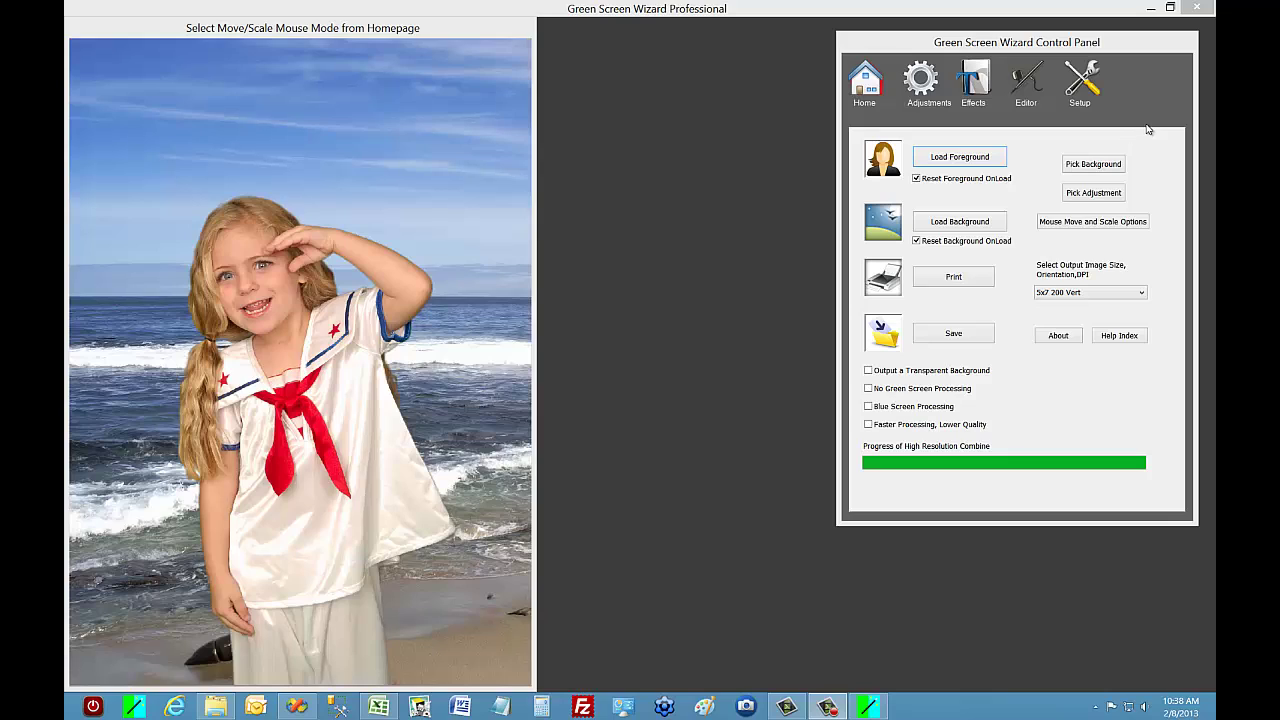
{"action": "left_click", "coordinate": [978, 82]}
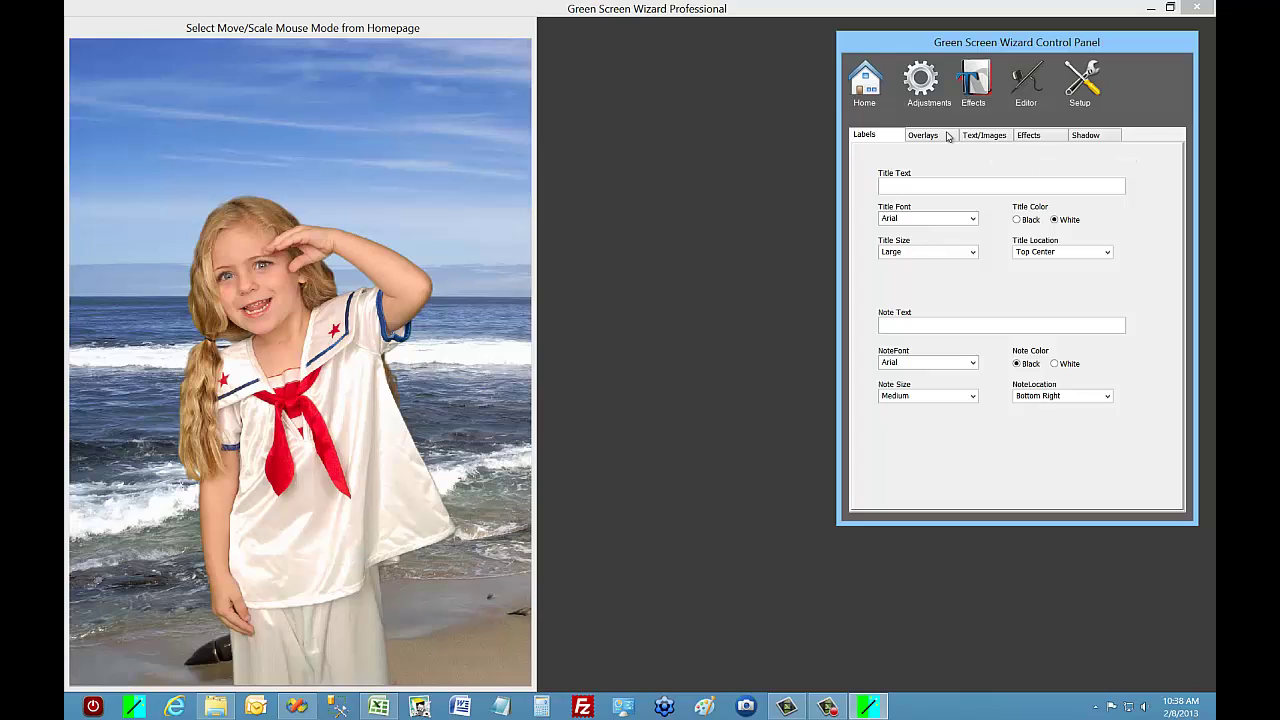
{"action": "left_click", "coordinate": [869, 100]}
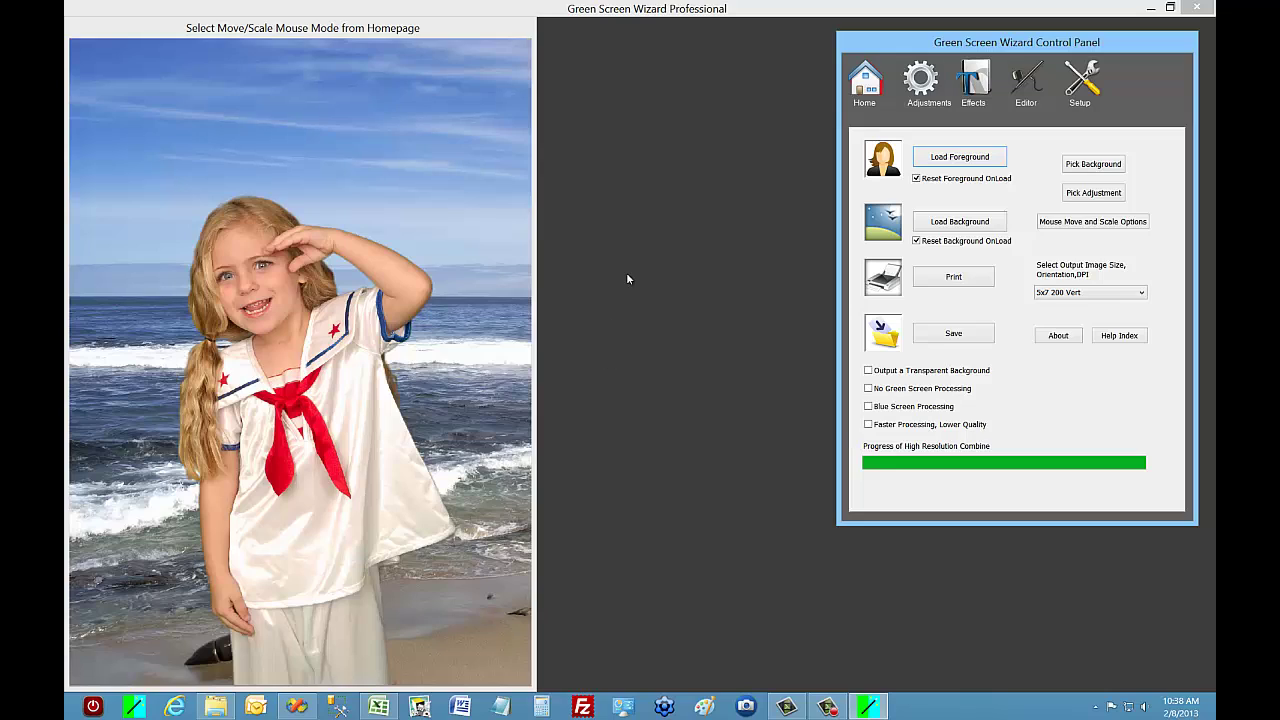
Replace the ocean background, trying the starry space scene before choosing the American flag background.
{"action": "left_click", "coordinate": [1103, 166]}
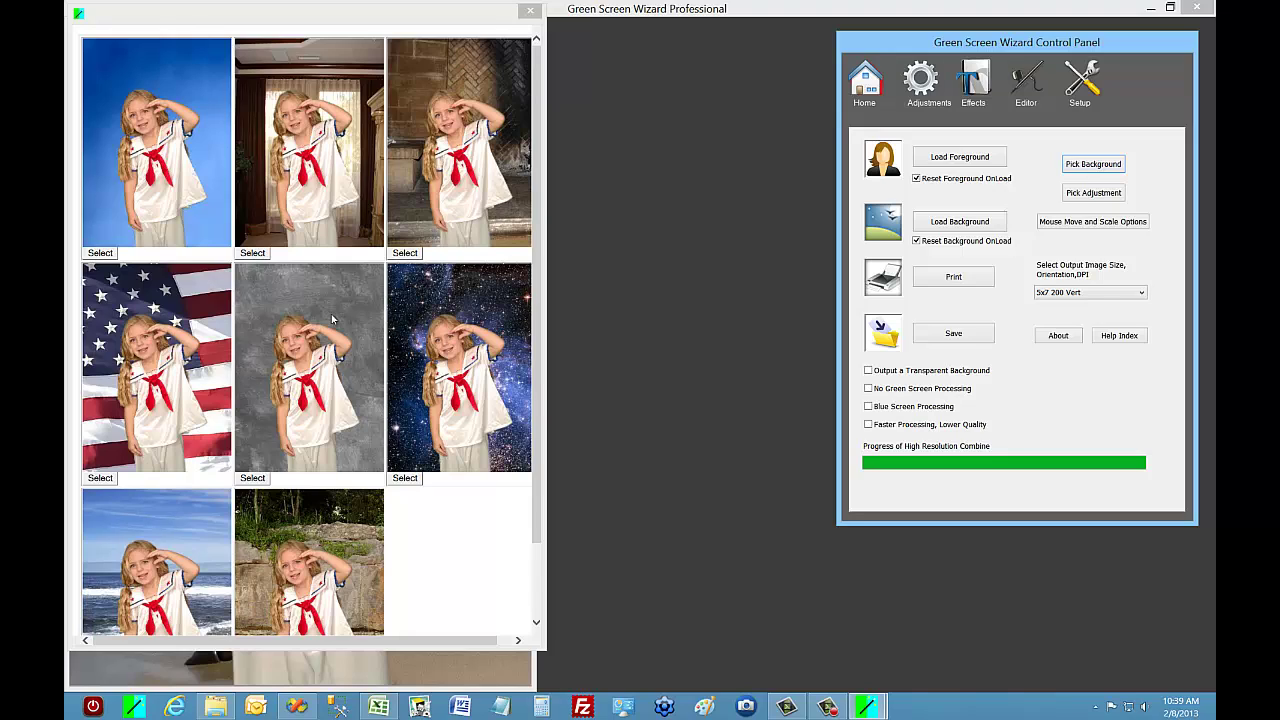
{"action": "left_click", "coordinate": [405, 478]}
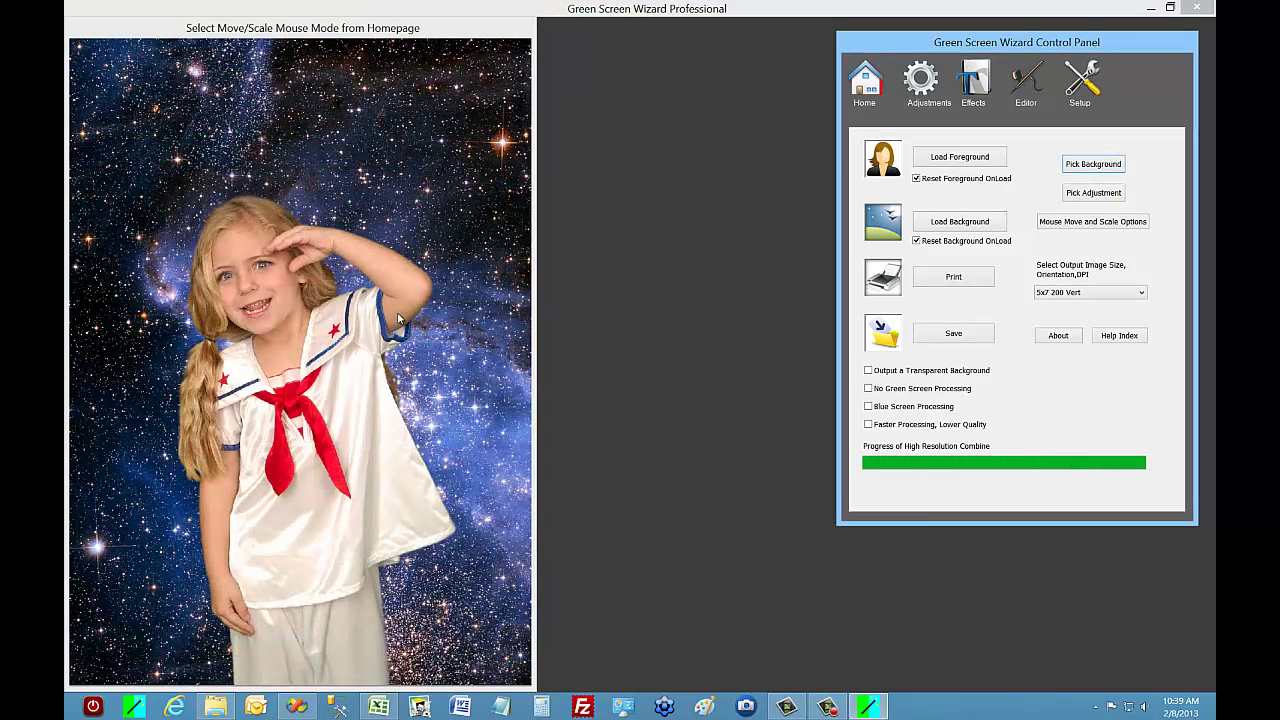
{"action": "left_click", "coordinate": [1104, 172]}
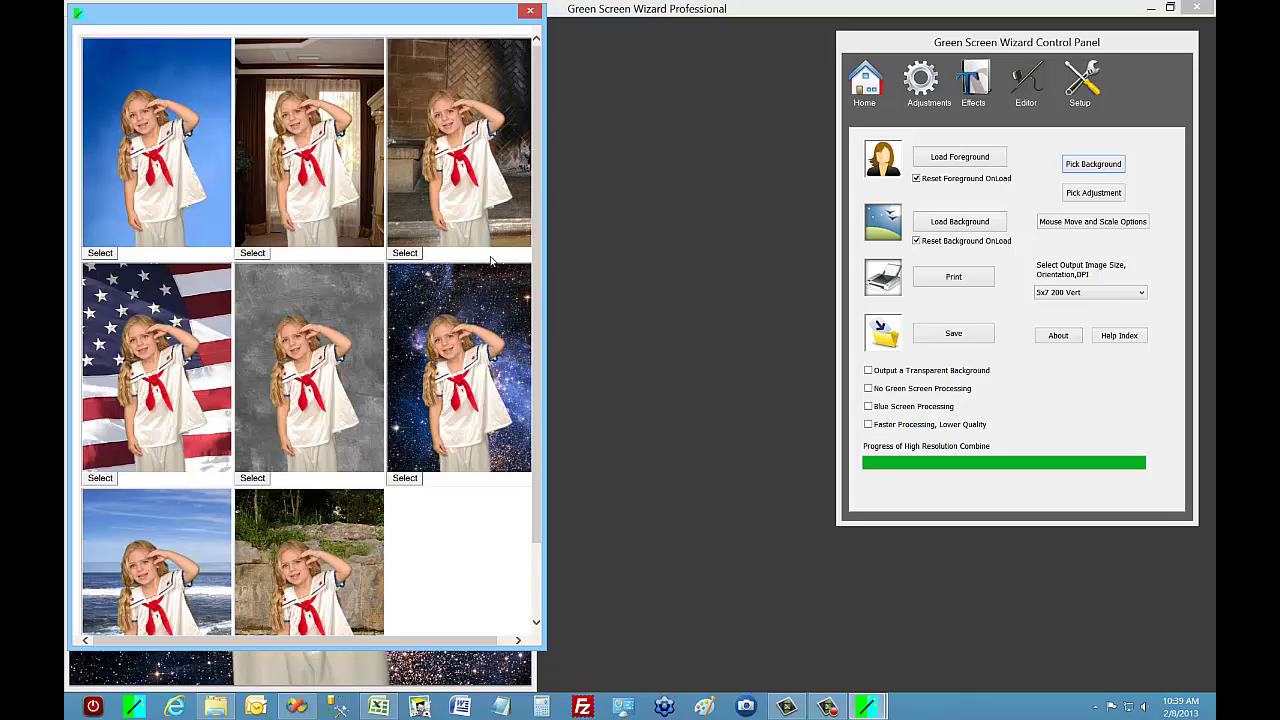
{"action": "left_click", "coordinate": [100, 479]}
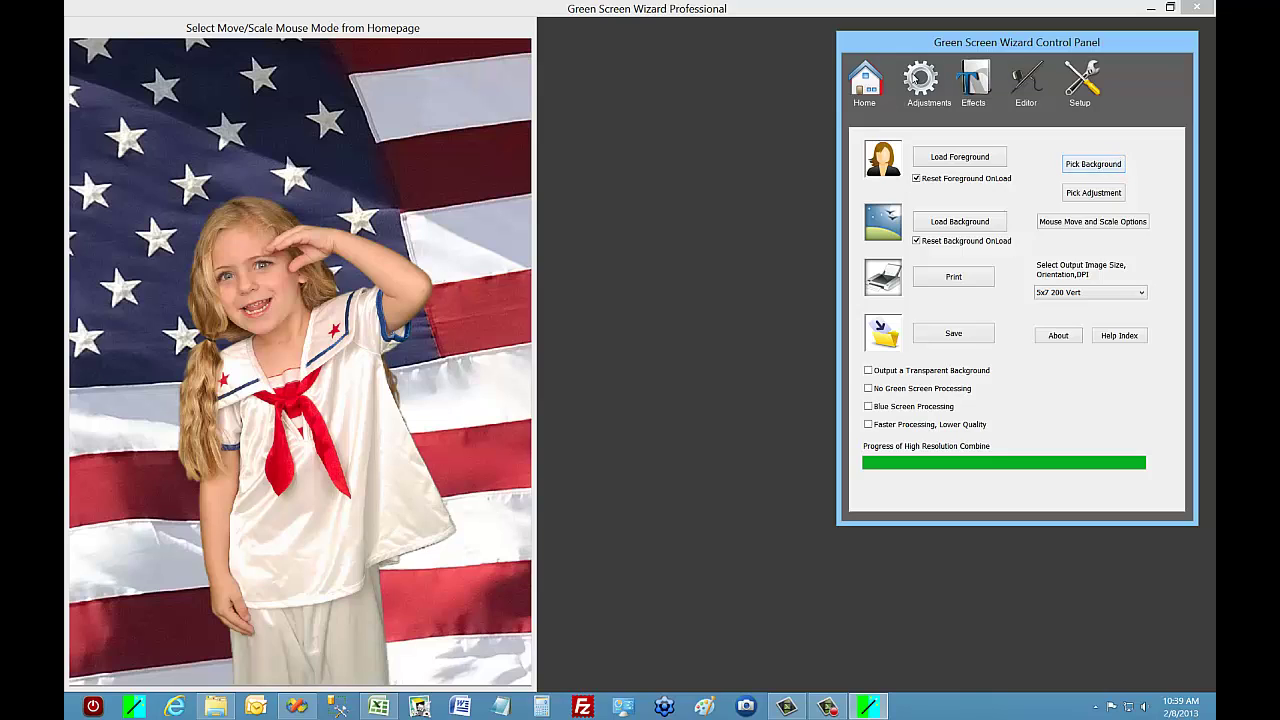
Add a new text item to the photo reading "I love the" on one line and "Wizard" on the line below.
{"action": "left_click", "coordinate": [968, 88]}
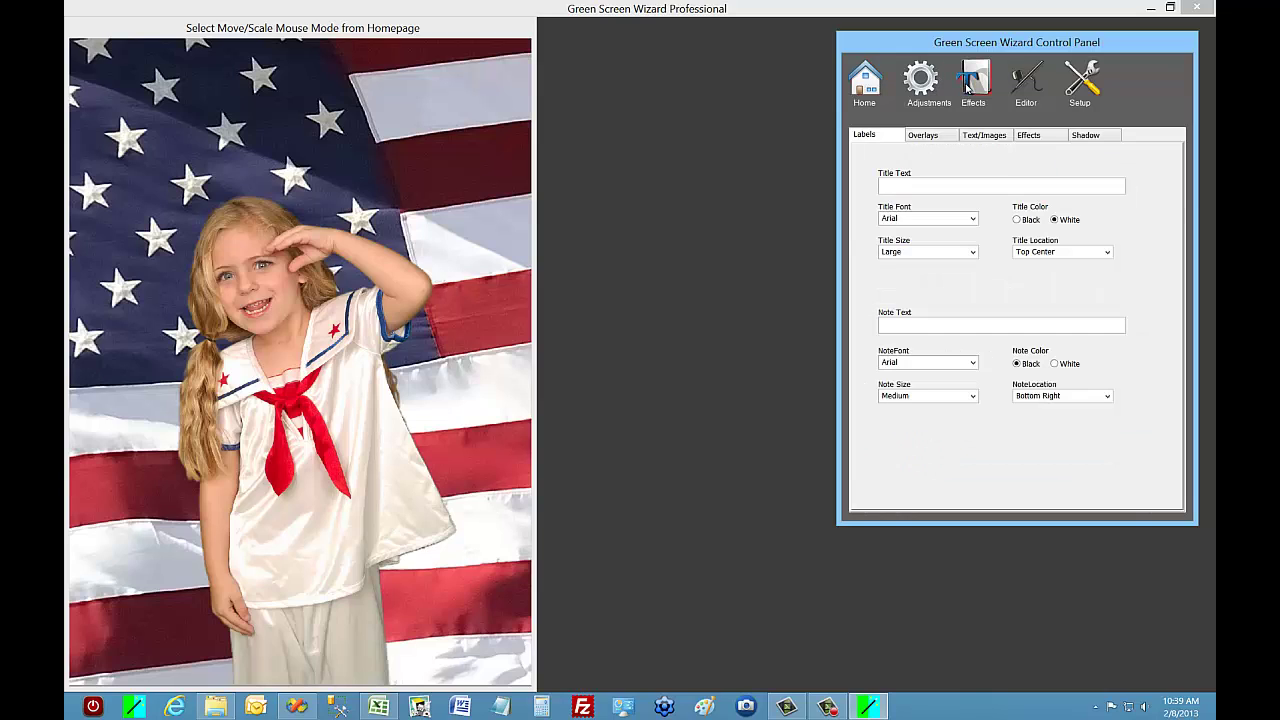
{"action": "left_click", "coordinate": [908, 185]}
{"action": "left_click", "coordinate": [985, 137]}
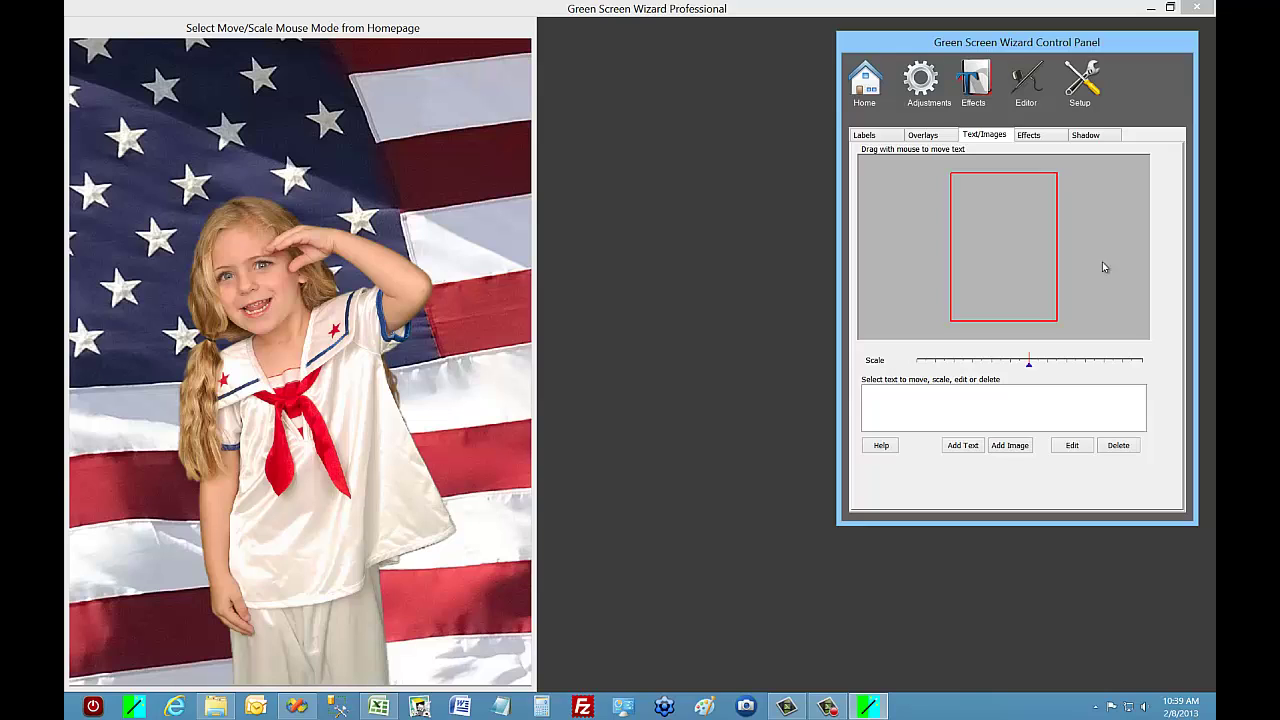
{"action": "left_click", "coordinate": [960, 446]}
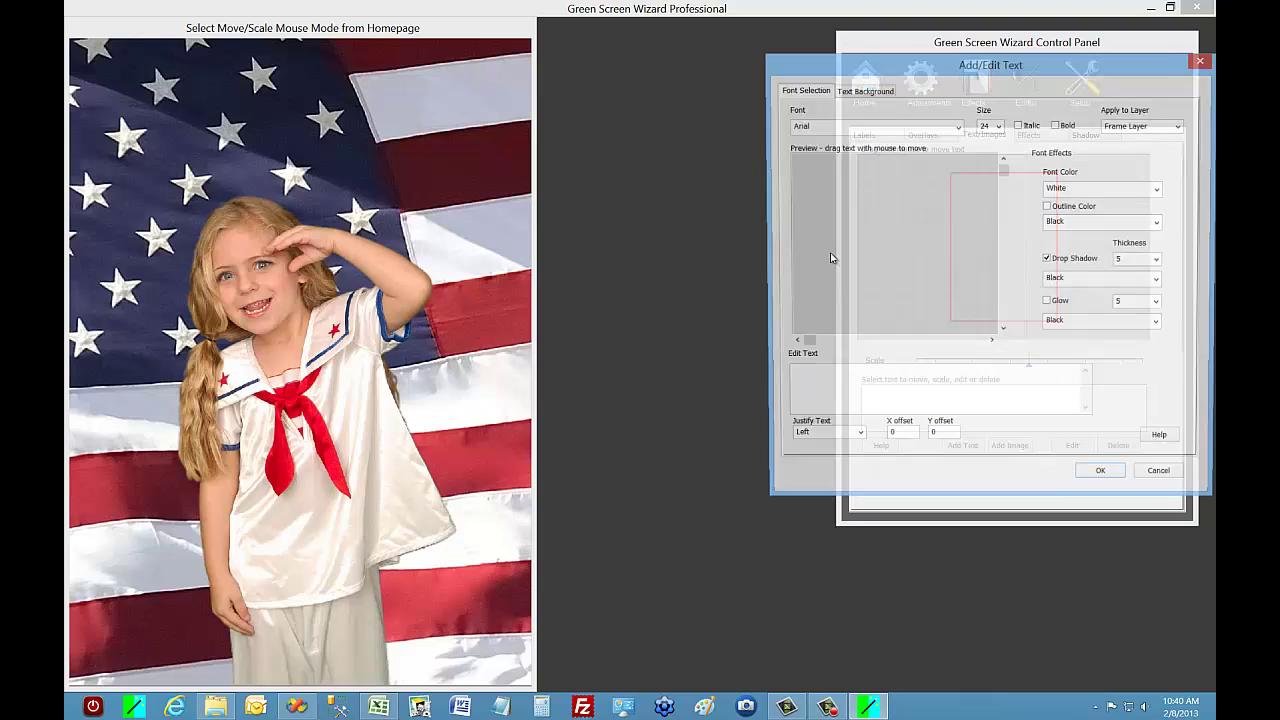
{"action": "left_click_drag", "start_coordinate": [893, 79], "coordinate": [785, 76]}
{"action": "left_click", "coordinate": [702, 379]}
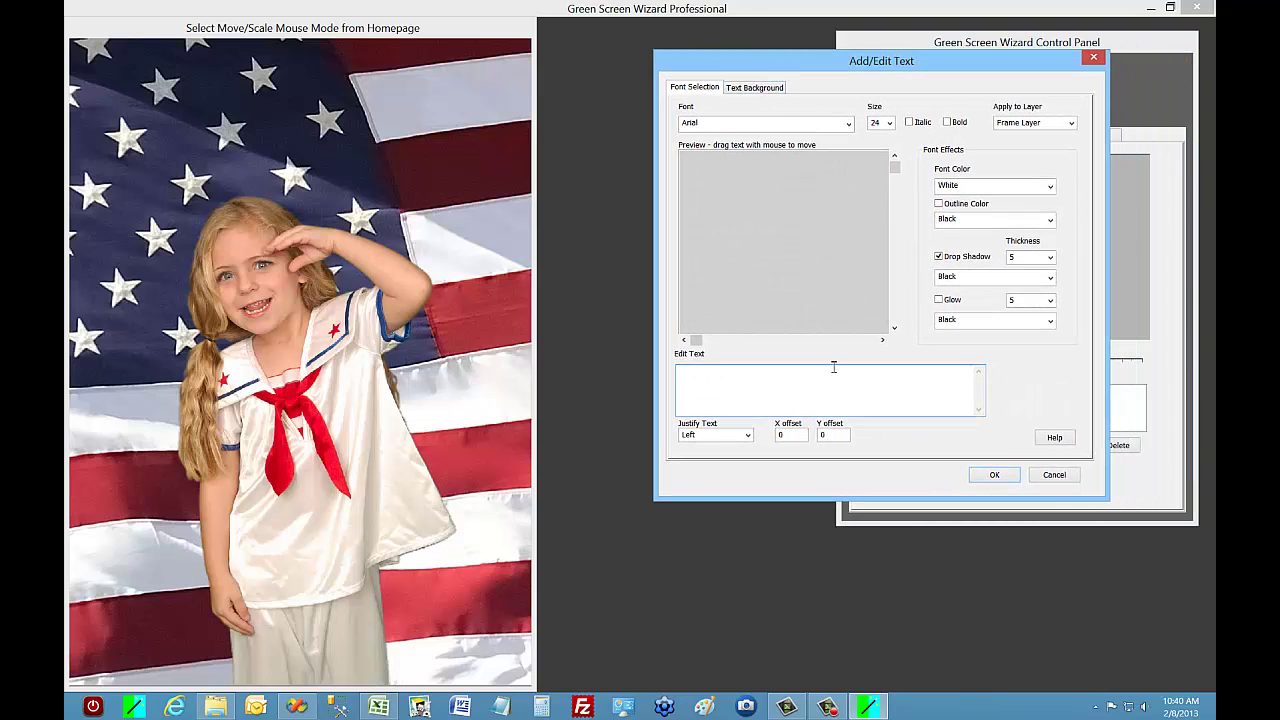
{"action": "type", "text": "I love the "}
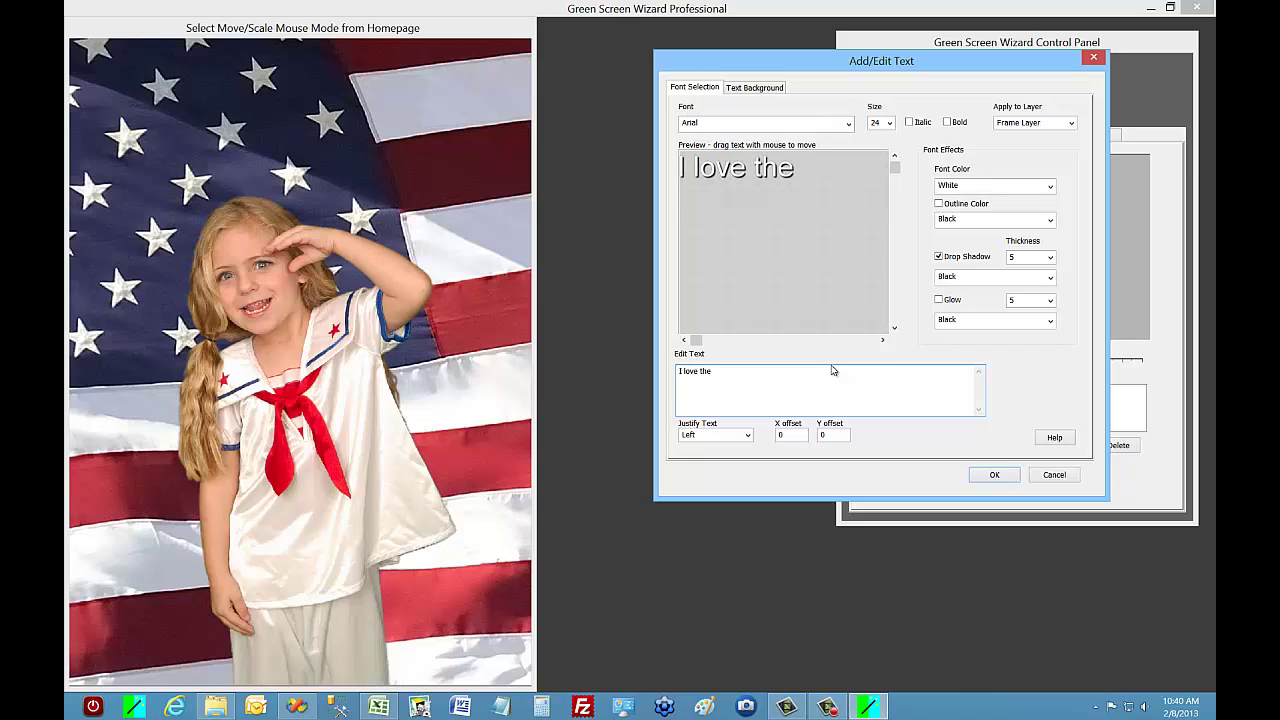
{"action": "type", "text": "Wizard"}
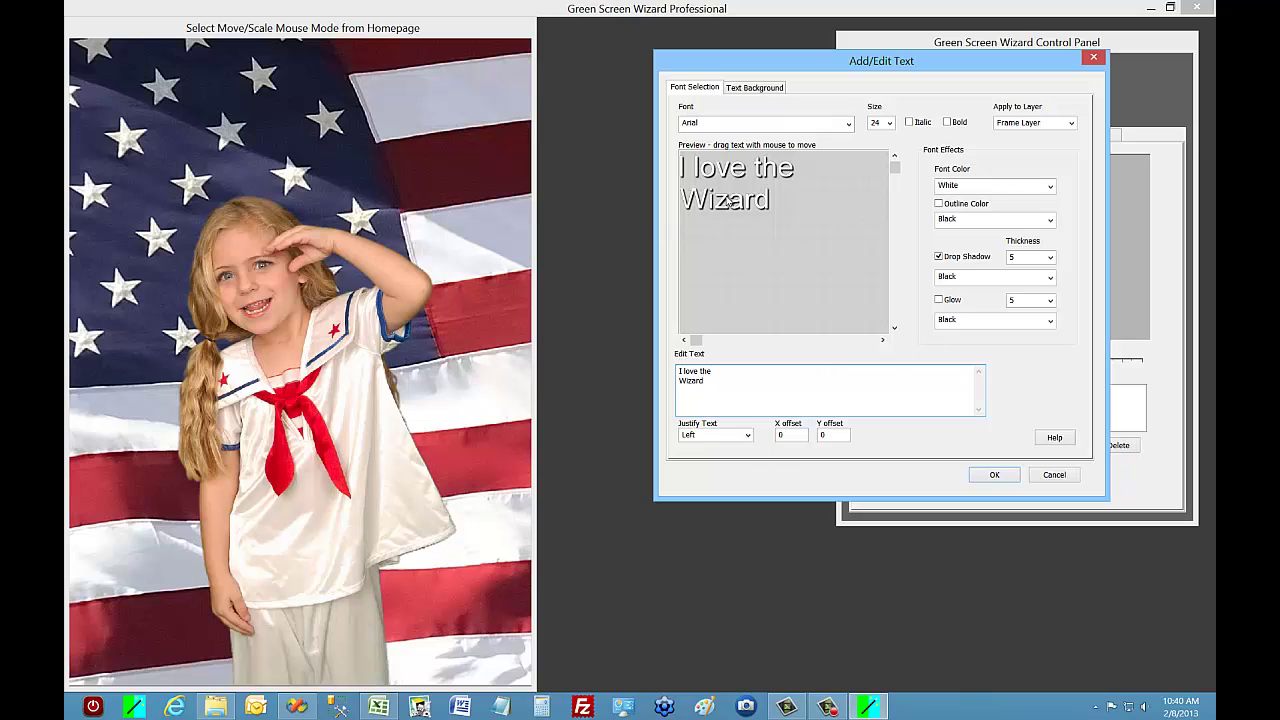
Center-justify the two-line text and set its font size to 20.
{"action": "left_click", "coordinate": [746, 437]}
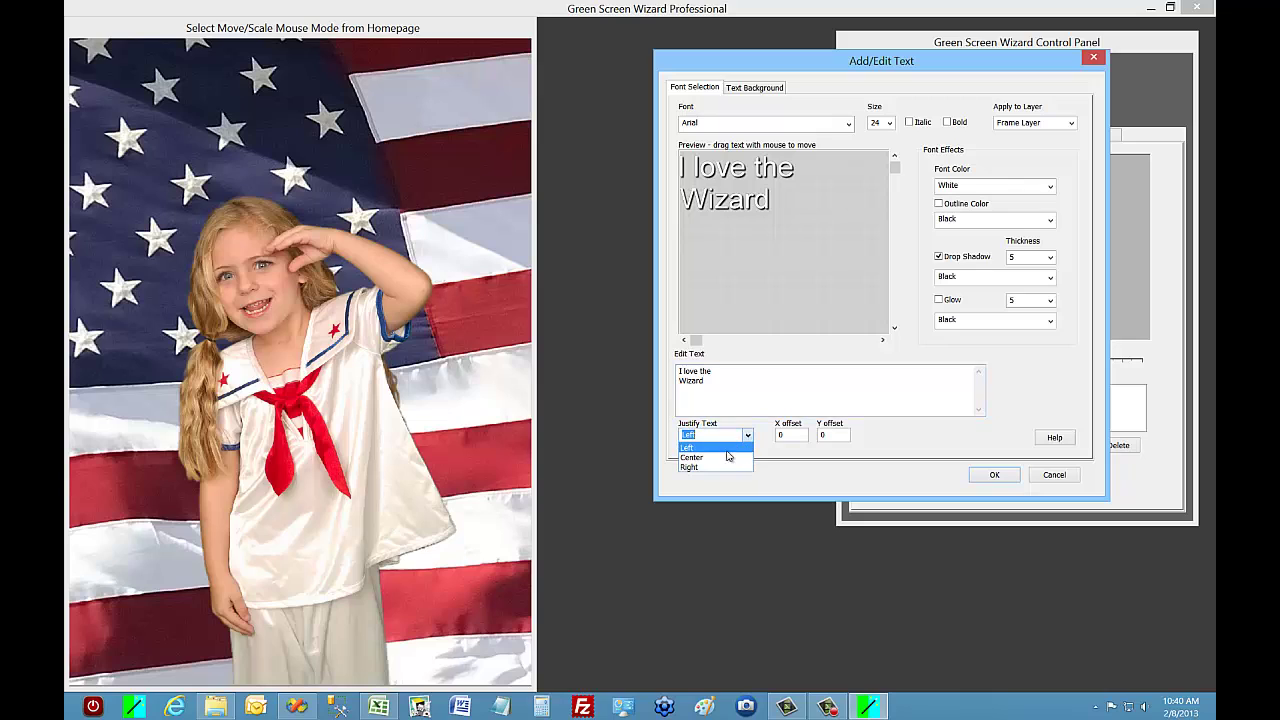
{"action": "left_click", "coordinate": [725, 457]}
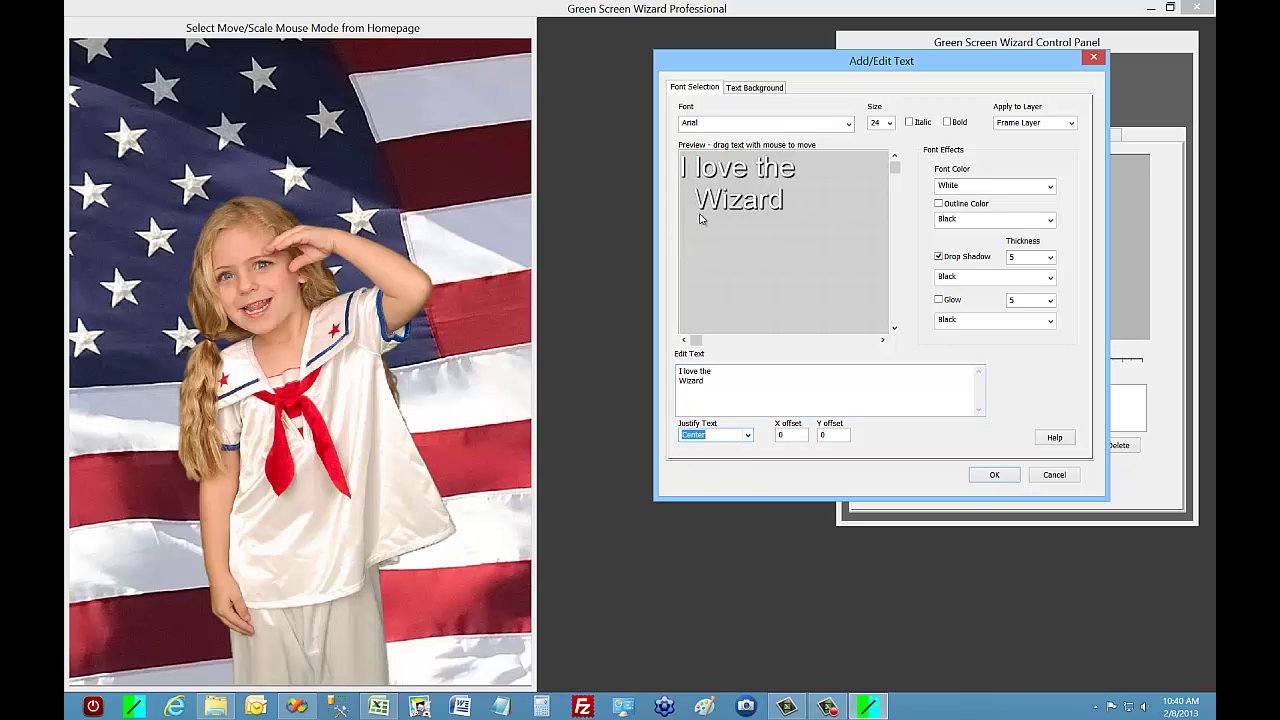
{"action": "left_click", "coordinate": [889, 123]}
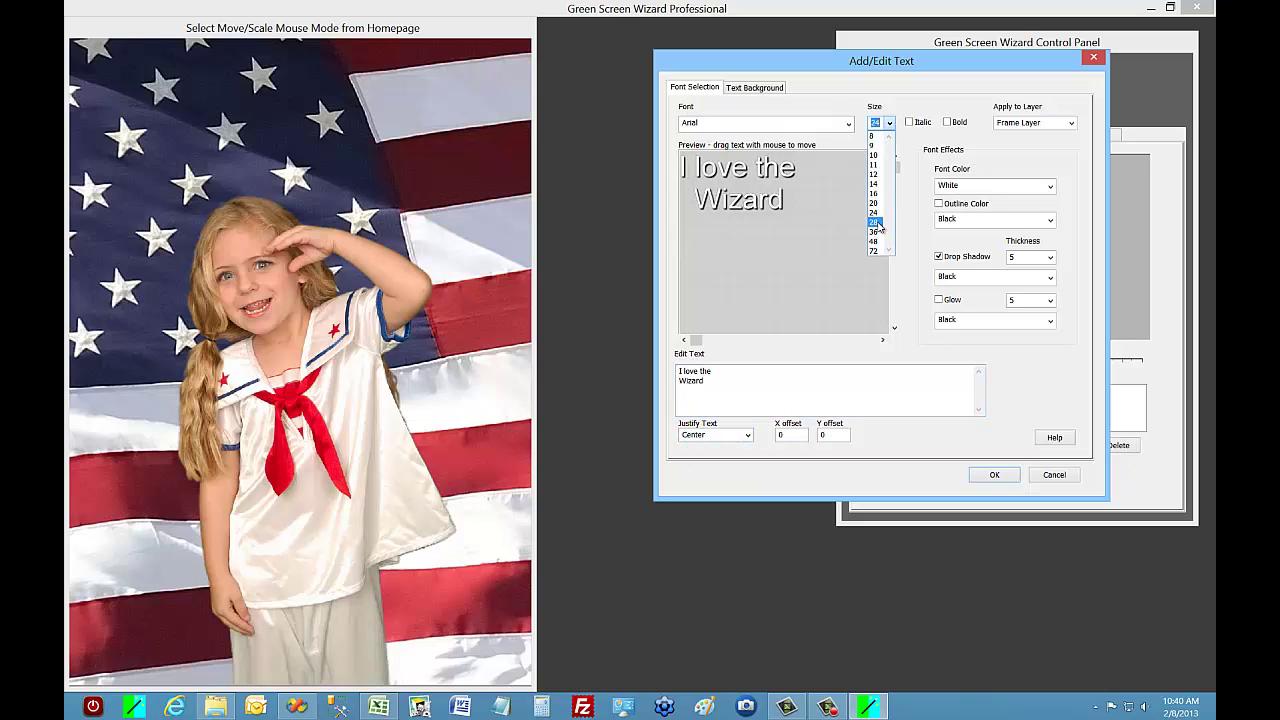
{"action": "left_click", "coordinate": [875, 222]}
{"action": "left_click", "coordinate": [893, 125]}
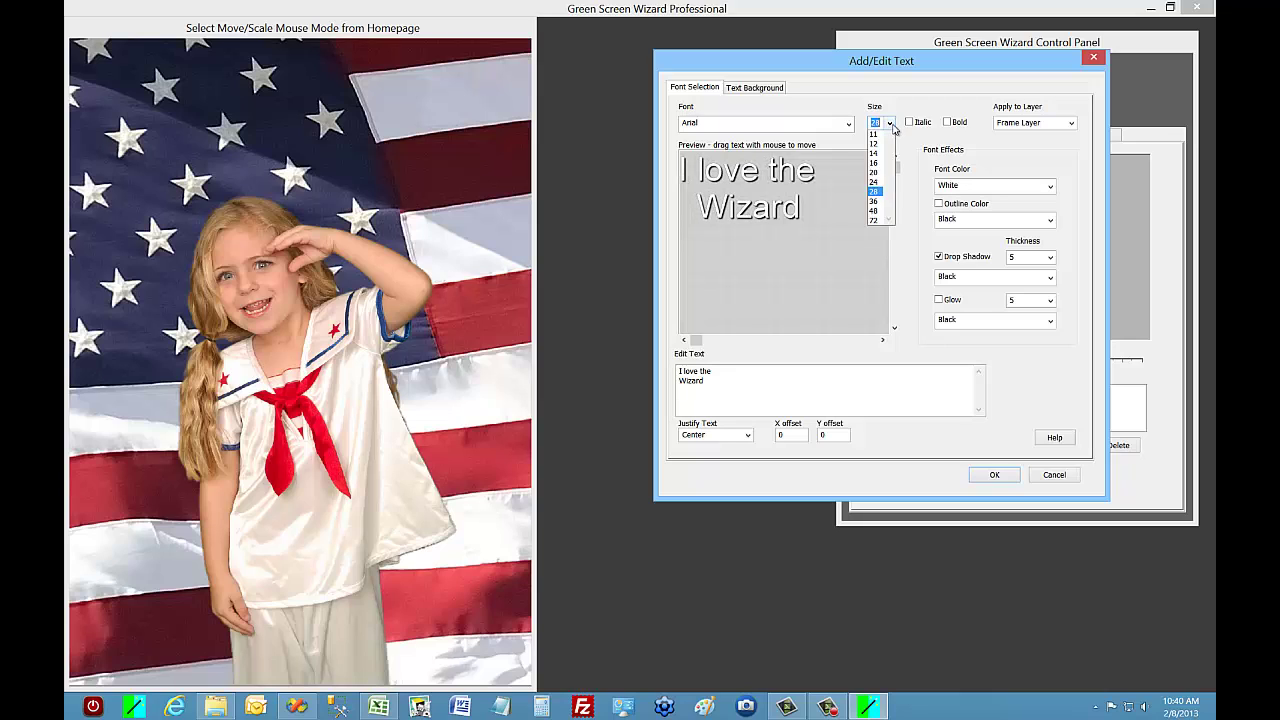
{"action": "left_click", "coordinate": [874, 203]}
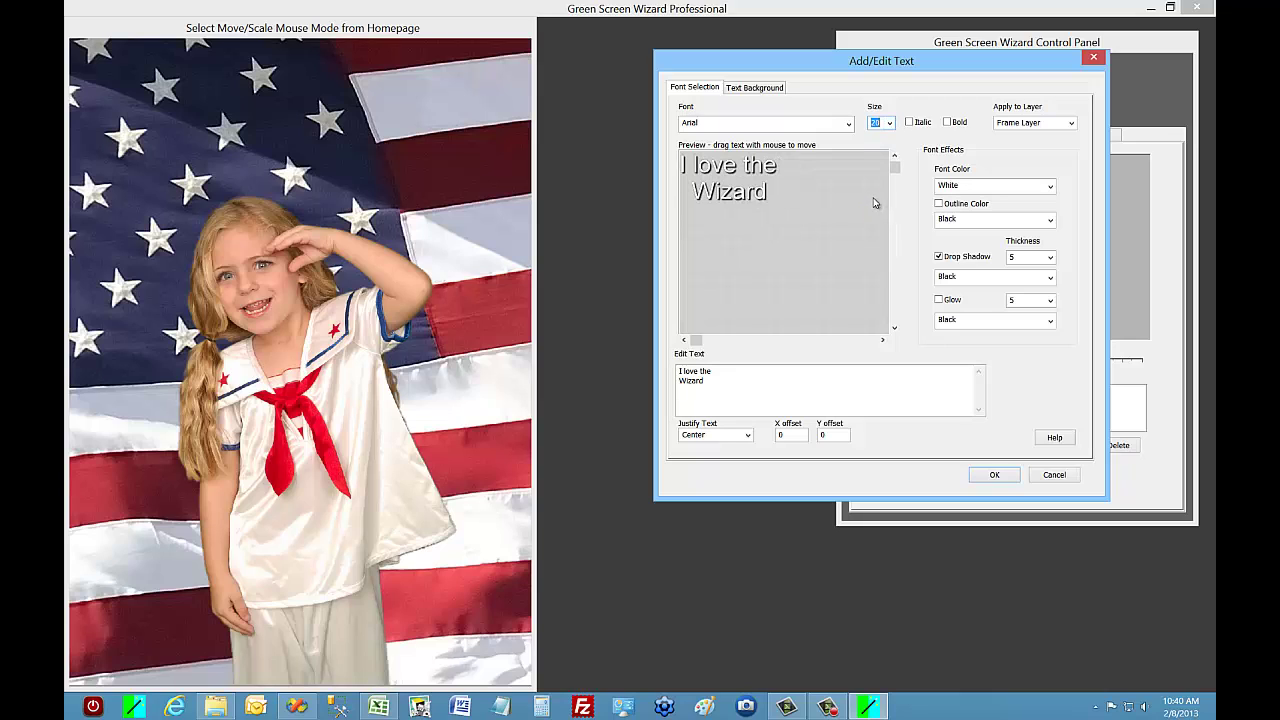
Try the Blackadder ITC font for the text and settle on Arial Black.
{"action": "left_click", "coordinate": [848, 124]}
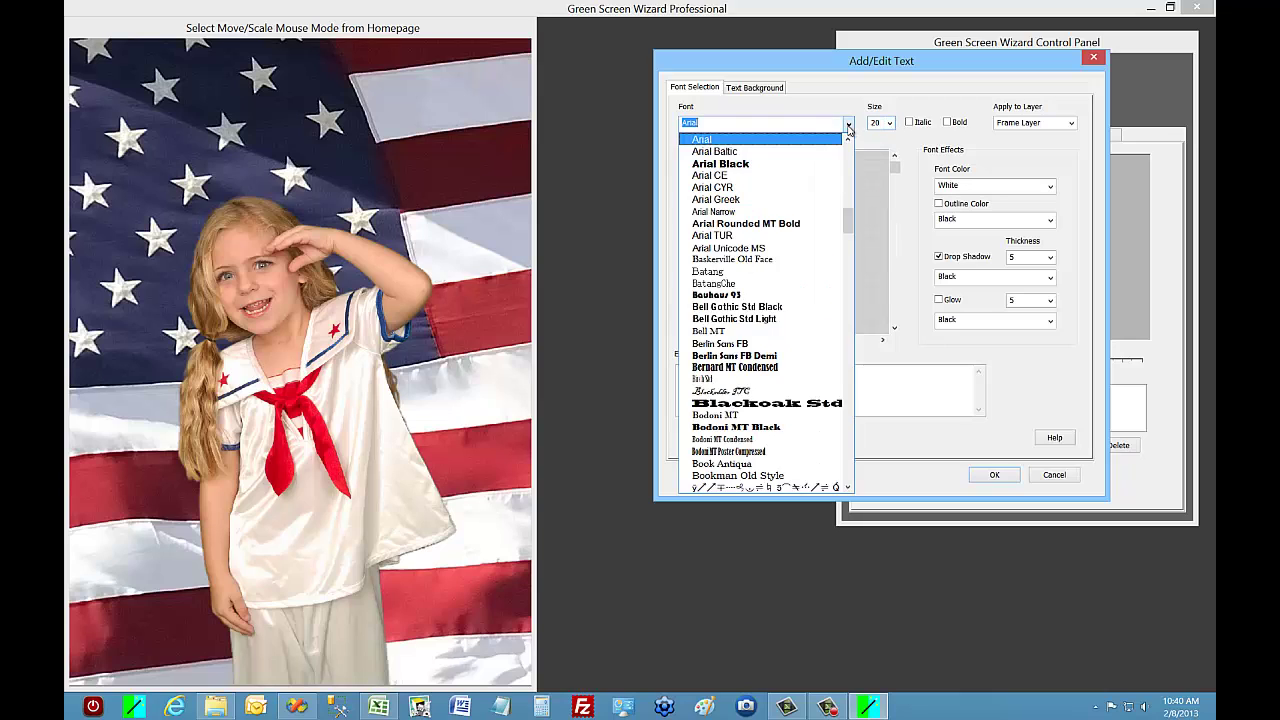
{"action": "left_click", "coordinate": [776, 164]}
{"action": "left_click", "coordinate": [848, 124]}
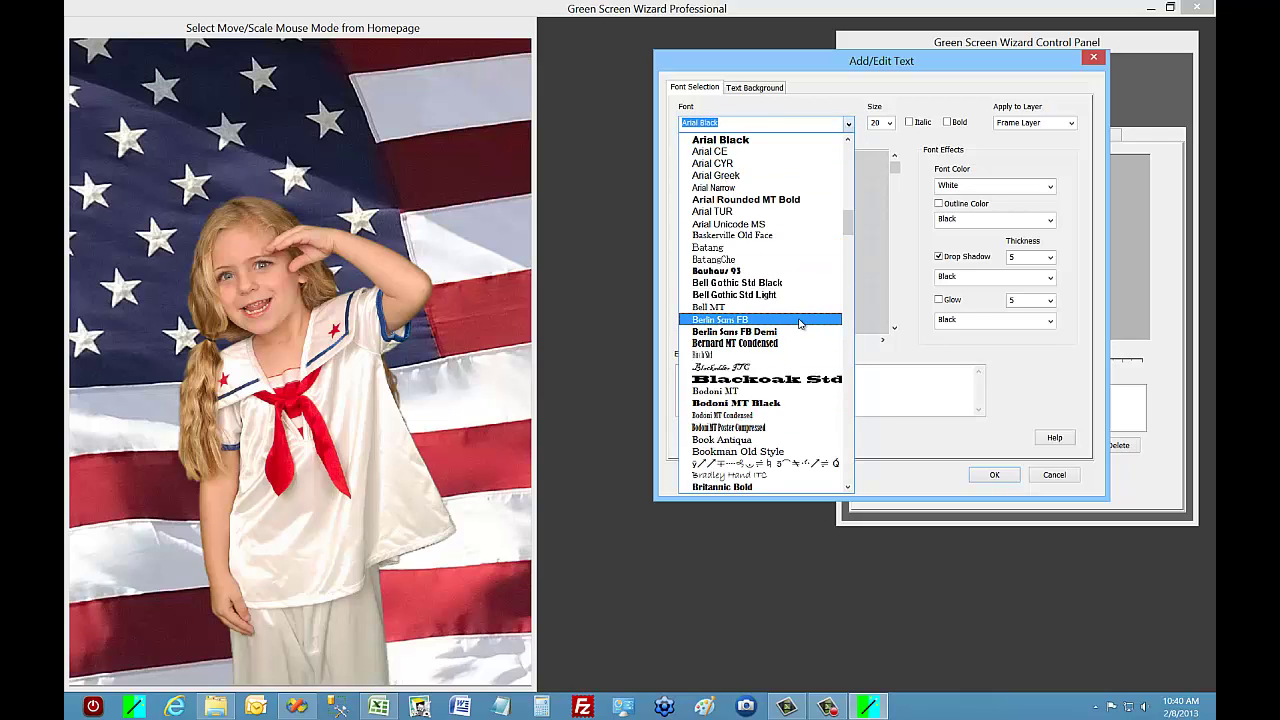
{"action": "left_click", "coordinate": [786, 368]}
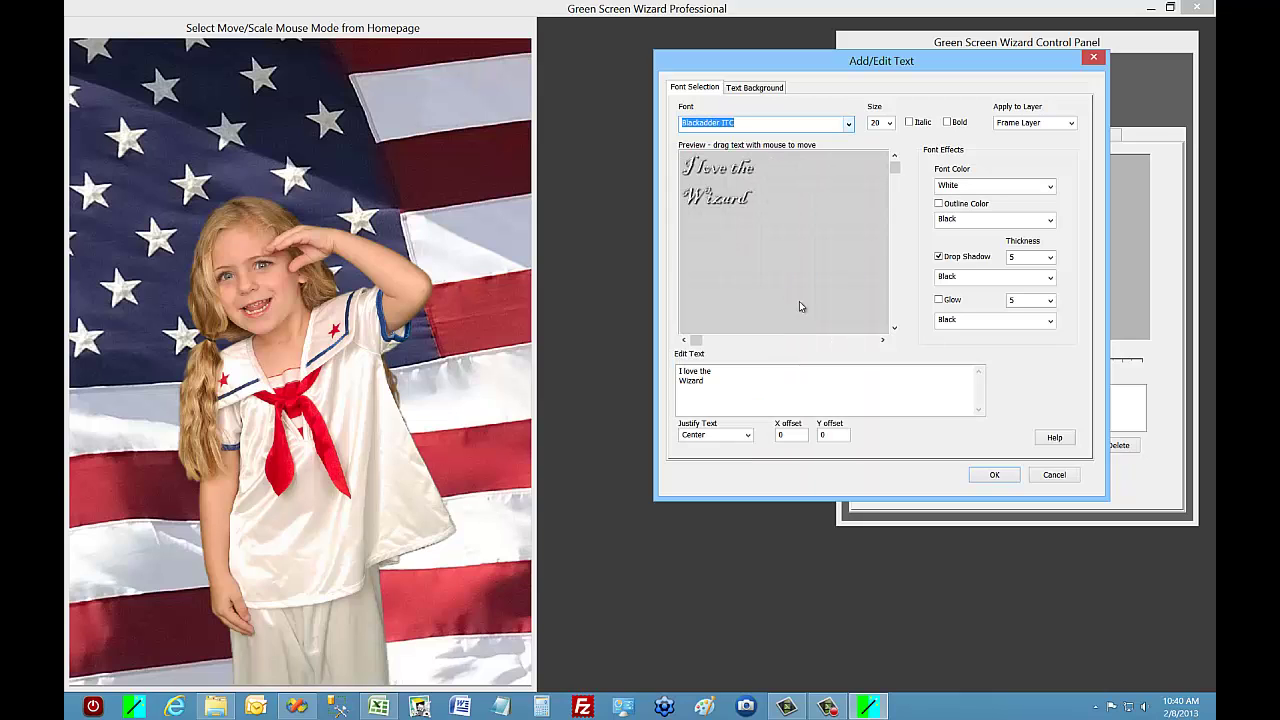
{"action": "left_click", "coordinate": [848, 124]}
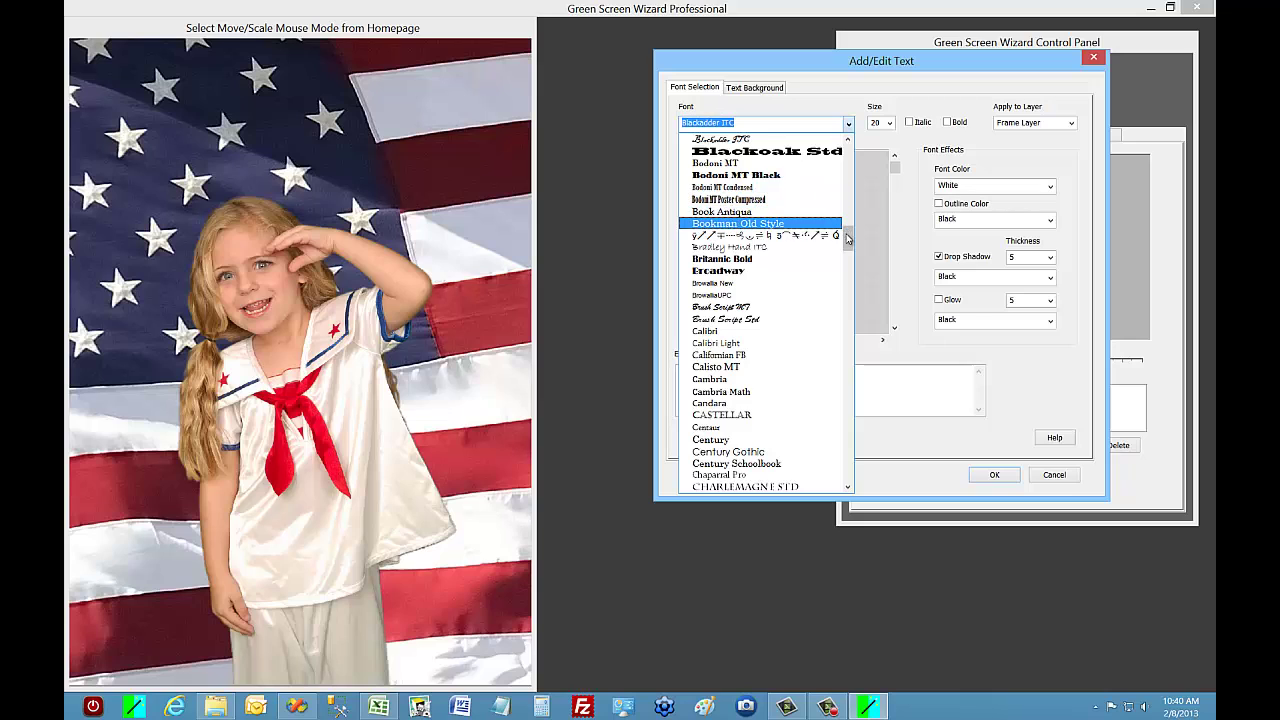
{"action": "scroll", "coordinate": [847, 237], "scroll_direction": "up", "scroll_amount": 5}
{"action": "key", "text": "Escape"}
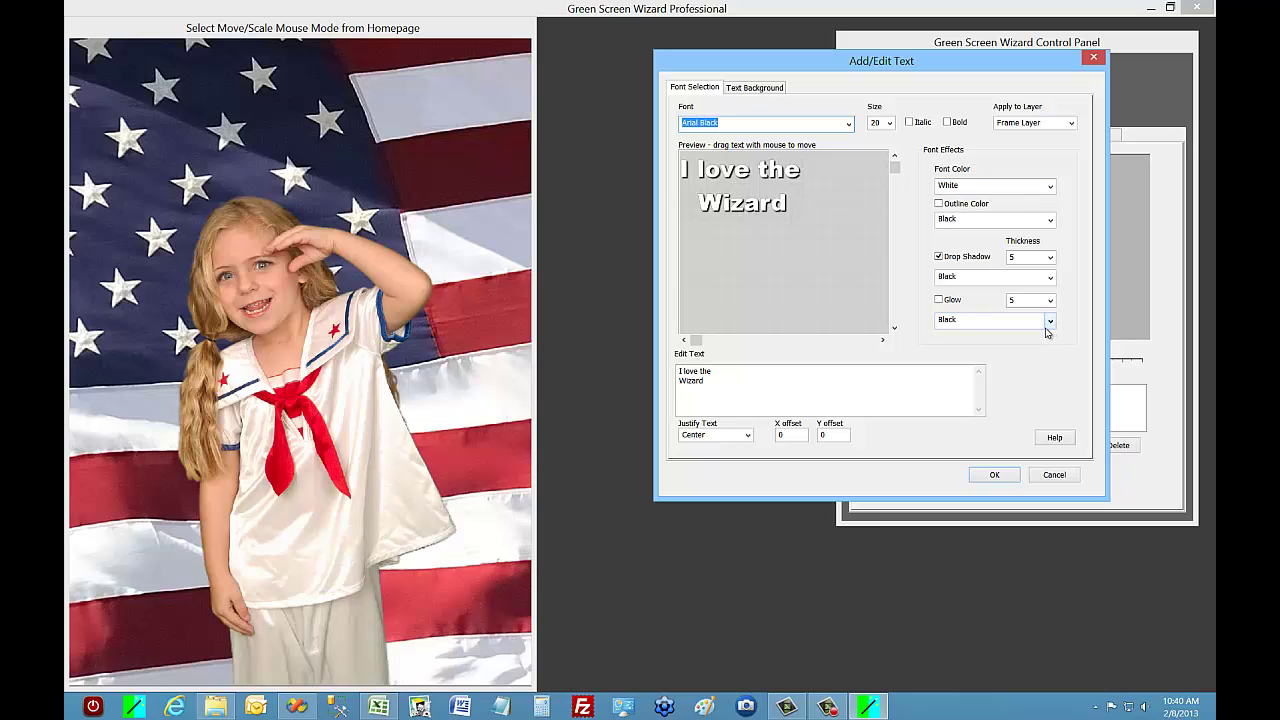
Set the text's font color to red, turn off its drop shadow and try the outline color option.
{"action": "left_click", "coordinate": [1050, 187]}
{"action": "left_click", "coordinate": [1013, 243]}
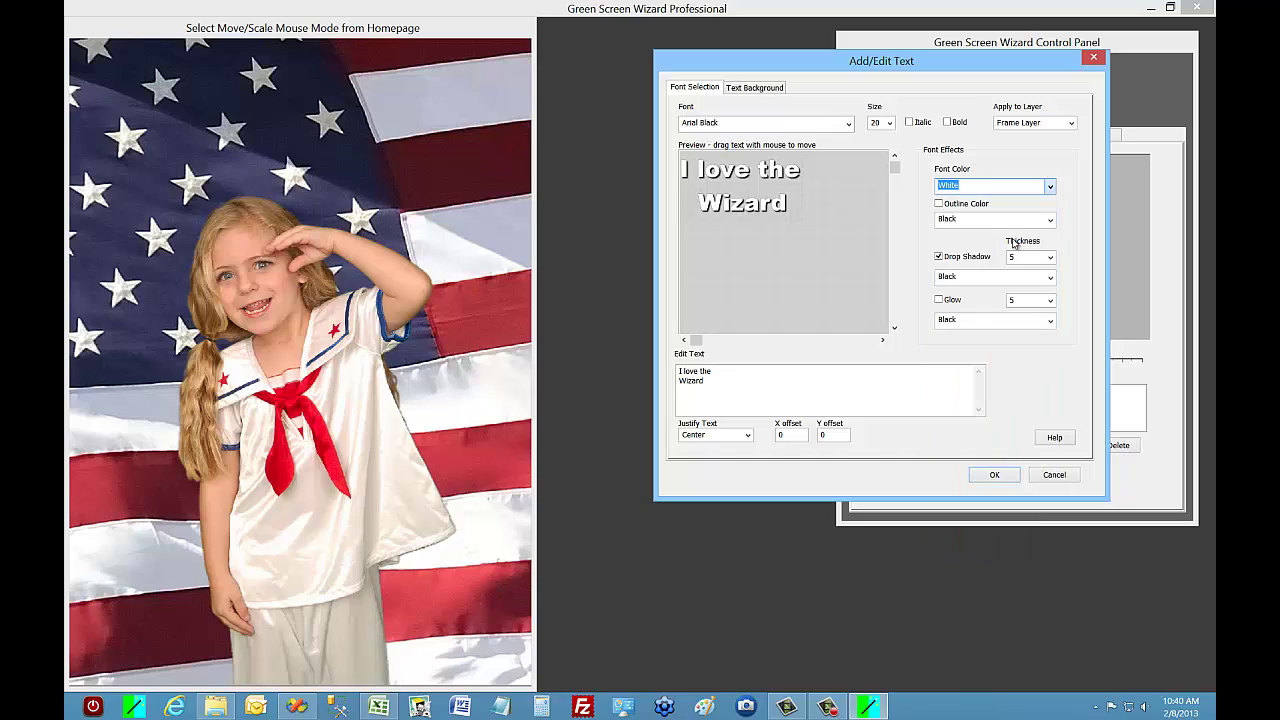
{"action": "key", "text": "r"}
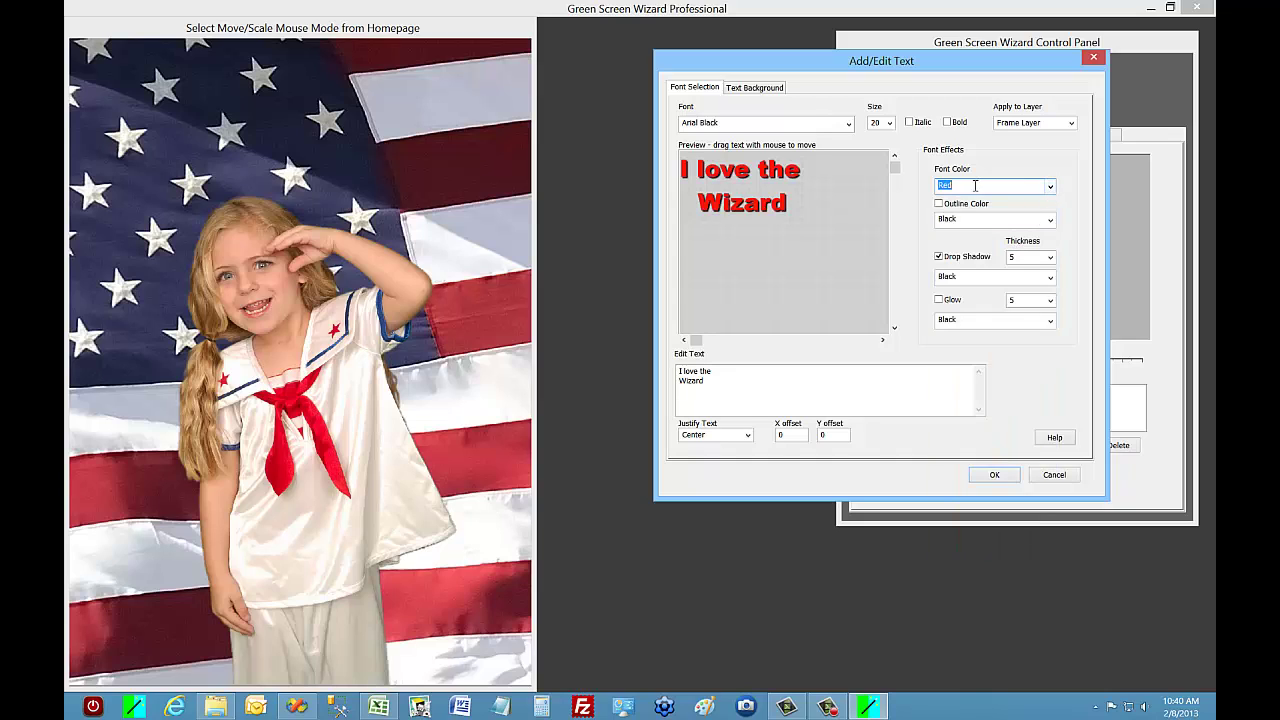
{"action": "left_click", "coordinate": [940, 258]}
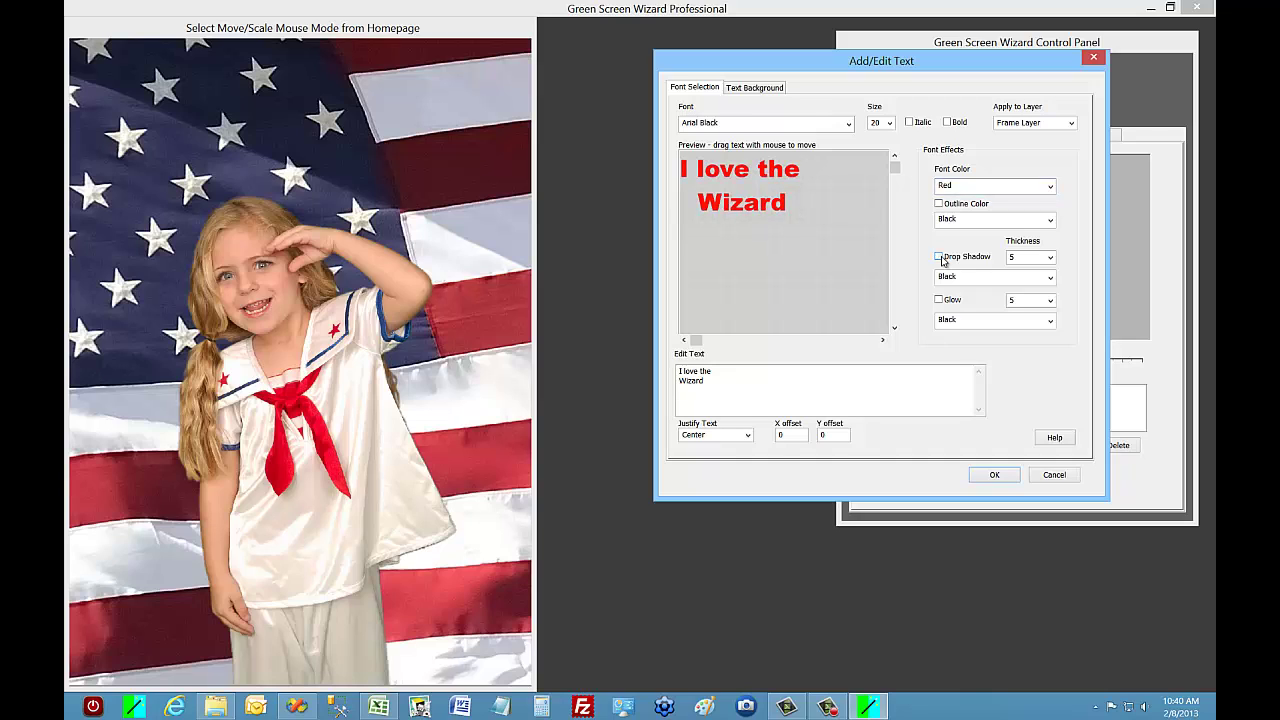
{"action": "left_click", "coordinate": [939, 205]}
Load the speech balloon image OvalGray2.png as the text's background.
{"action": "left_click", "coordinate": [773, 89]}
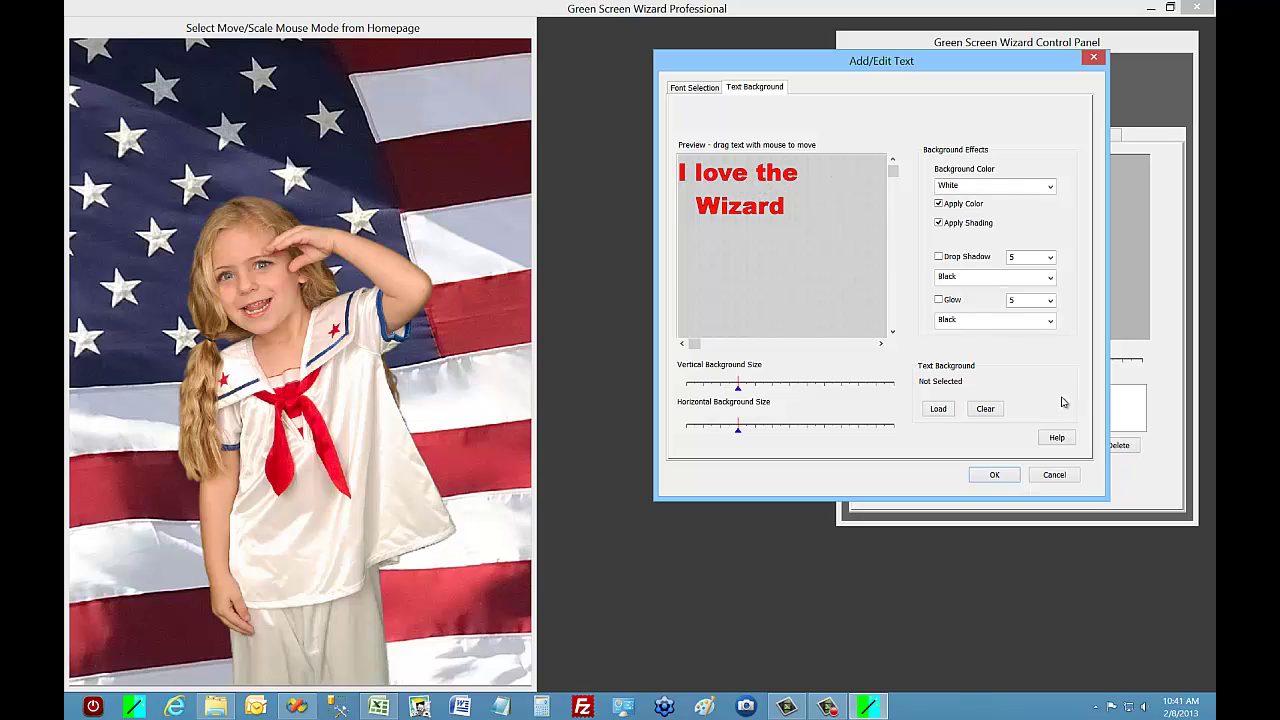
{"action": "left_click", "coordinate": [938, 408]}
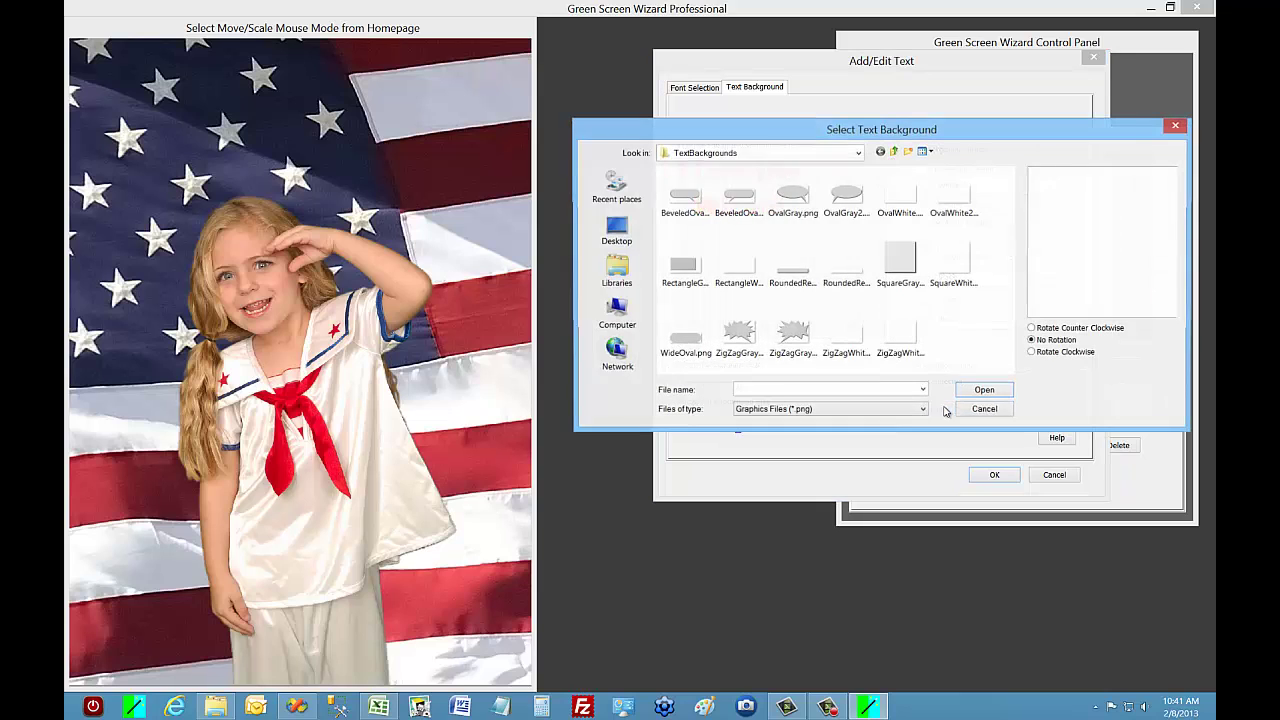
{"action": "left_click", "coordinate": [849, 198]}
{"action": "left_click", "coordinate": [990, 393]}
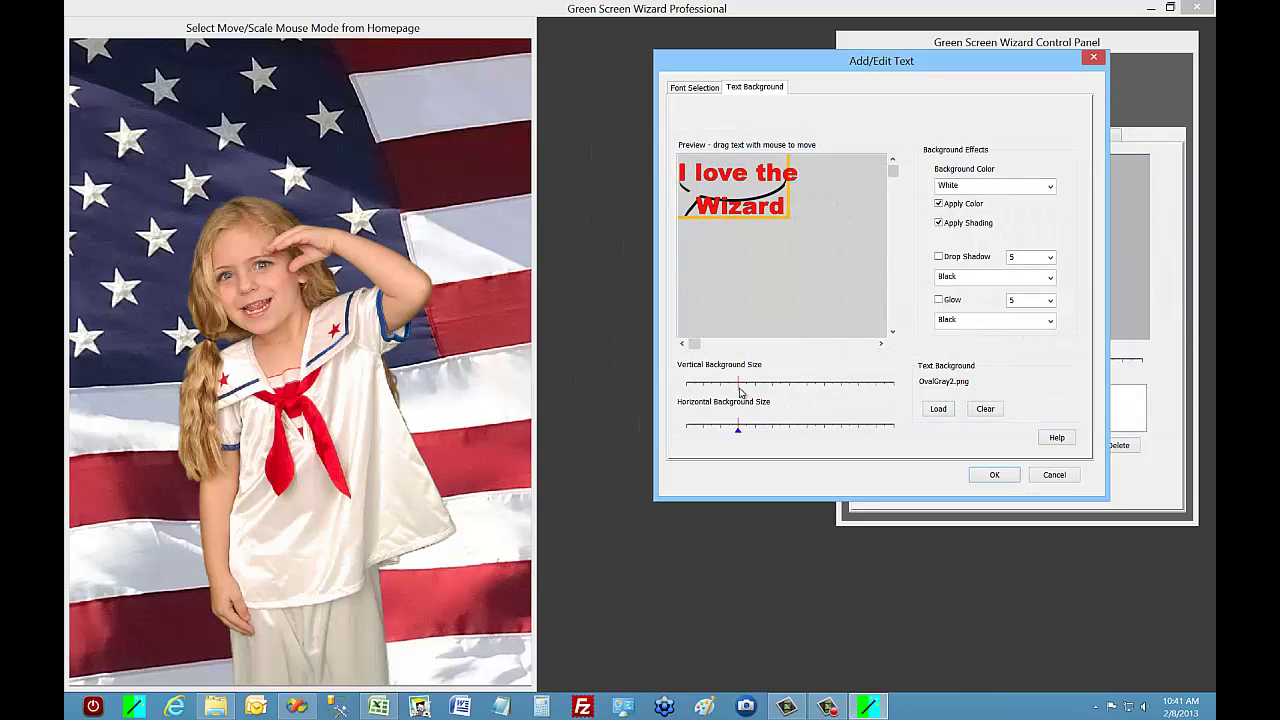
Enlarge the speech balloon vertically and horizontally, center the text inside it, and apply the text item to the photo.
{"action": "left_click_drag", "start_coordinate": [740, 392], "coordinate": [769, 432]}
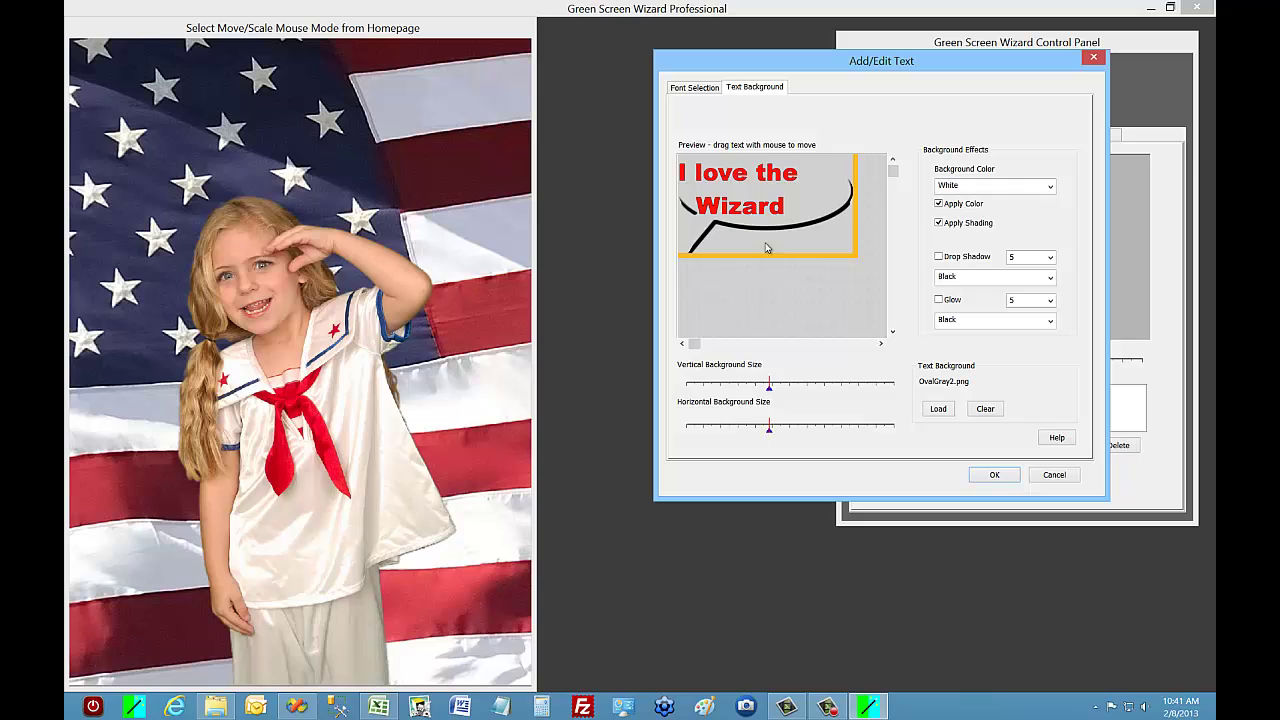
{"action": "left_click_drag", "start_coordinate": [736, 182], "coordinate": [761, 189]}
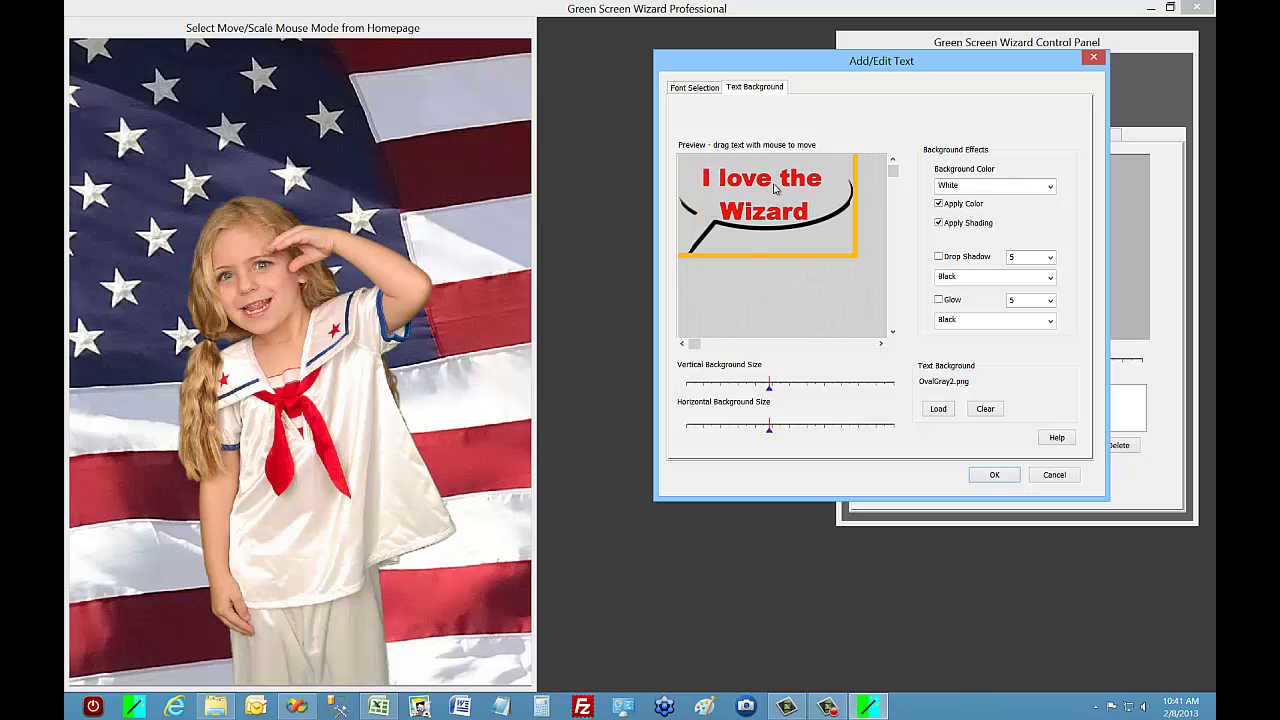
{"action": "left_click", "coordinate": [995, 476]}
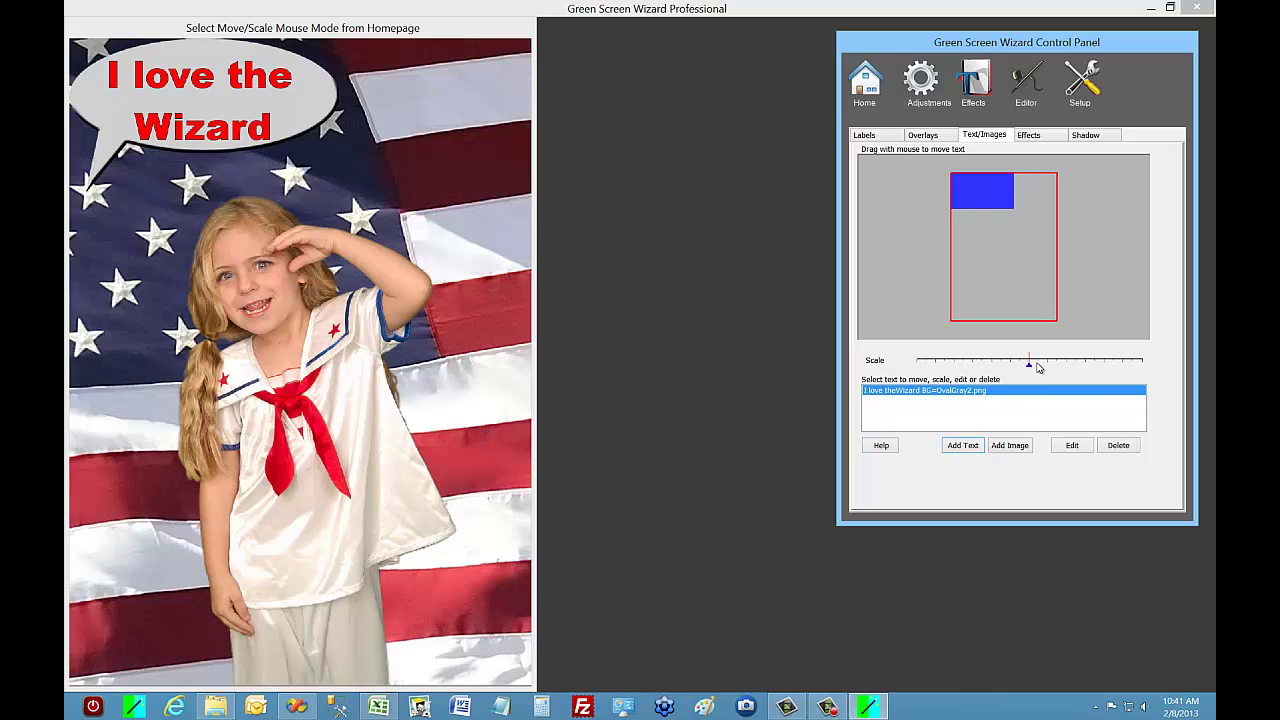
Scale the speech balloon down and move it to the upper right of the photo so its tail reaches the girl's head.
{"action": "left_click_drag", "start_coordinate": [1029, 366], "coordinate": [1006, 368]}
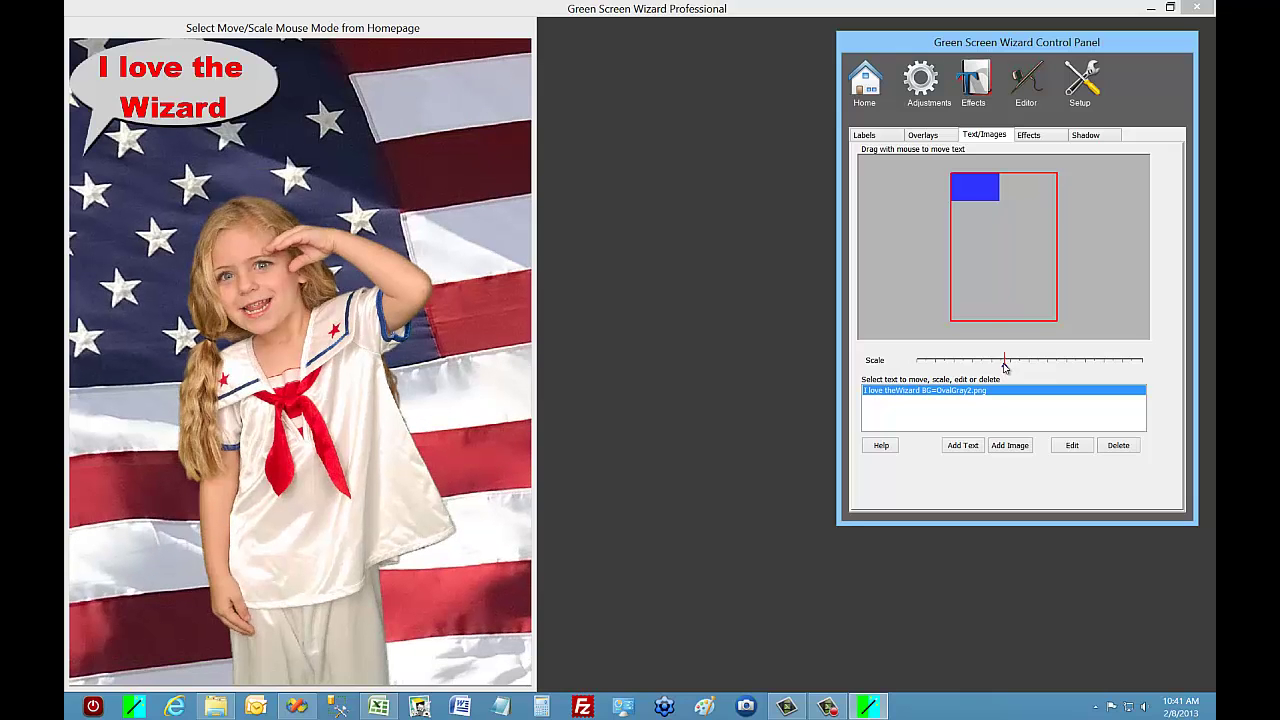
{"action": "left_click_drag", "start_coordinate": [977, 191], "coordinate": [1023, 213]}
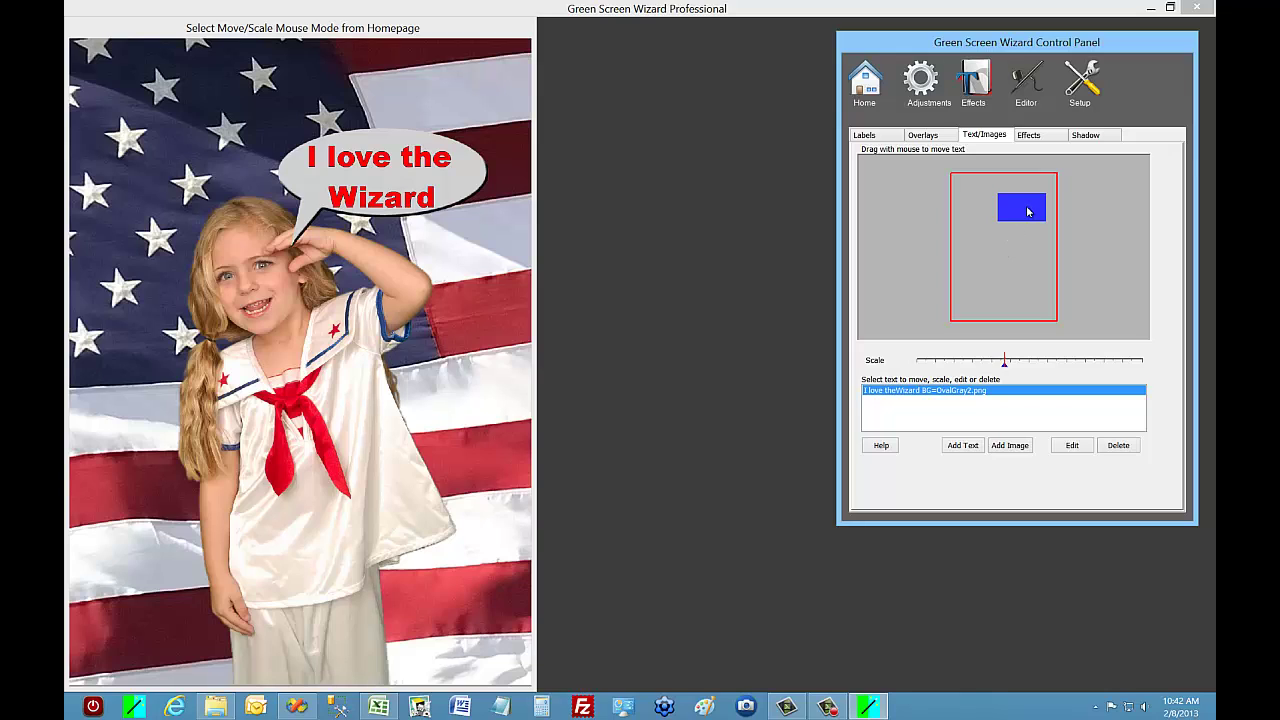
Load the saved project MotherAndBaby.gsw from the GSWDemoFiles folder as the foreground.
{"action": "left_click", "coordinate": [866, 90]}
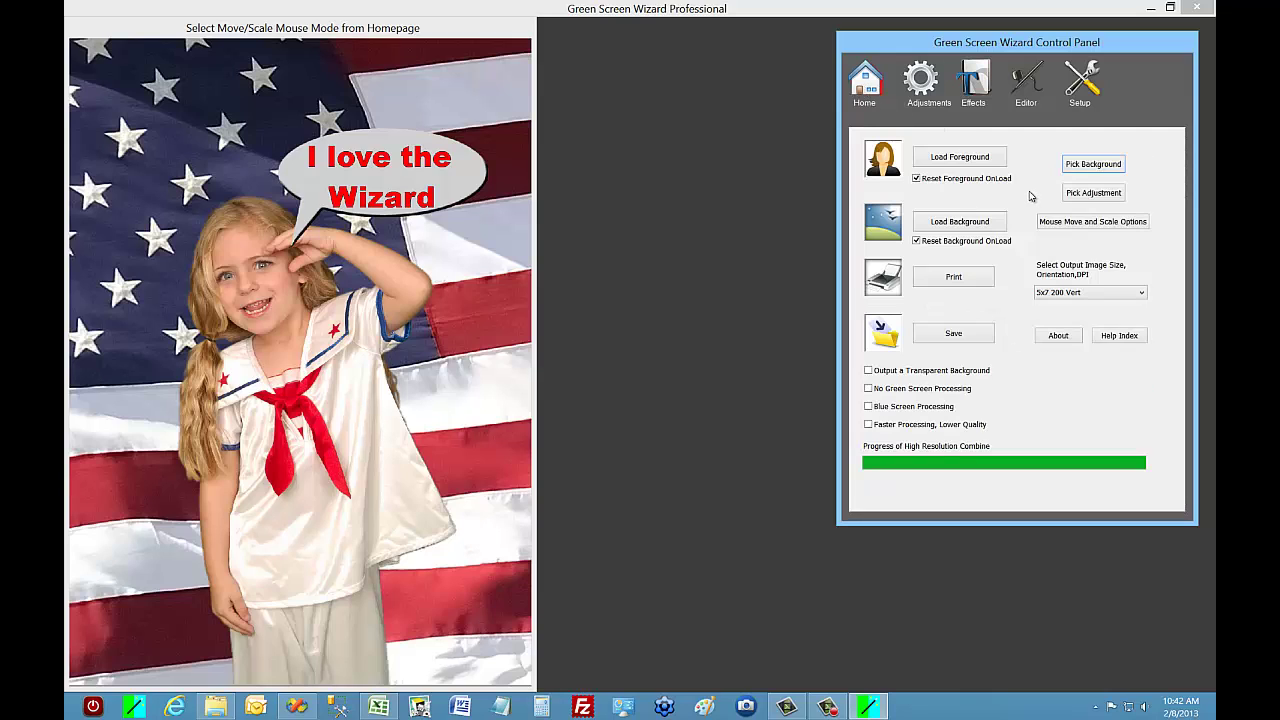
{"action": "left_click", "coordinate": [947, 160]}
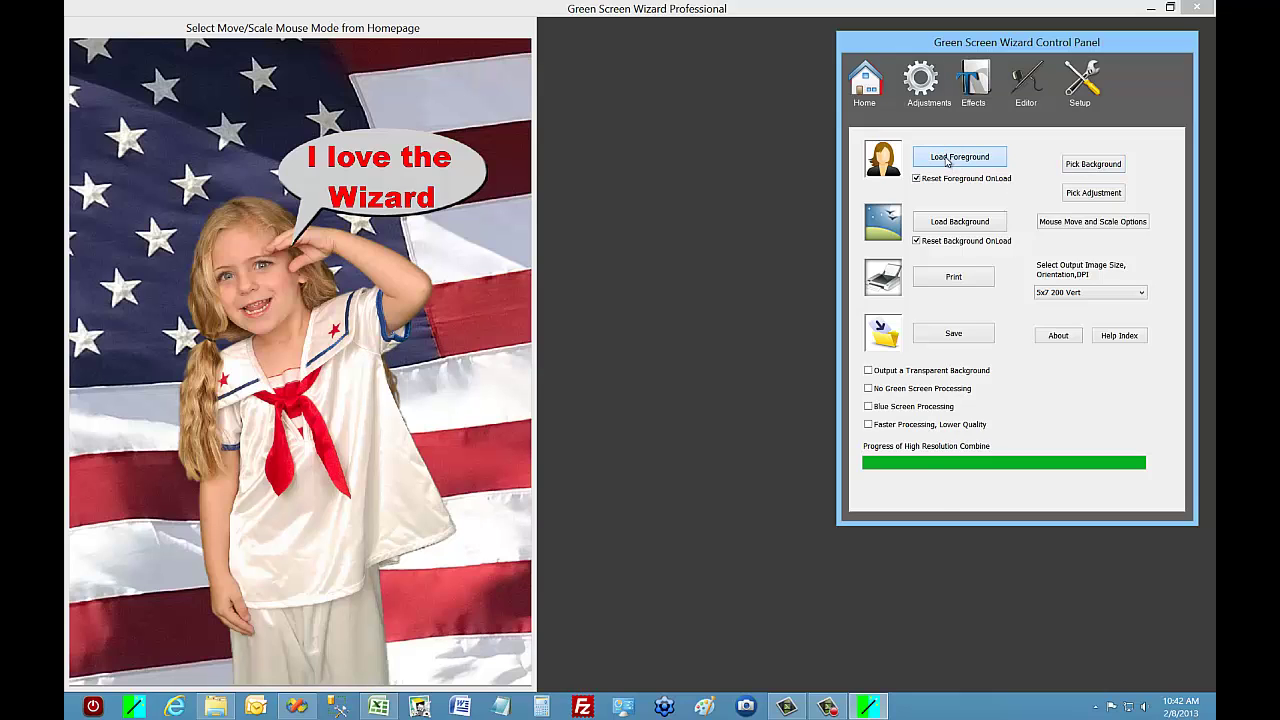
{"action": "left_click_drag", "start_coordinate": [772, 326], "coordinate": [771, 422]}
{"action": "left_click", "coordinate": [502, 422]}
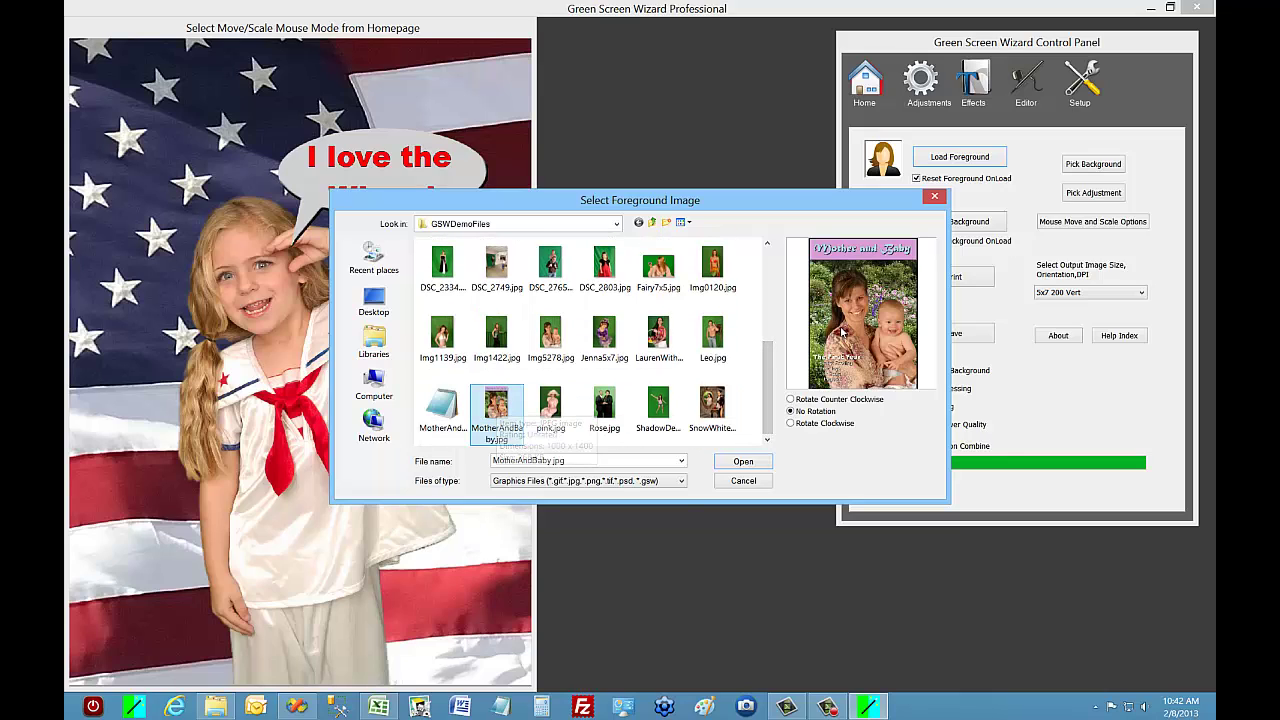
{"action": "left_click", "coordinate": [462, 418]}
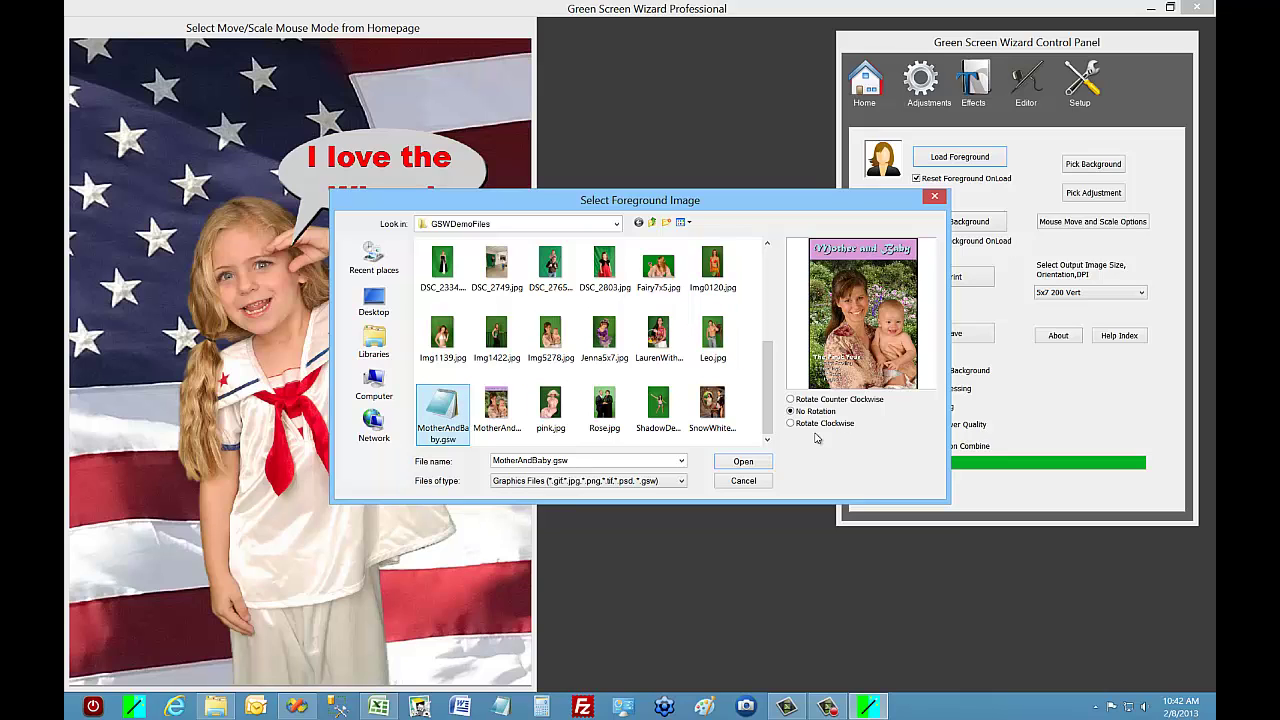
{"action": "left_click", "coordinate": [751, 466]}
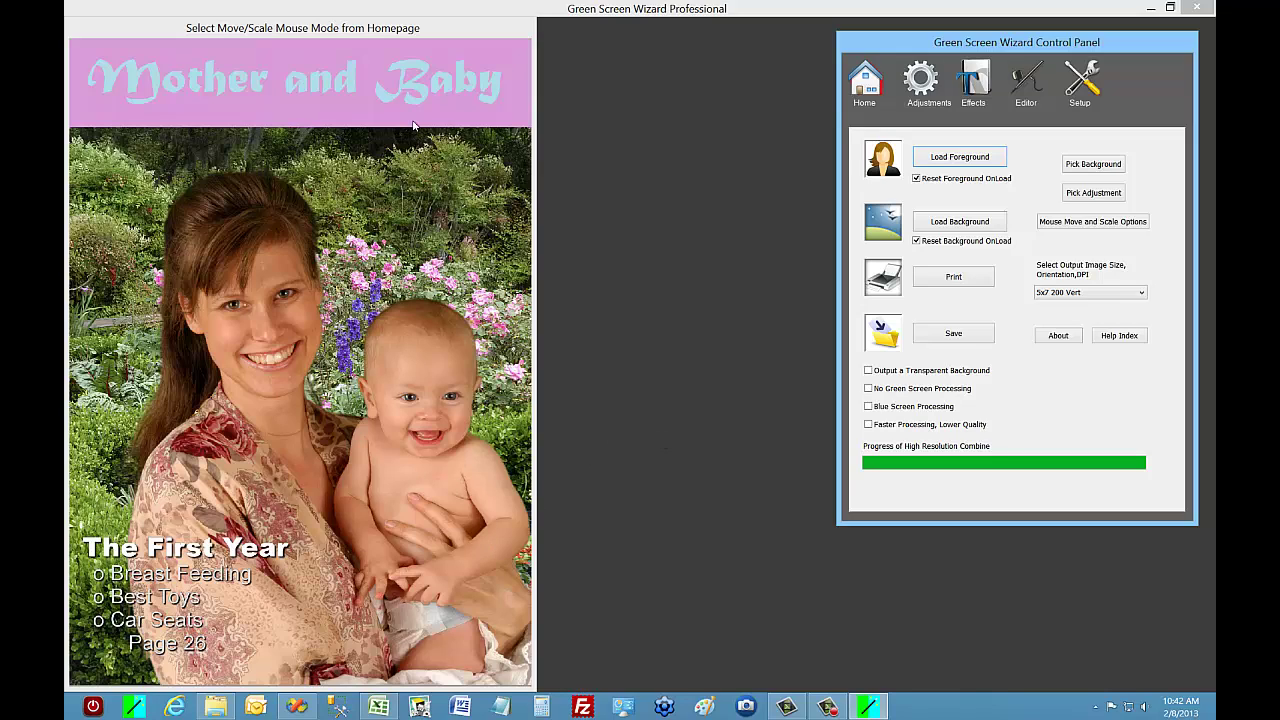
Select the "The First Year" text item and move it slightly down on the Mother and Baby cover.
{"action": "left_click", "coordinate": [983, 85]}
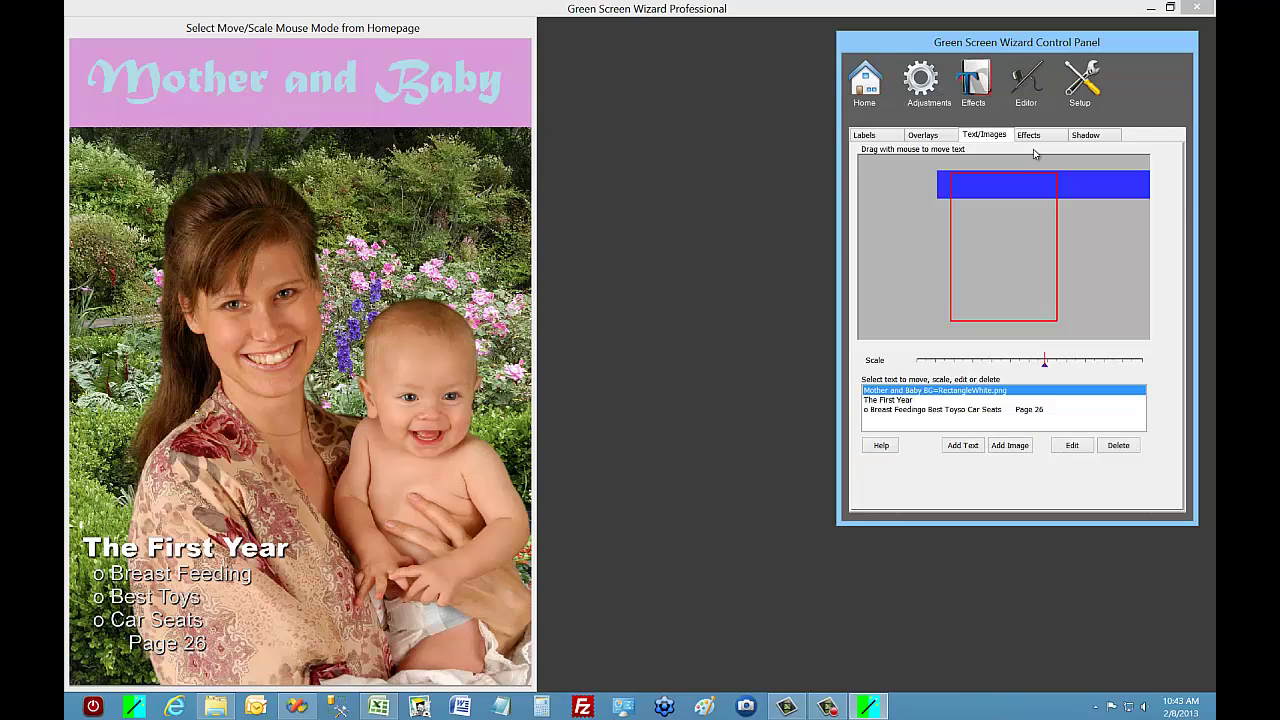
{"action": "left_click", "coordinate": [903, 401]}
{"action": "left_click_drag", "start_coordinate": [967, 290], "coordinate": [967, 292]}
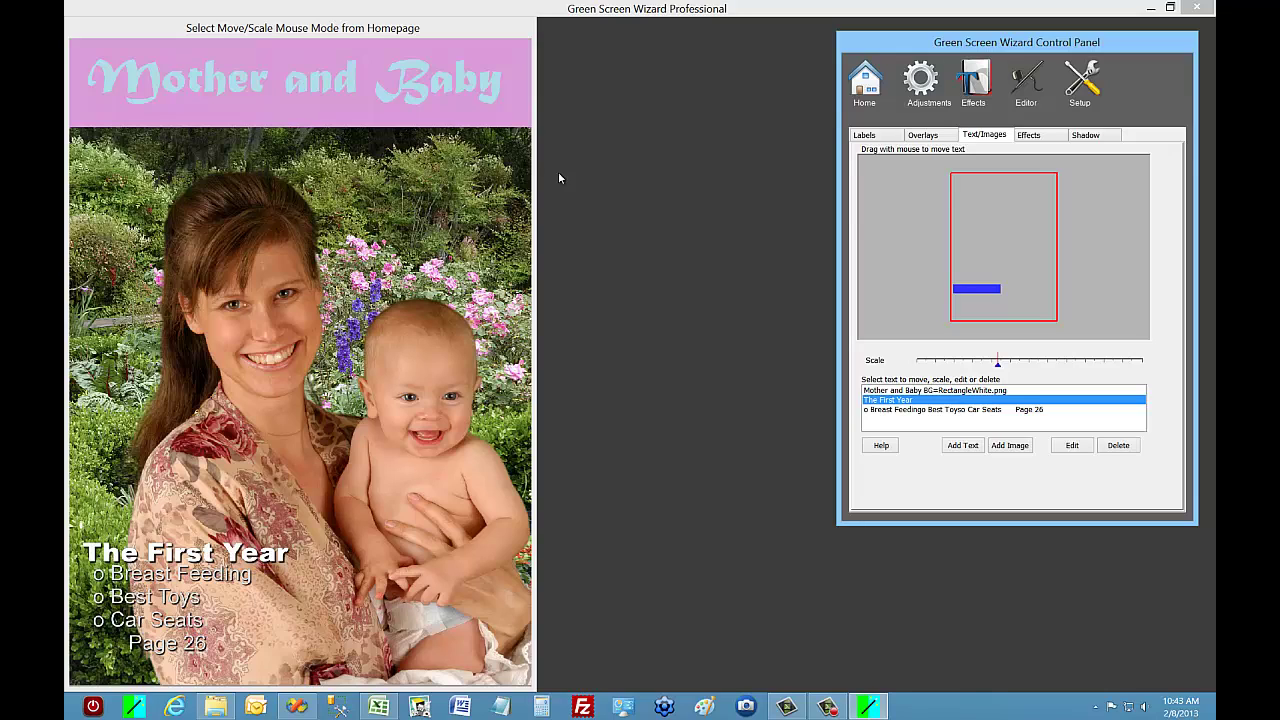
Load the green screen photo Fairy7x5.jpg from the GSWDemoFiles folder as the foreground.
{"action": "left_click", "coordinate": [866, 84]}
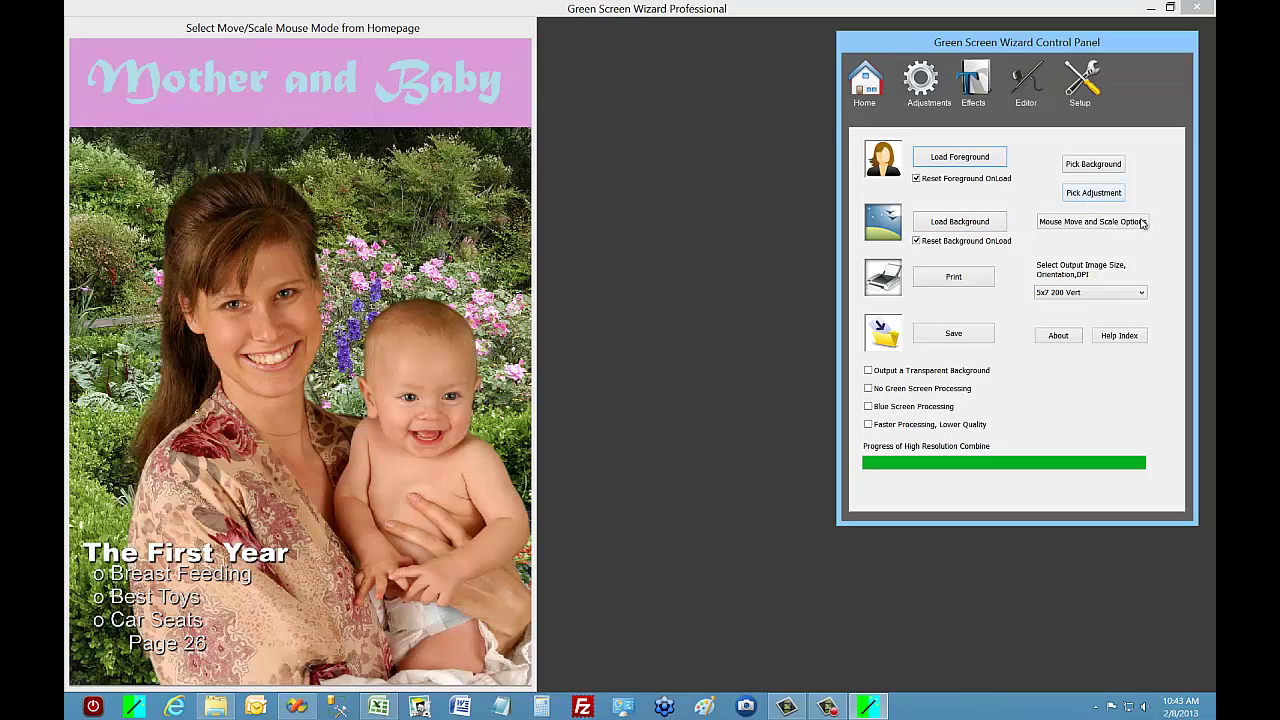
{"action": "left_click", "coordinate": [955, 160]}
{"action": "left_click_drag", "start_coordinate": [772, 322], "coordinate": [775, 362]}
{"action": "left_click", "coordinate": [658, 383]}
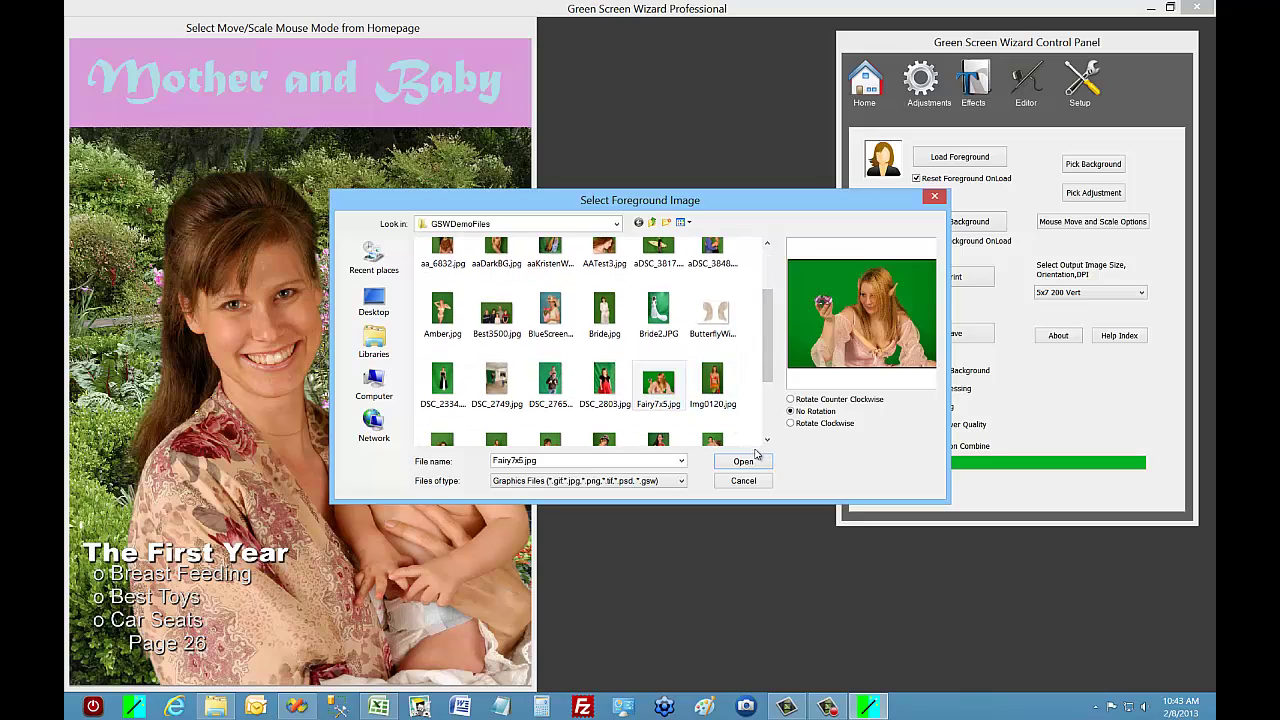
{"action": "left_click", "coordinate": [743, 461]}
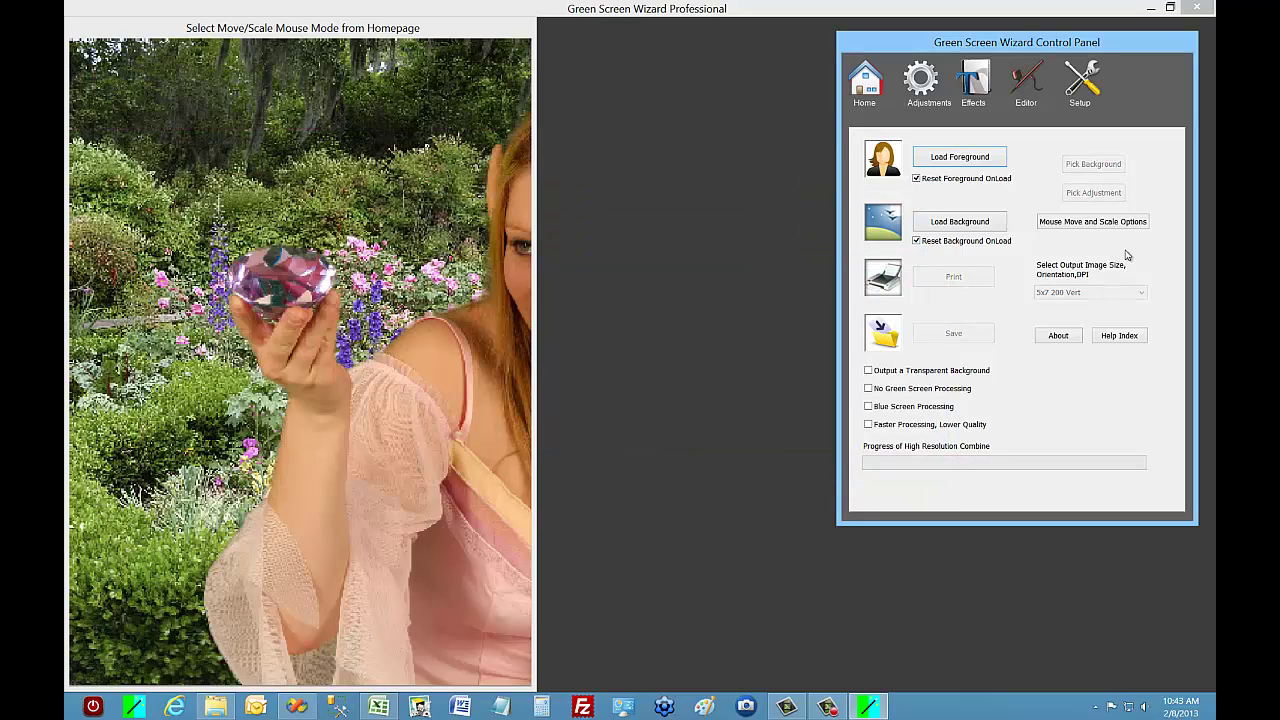
Load the forest image ButterFly7x5.jpg from the Backgrounds folder as the background.
{"action": "left_click", "coordinate": [985, 226]}
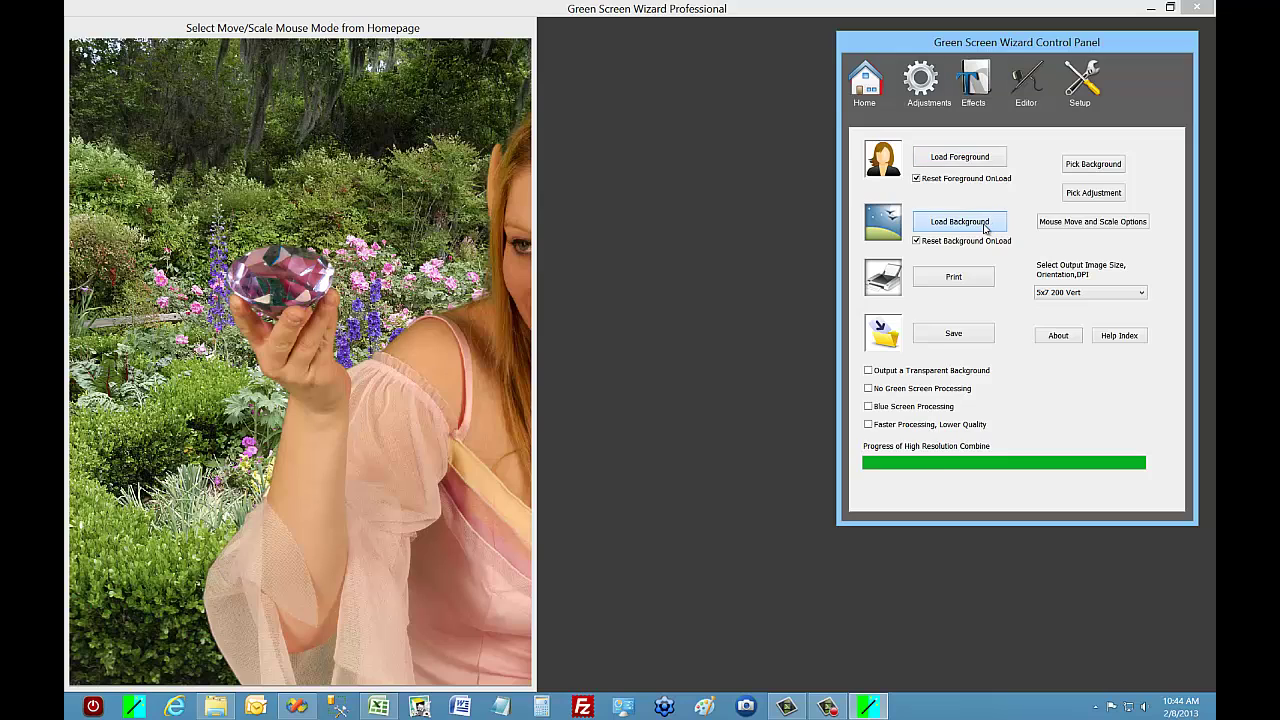
{"action": "left_click_drag", "start_coordinate": [768, 330], "coordinate": [768, 334]}
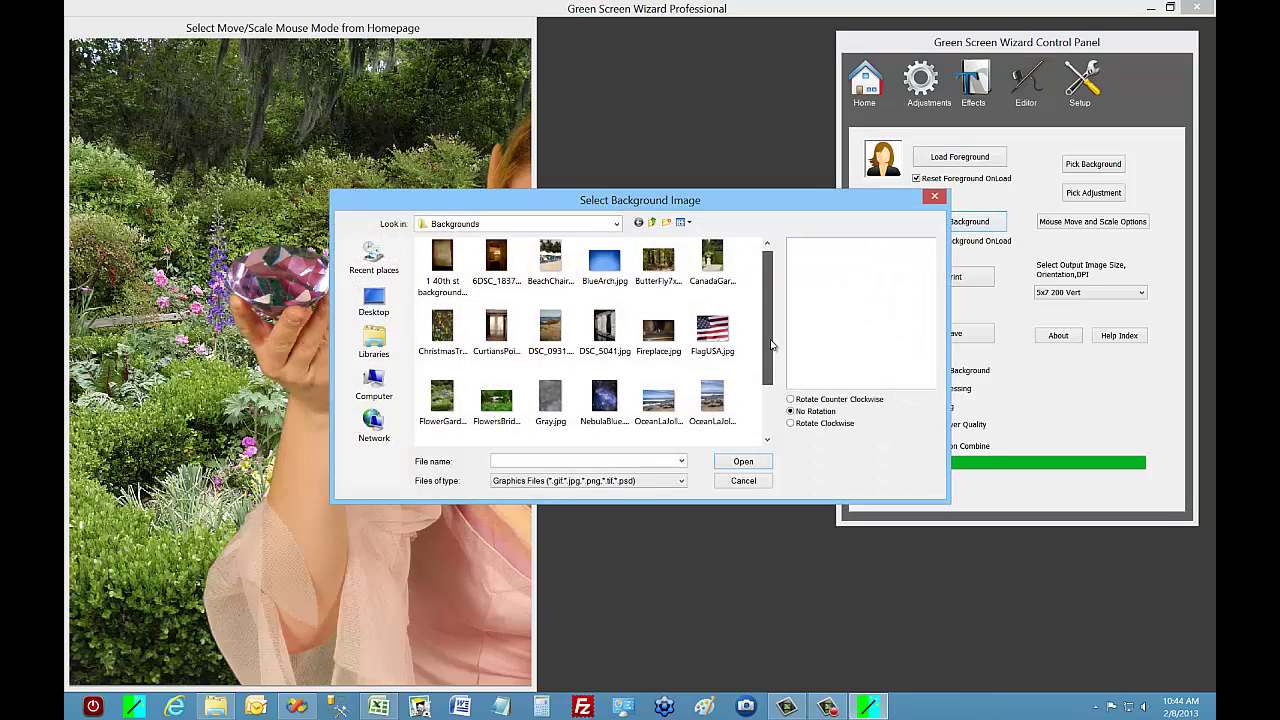
{"action": "left_click", "coordinate": [665, 262]}
{"action": "left_click", "coordinate": [743, 461]}
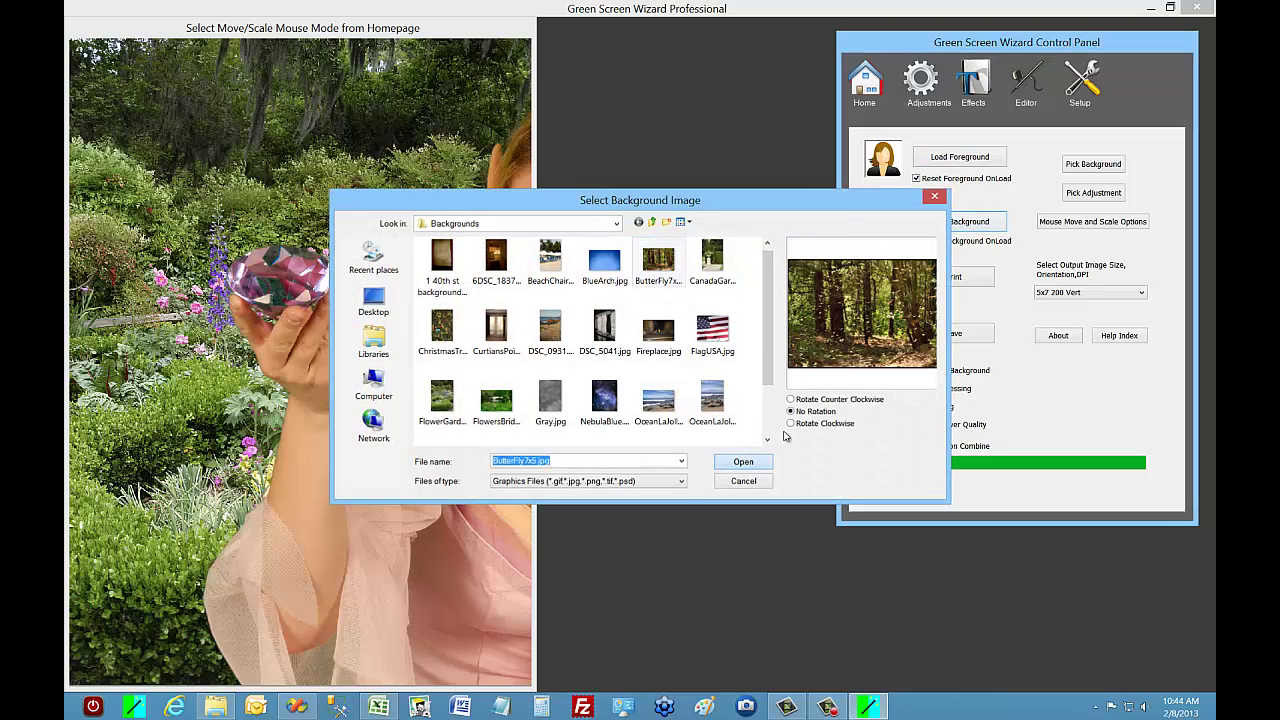
Set the output image size to 5x7 200 Horz and shift the preview window to uncover more of the control panel.
{"action": "left_click", "coordinate": [1141, 292]}
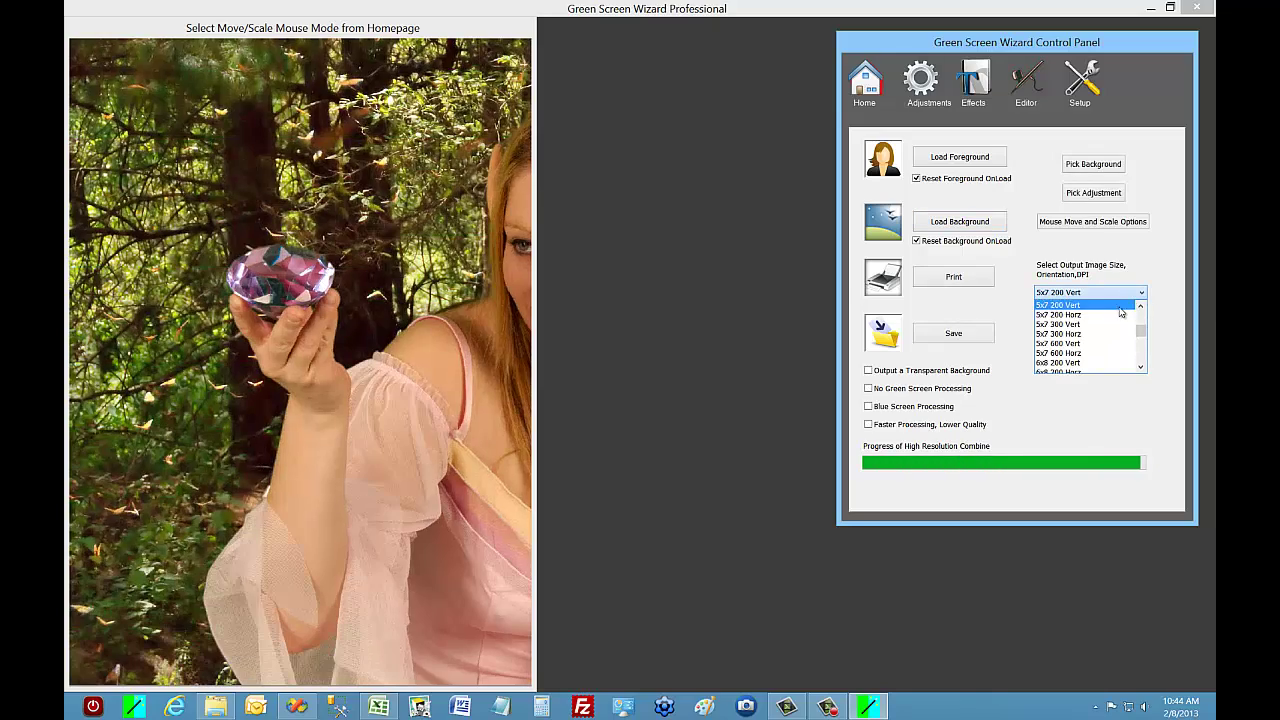
{"action": "left_click", "coordinate": [1115, 315]}
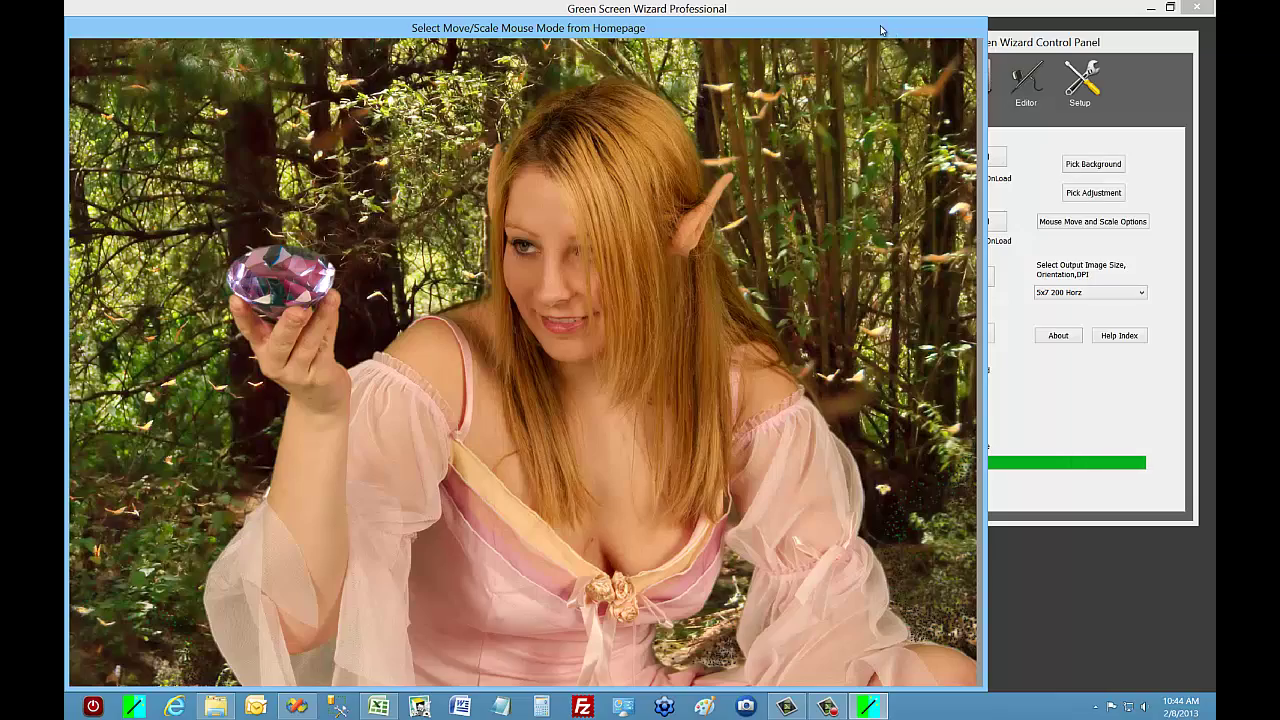
{"action": "left_click_drag", "start_coordinate": [881, 29], "coordinate": [828, 24]}
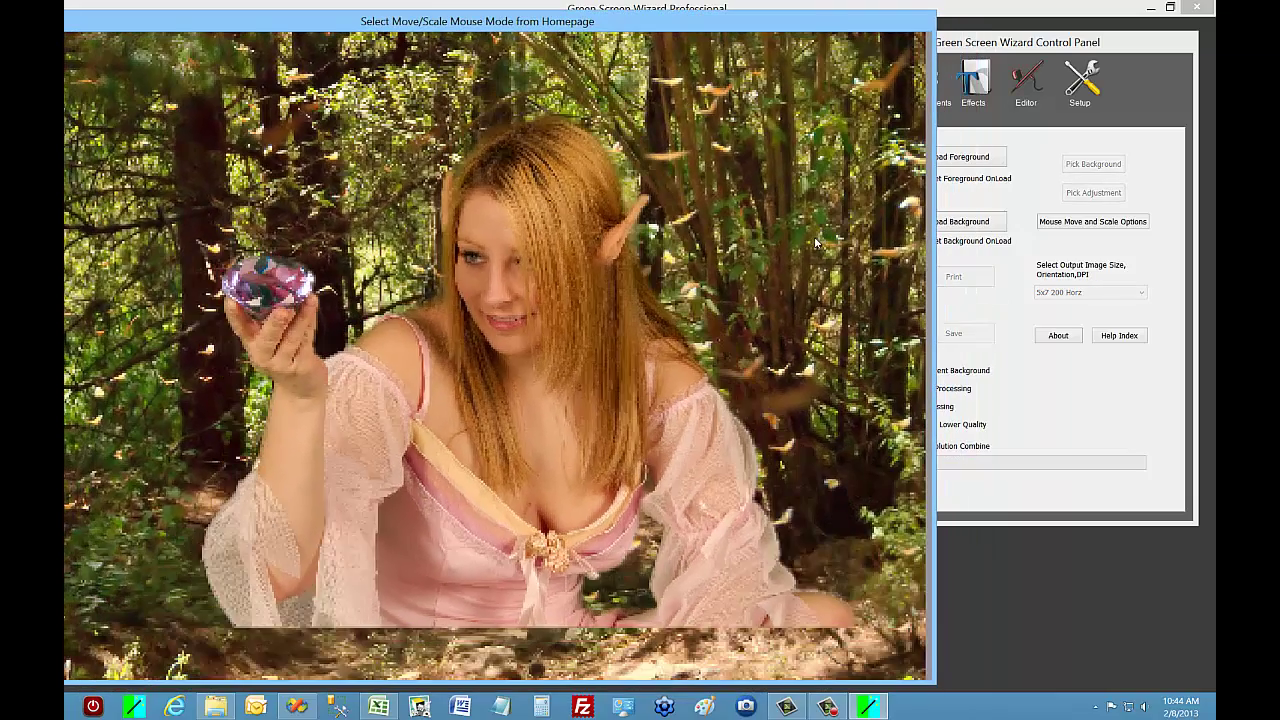
Scale the fairy down slightly and move her down and a little left so her cropped edge meets the photo's lower border.
{"action": "left_click_drag", "start_coordinate": [631, 364], "coordinate": [620, 425]}
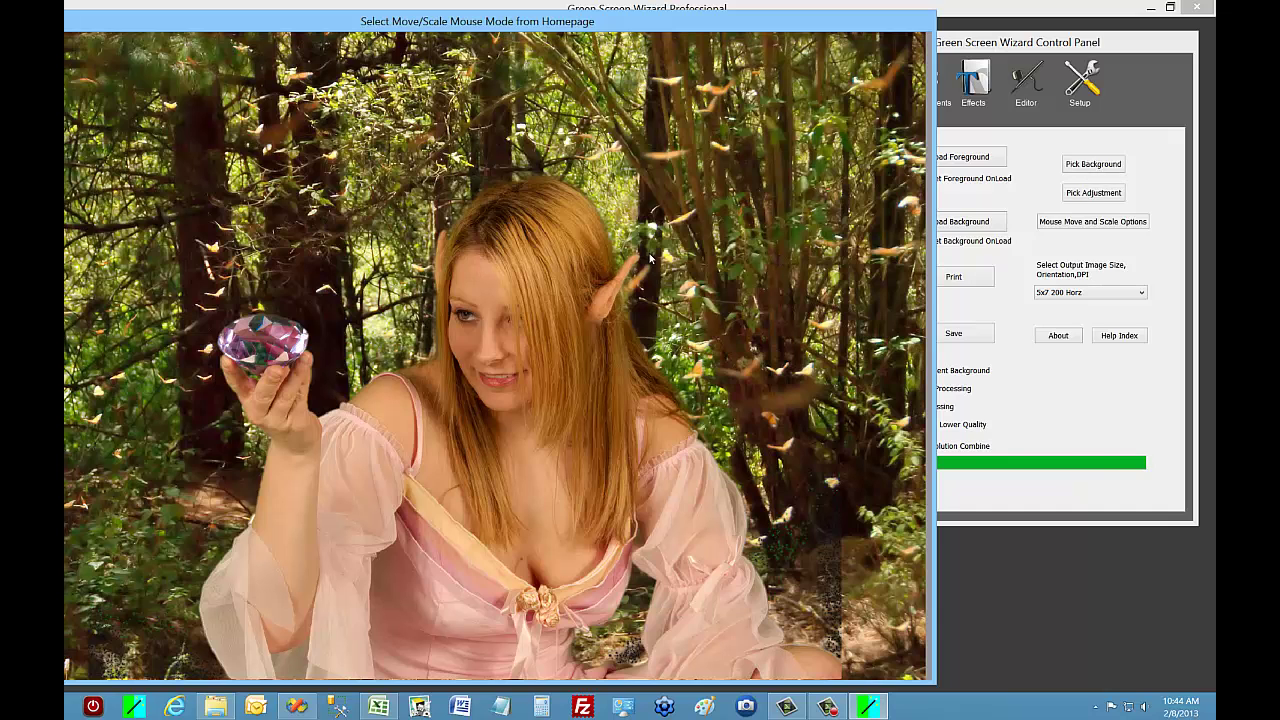
{"action": "left_click_drag", "start_coordinate": [573, 384], "coordinate": [557, 380]}
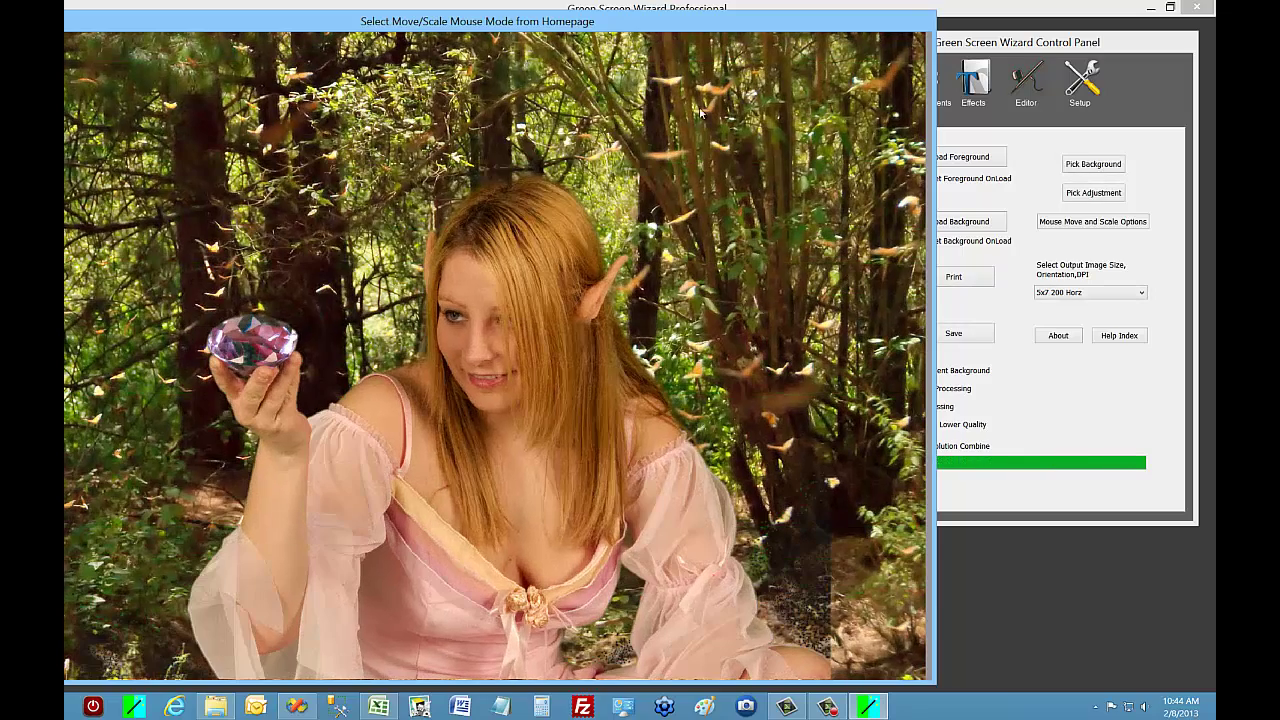
Add the image ButterflyWing.png from the Demo folder to the fairy photo on the Frame Layer.
{"action": "left_click", "coordinate": [975, 85]}
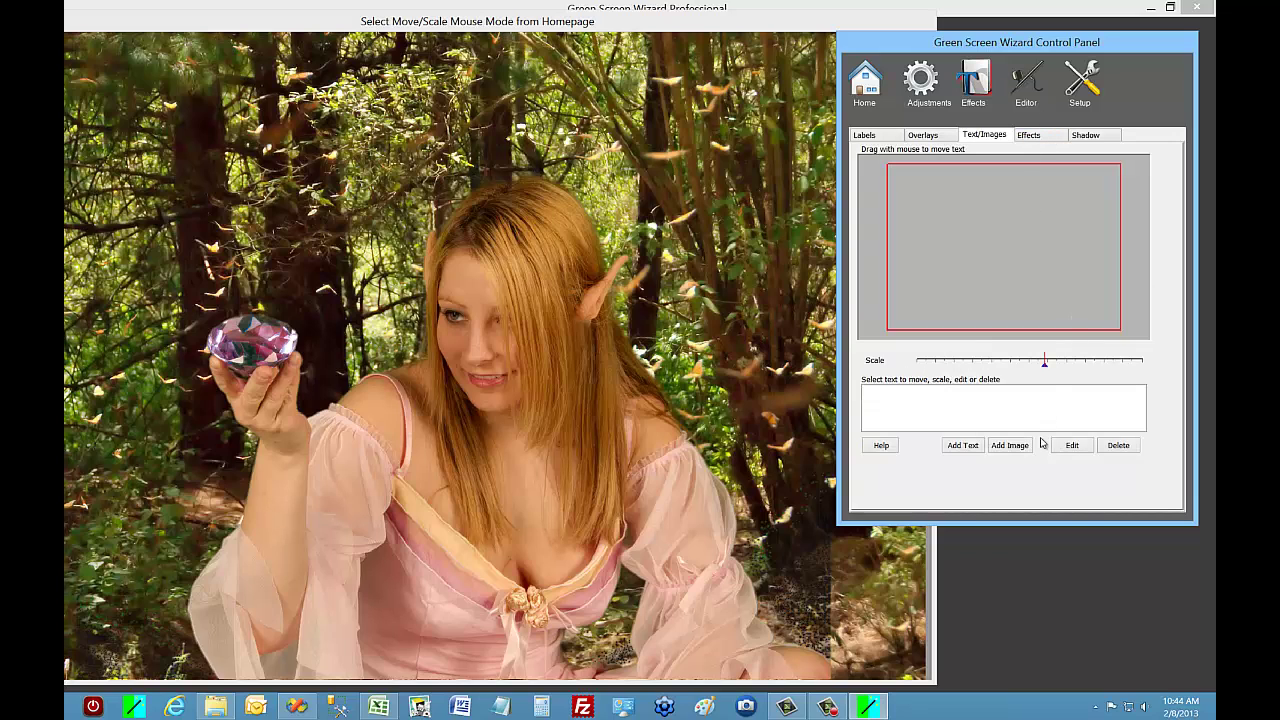
{"action": "left_click", "coordinate": [1012, 446]}
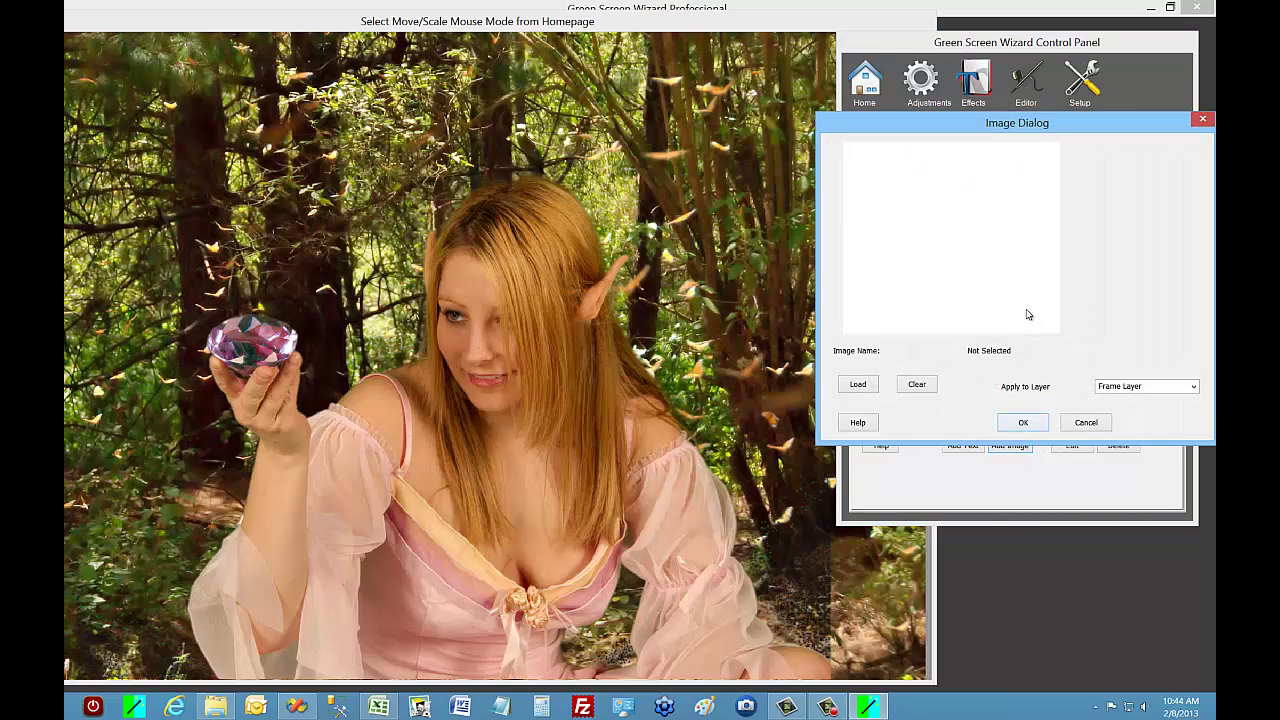
{"action": "left_click", "coordinate": [858, 385]}
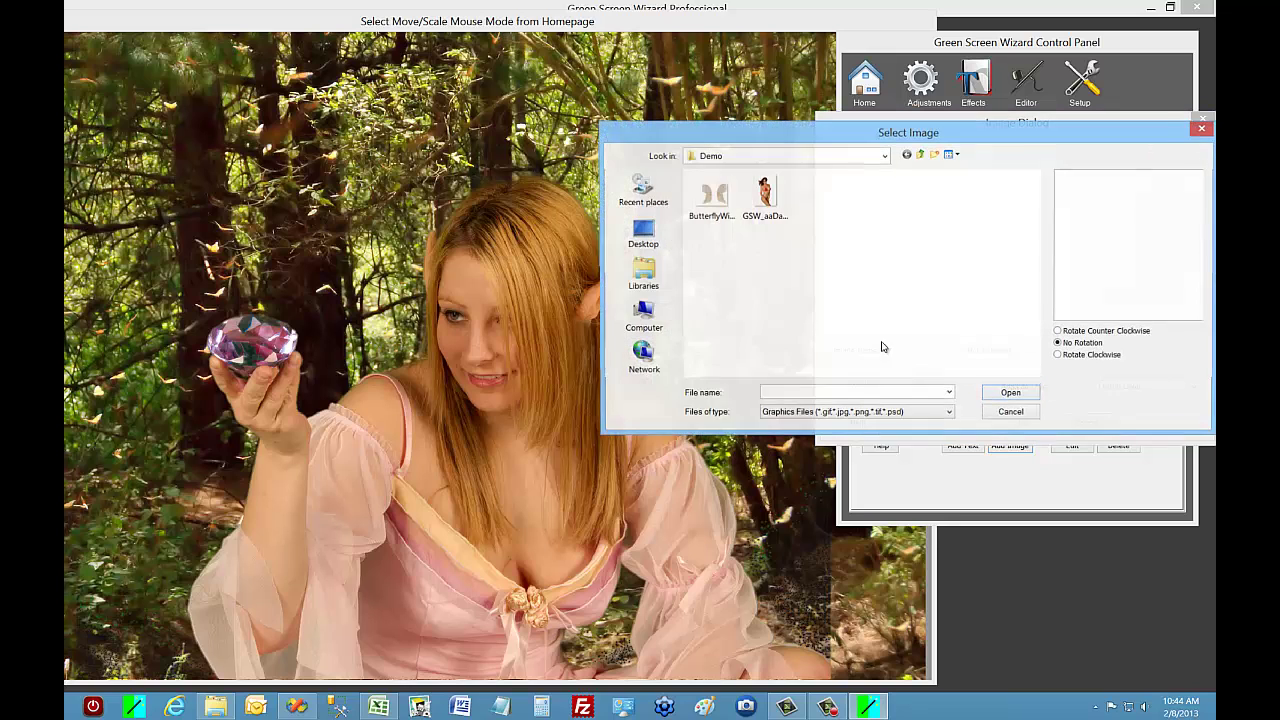
{"action": "left_click", "coordinate": [711, 200]}
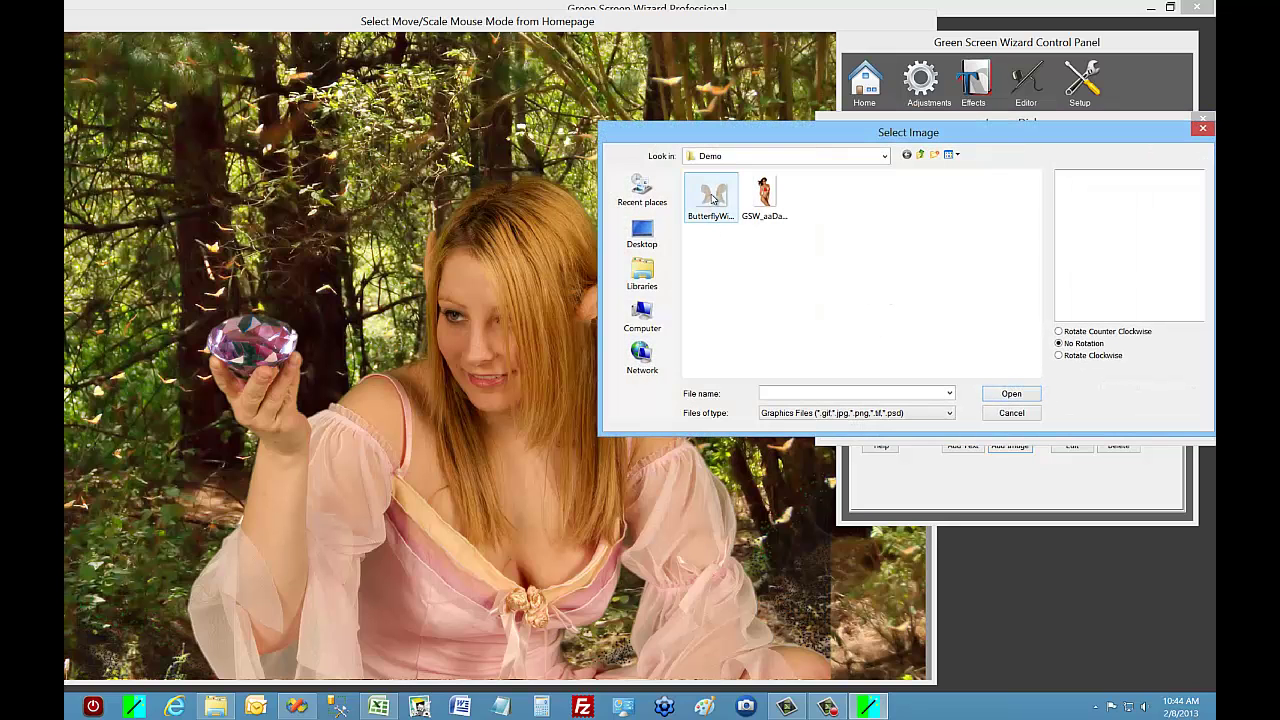
{"action": "left_click", "coordinate": [1011, 393]}
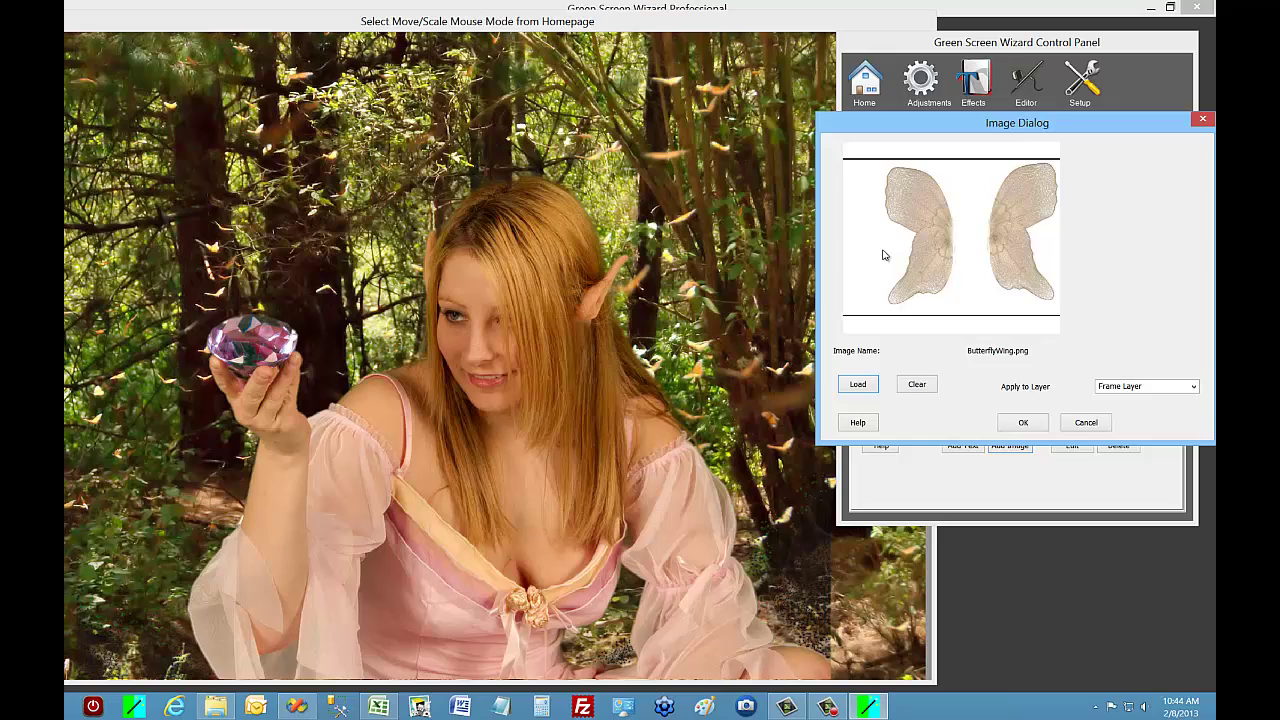
{"action": "left_click", "coordinate": [1023, 422]}
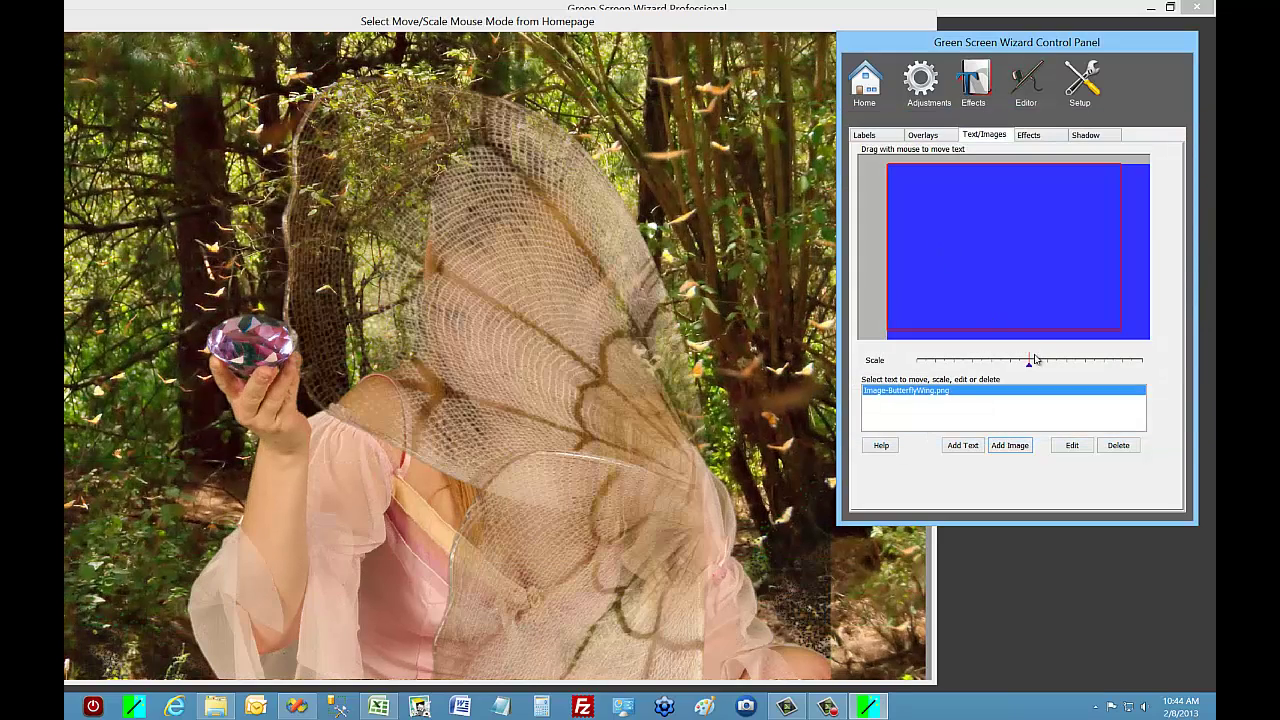
Scale the butterfly wings down to fit around the fairy's head and shoulders, and apply them to the Background Layer.
{"action": "left_click_drag", "start_coordinate": [1029, 369], "coordinate": [984, 366]}
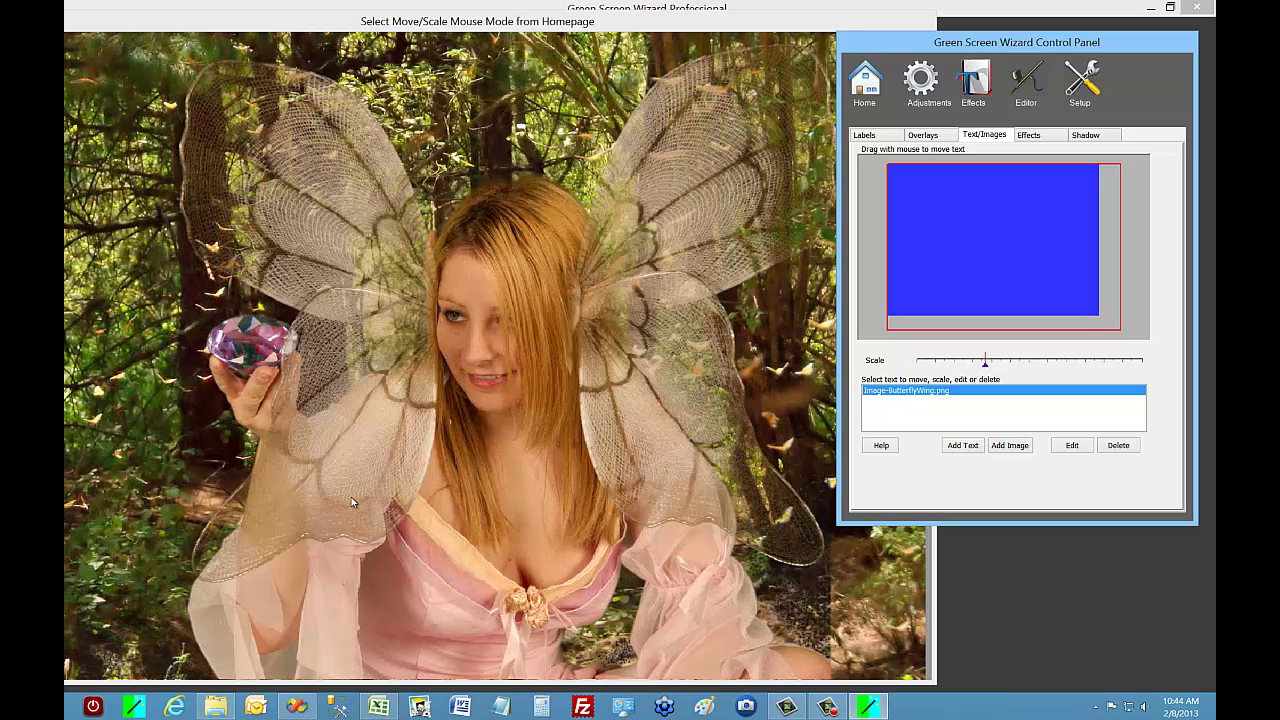
{"action": "left_click", "coordinate": [1072, 445]}
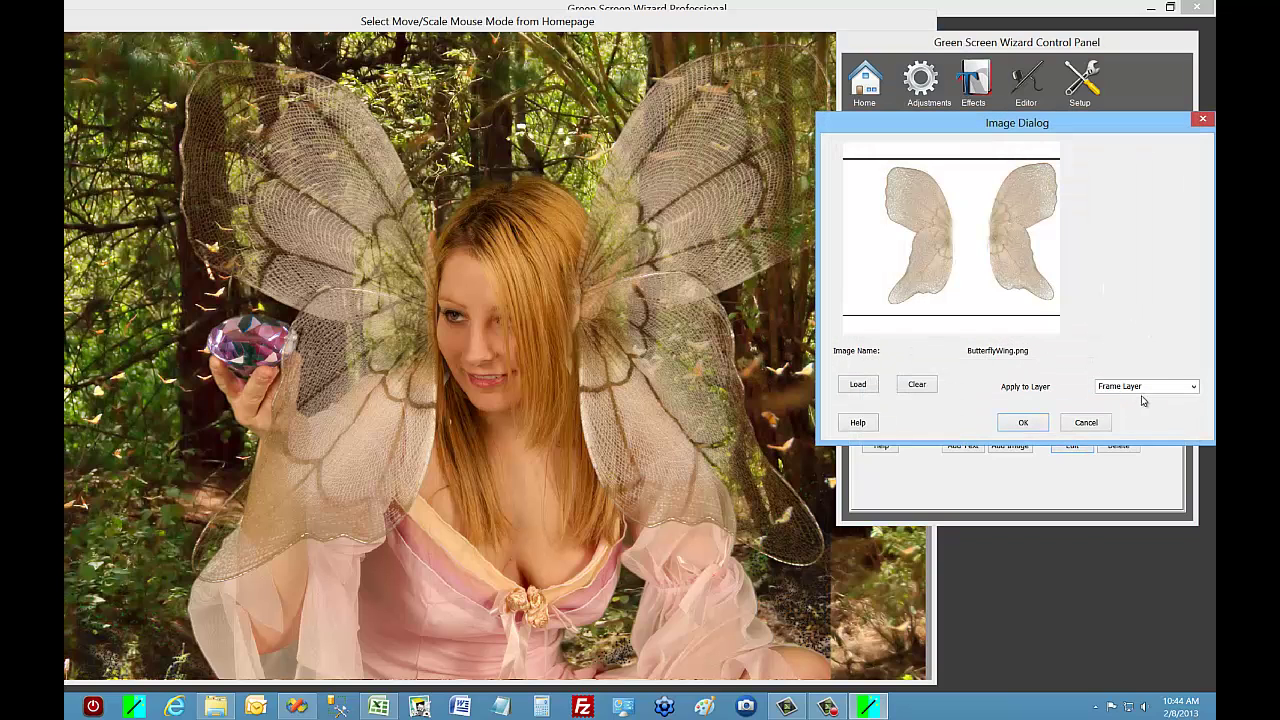
{"action": "left_click", "coordinate": [1195, 390]}
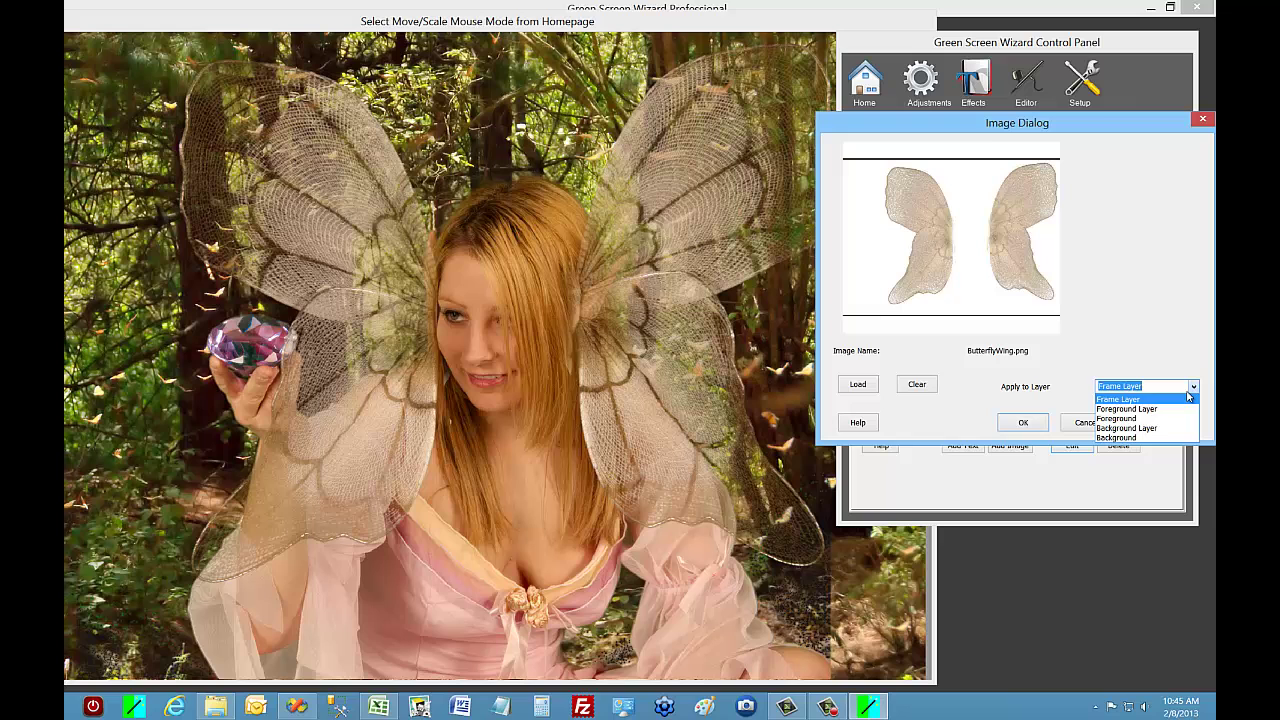
{"action": "left_click", "coordinate": [1151, 429]}
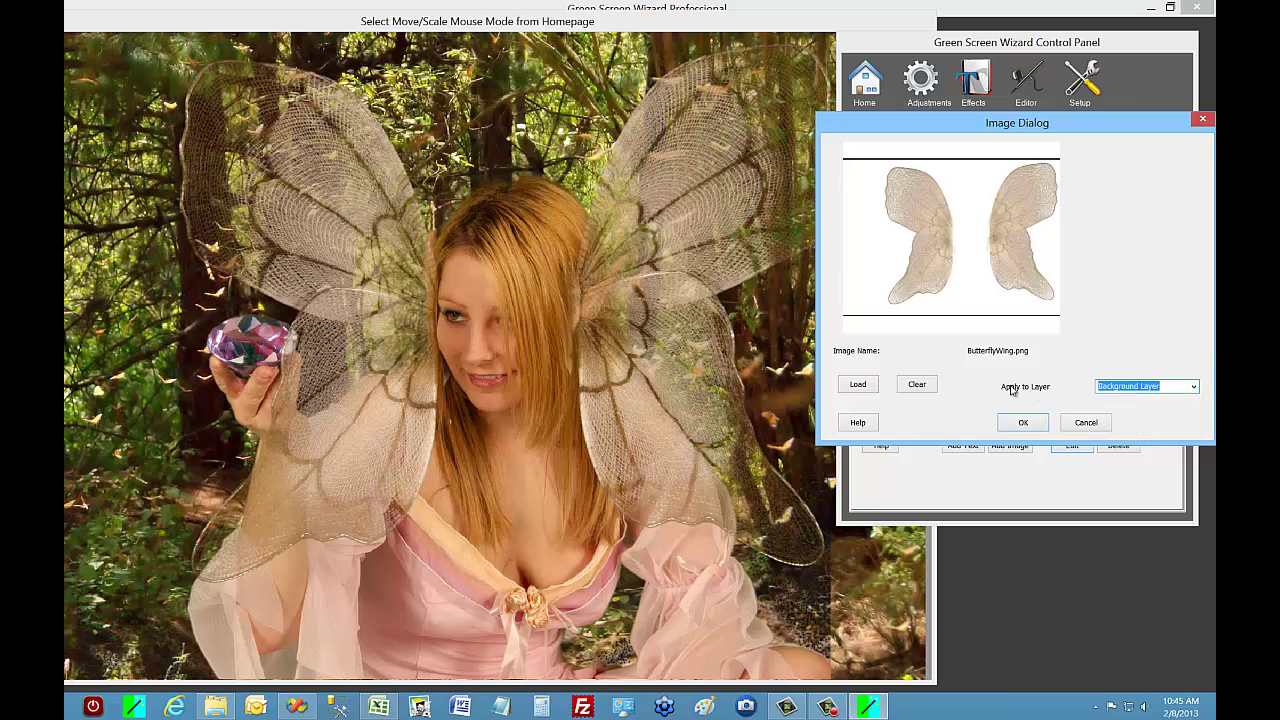
{"action": "left_click", "coordinate": [1023, 422]}
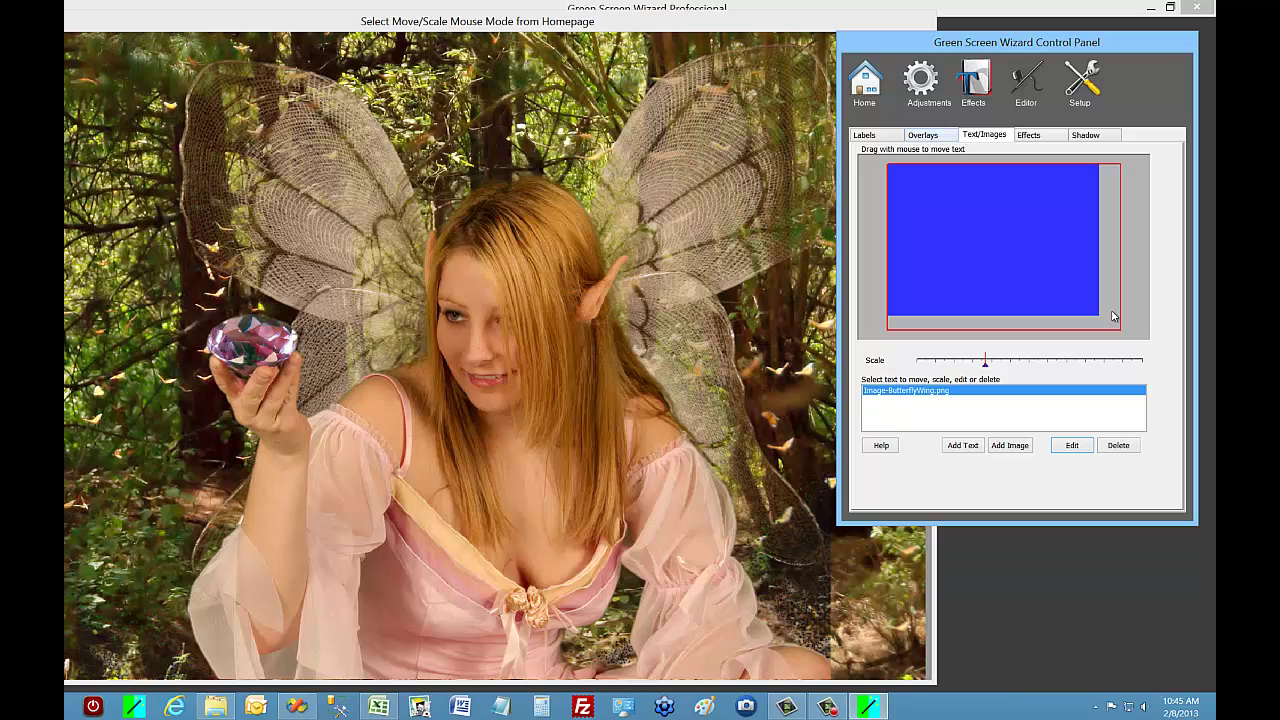
Load the green screen photo Amber.jpg from the GSWDemoFiles folder as the foreground.
{"action": "left_click", "coordinate": [870, 90]}
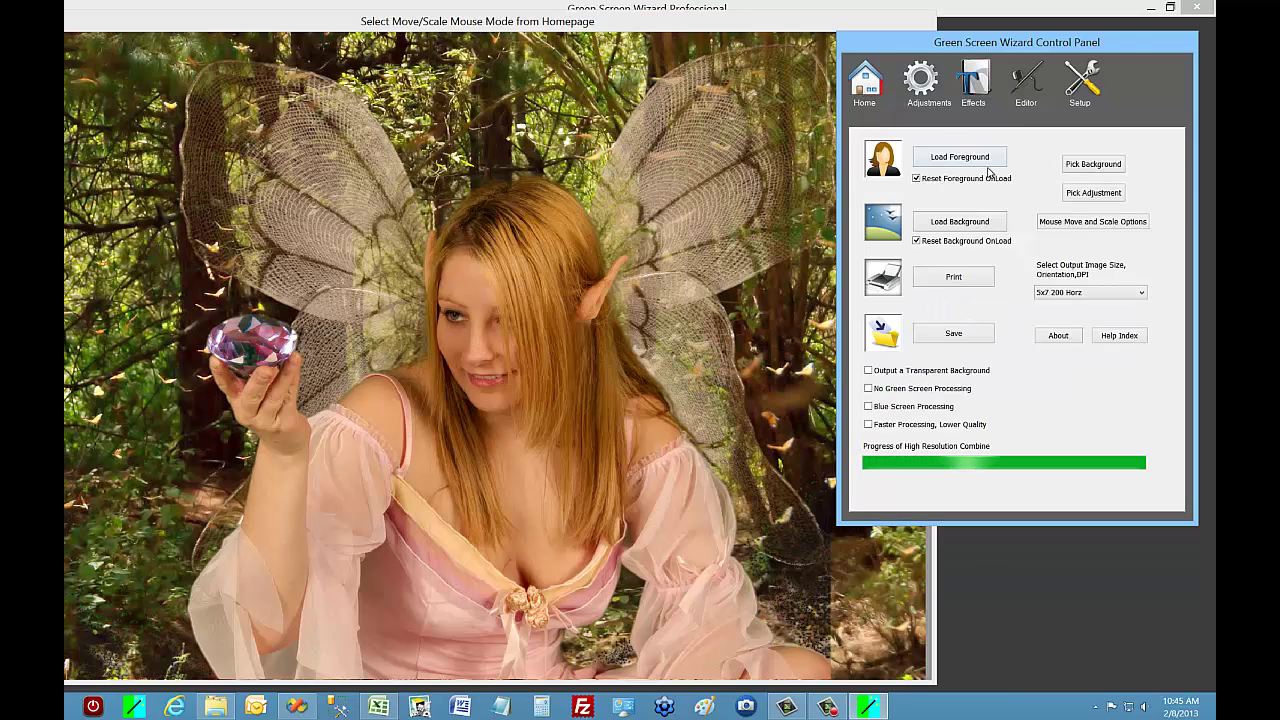
{"action": "left_click", "coordinate": [960, 158]}
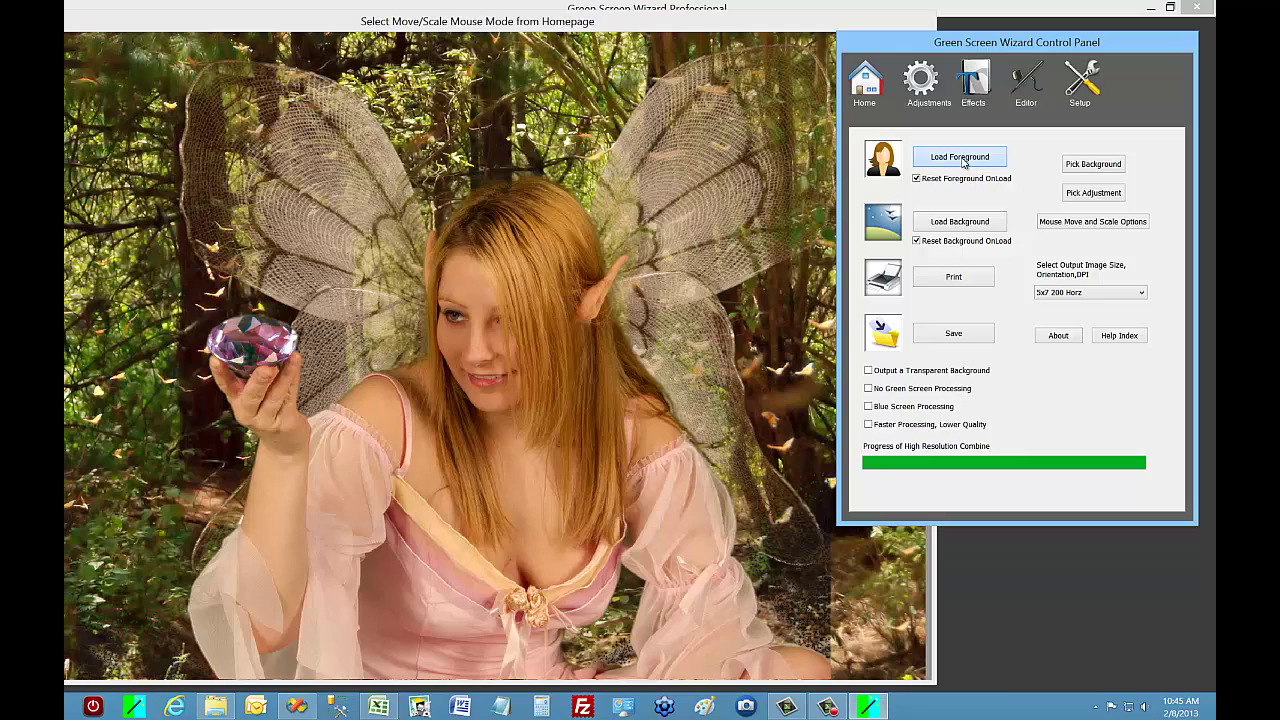
{"action": "left_click", "coordinate": [444, 400]}
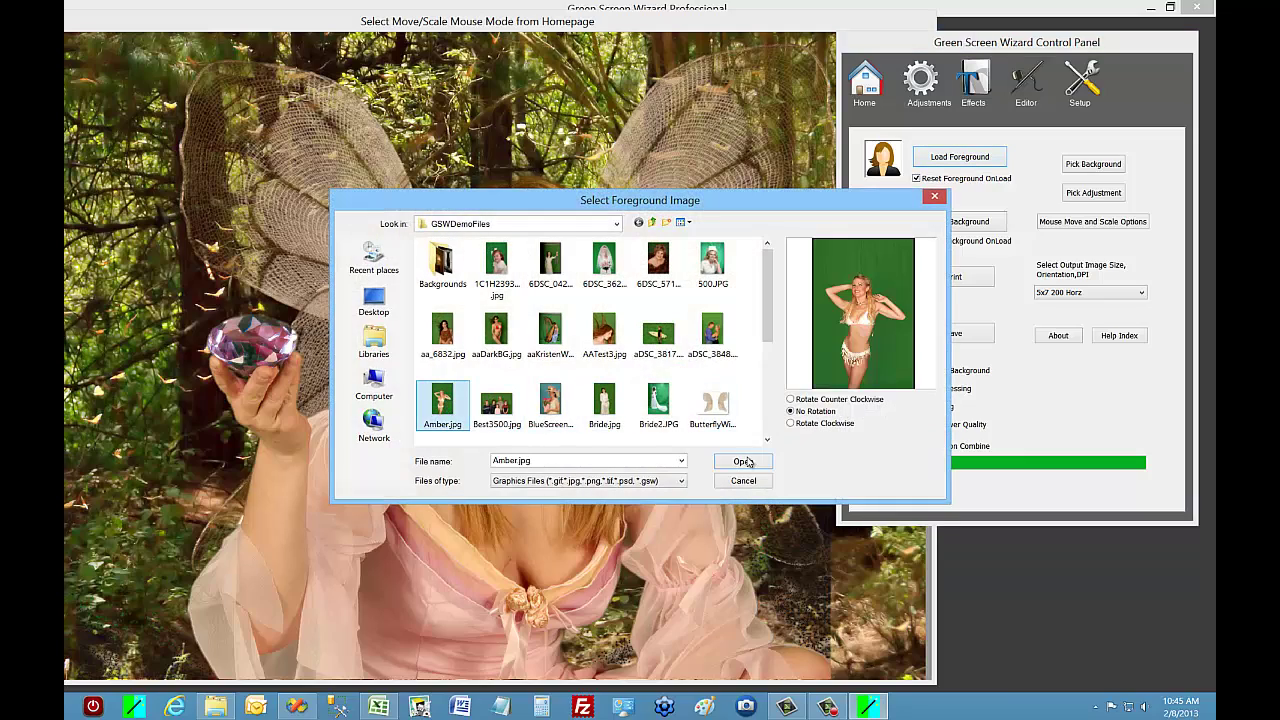
{"action": "left_click", "coordinate": [745, 462]}
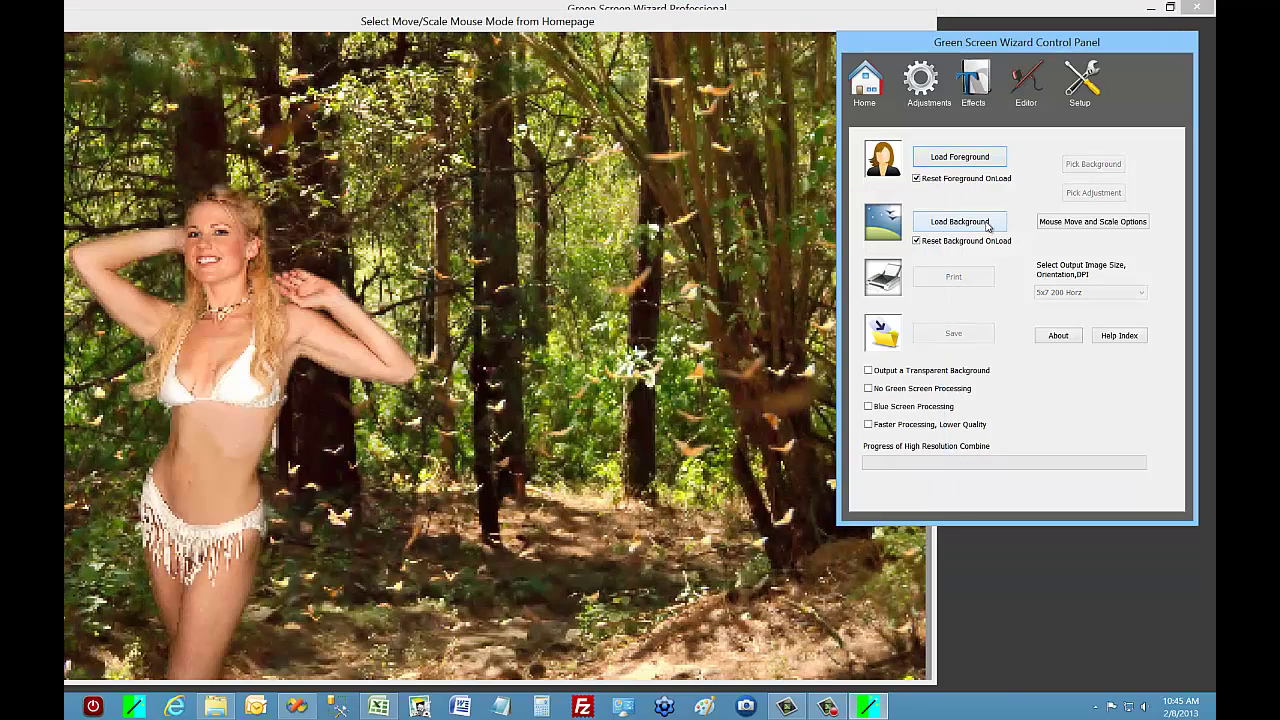
Load the seascape OceanLaJolla.jpg from the Backgrounds folder as the background.
{"action": "left_click", "coordinate": [985, 223]}
{"action": "left_click", "coordinate": [658, 405]}
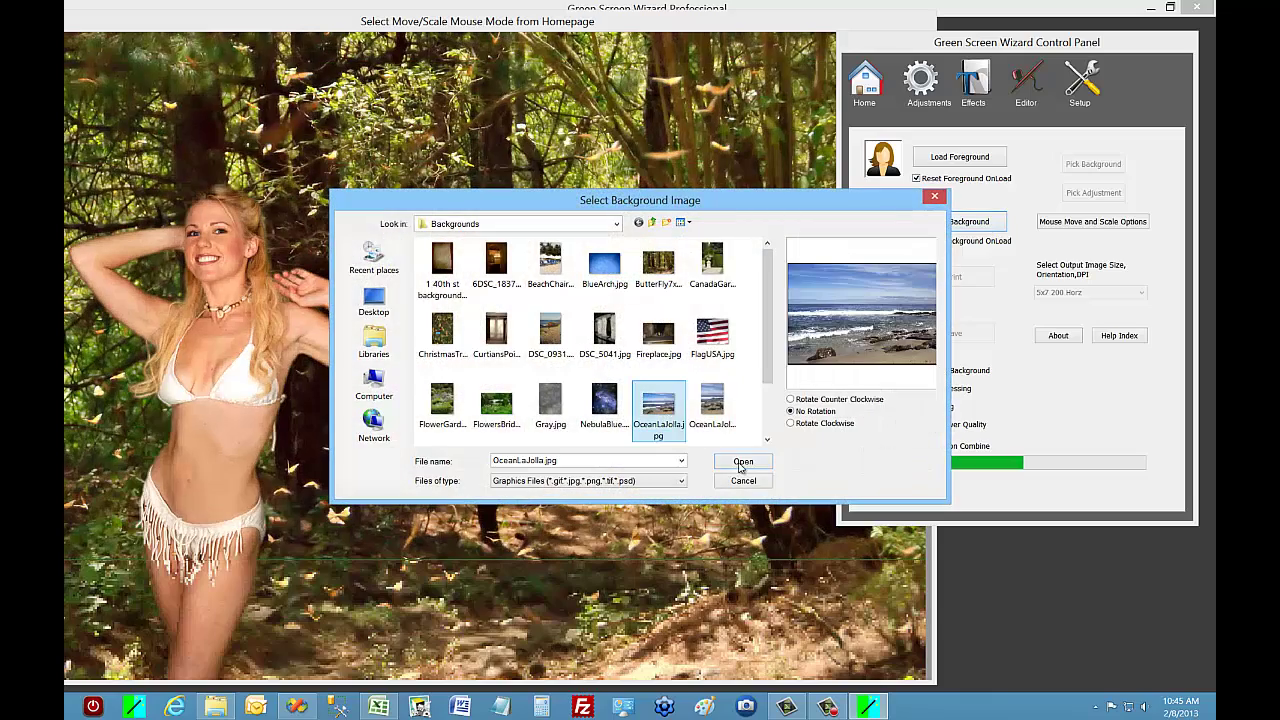
{"action": "left_click", "coordinate": [743, 461]}
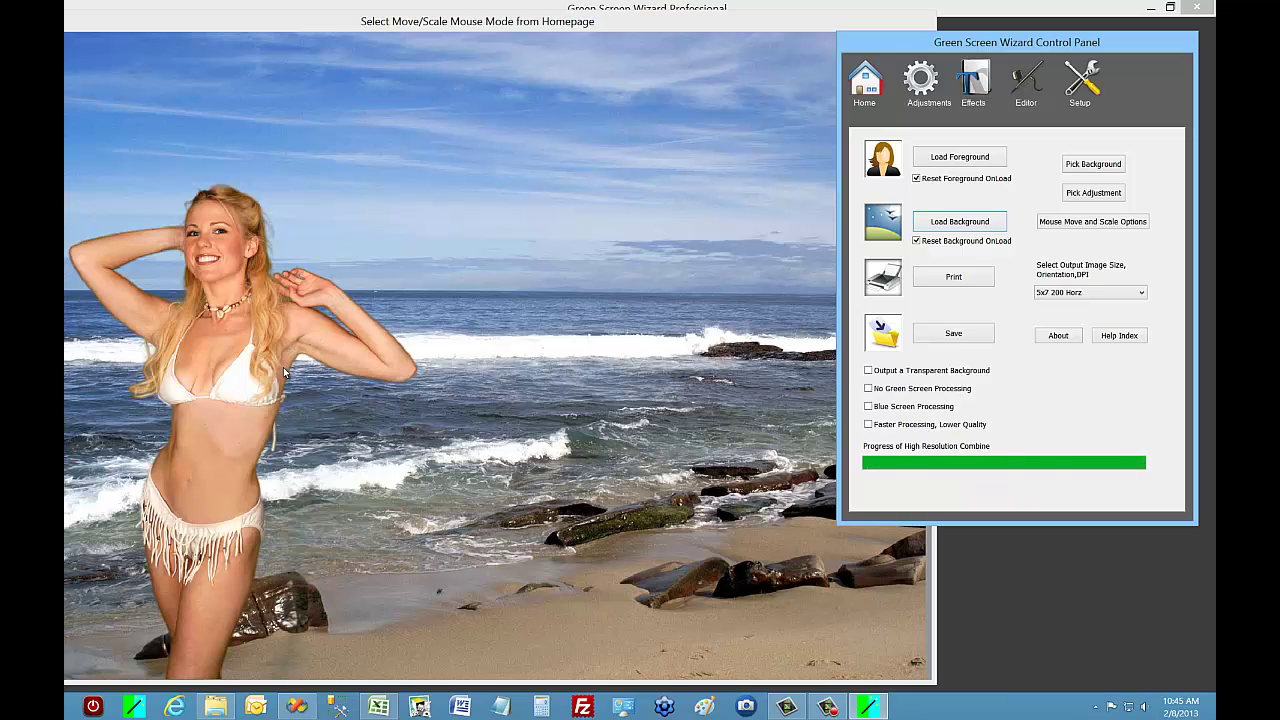
Move the foreground woman slightly to the right within the seascape composite.
{"action": "left_click_drag", "start_coordinate": [262, 376], "coordinate": [300, 375]}
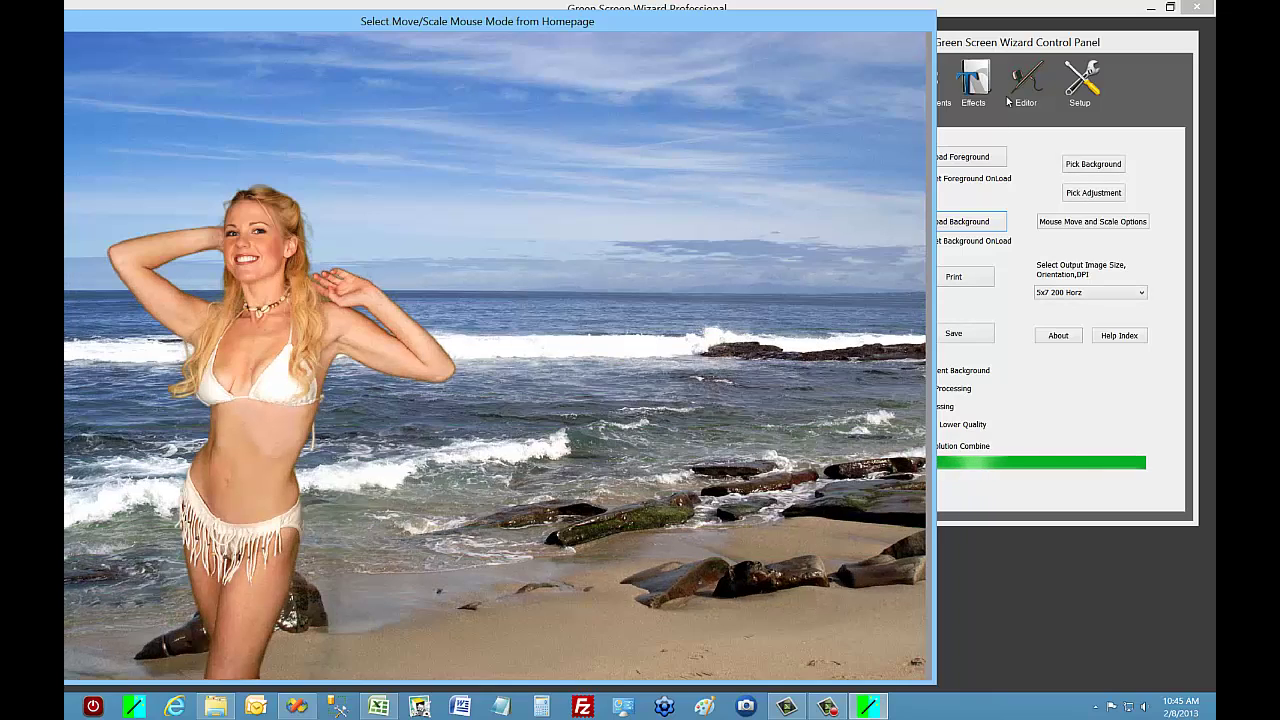
{"action": "left_click", "coordinate": [1000, 42]}
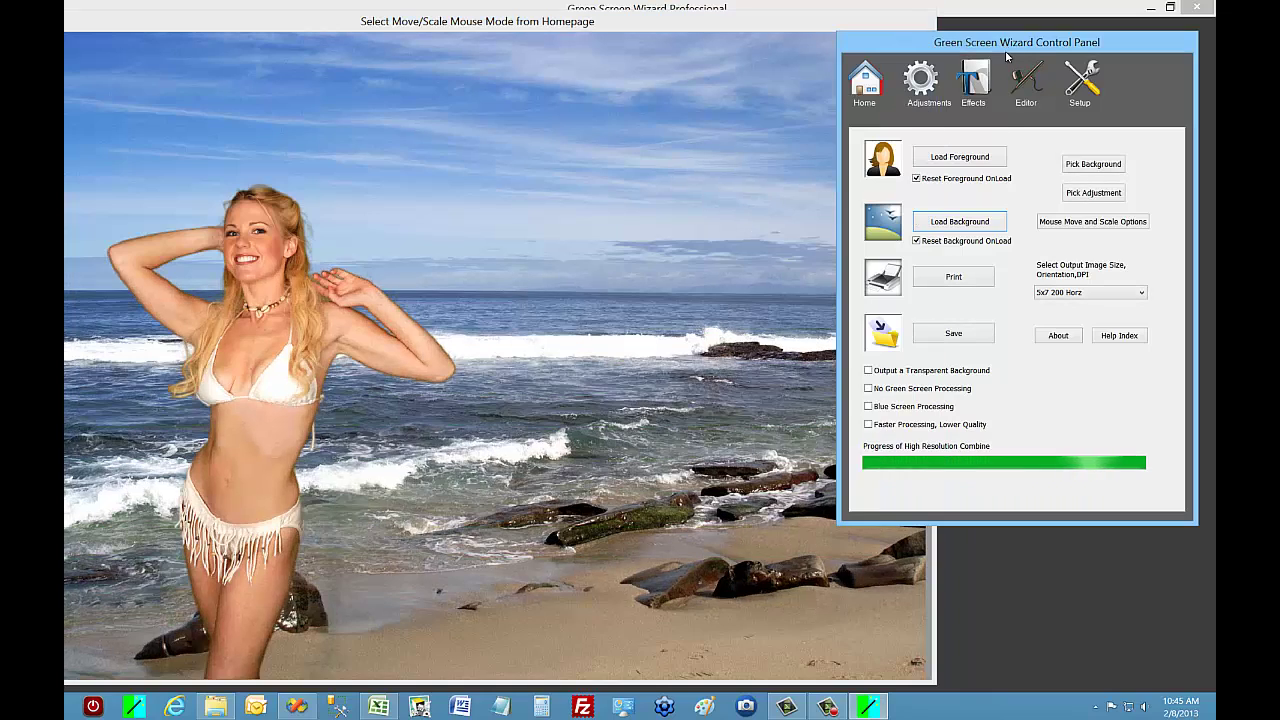
{"action": "left_click", "coordinate": [869, 371]}
{"action": "left_click", "coordinate": [869, 371]}
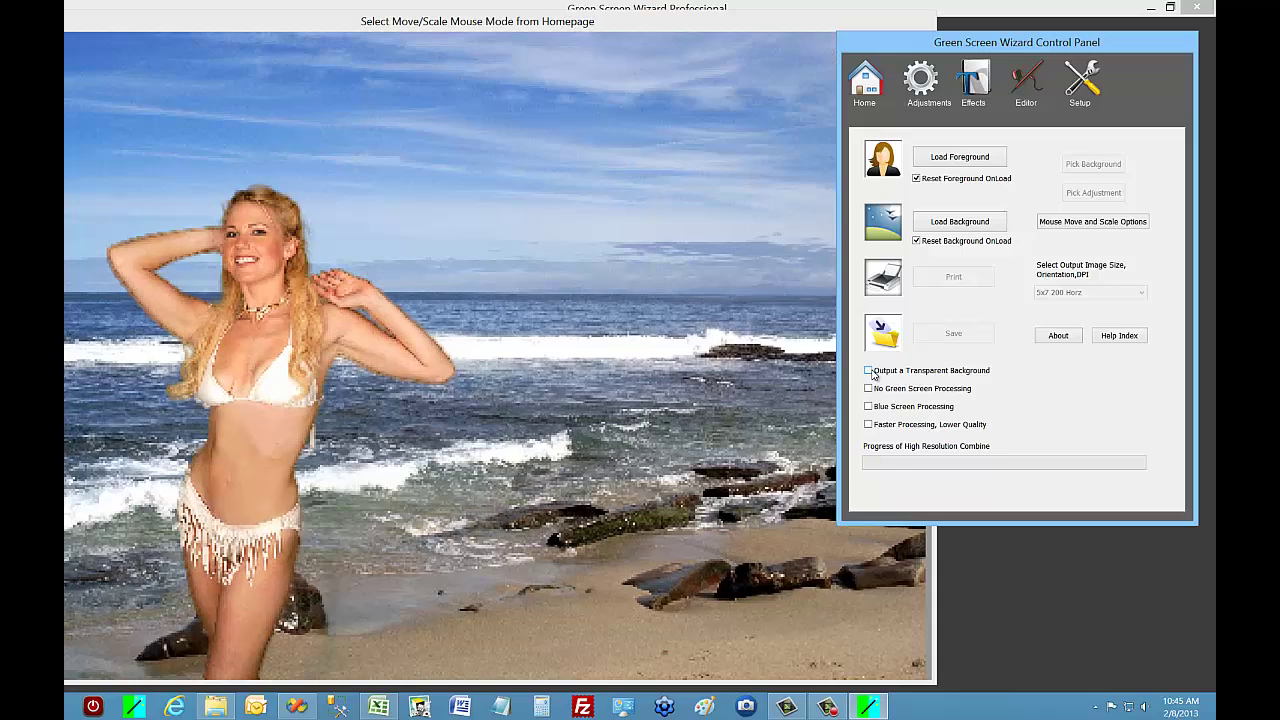
Add the image GSW_aaDarkBG.png from the Demo folder to the beach scene on the Frame Layer.
{"action": "left_click", "coordinate": [973, 80]}
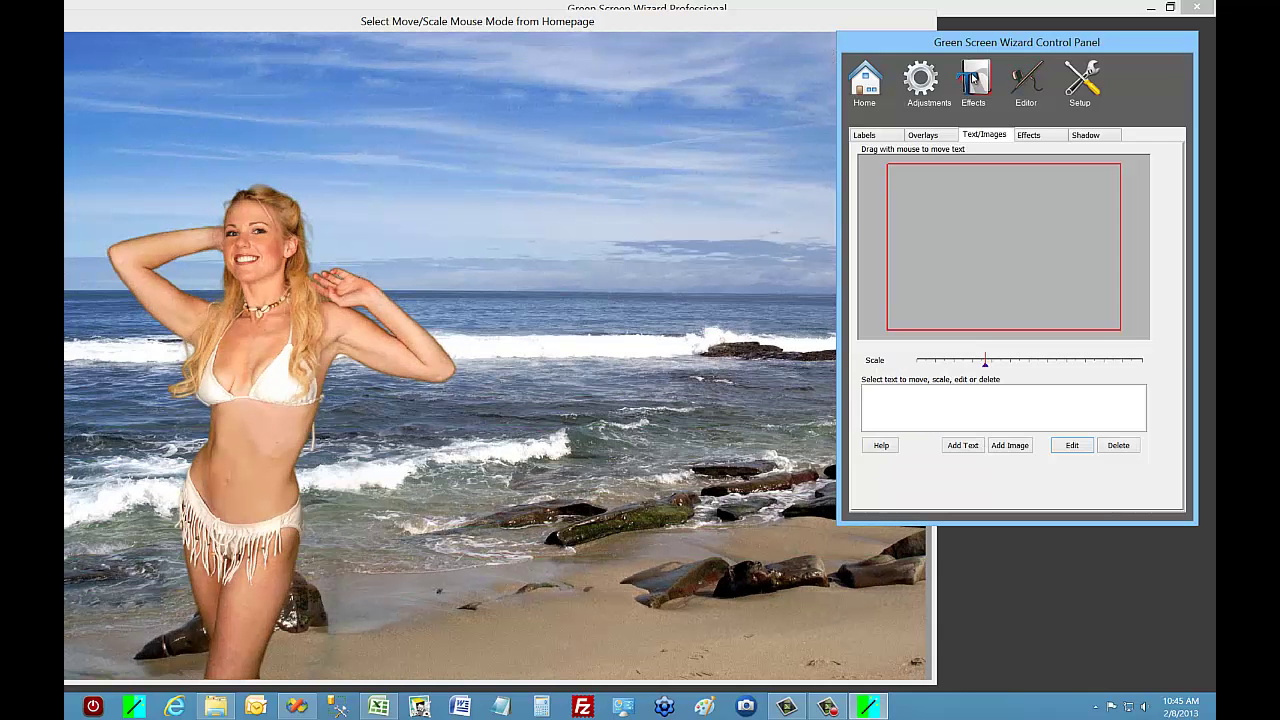
{"action": "left_click", "coordinate": [1021, 450]}
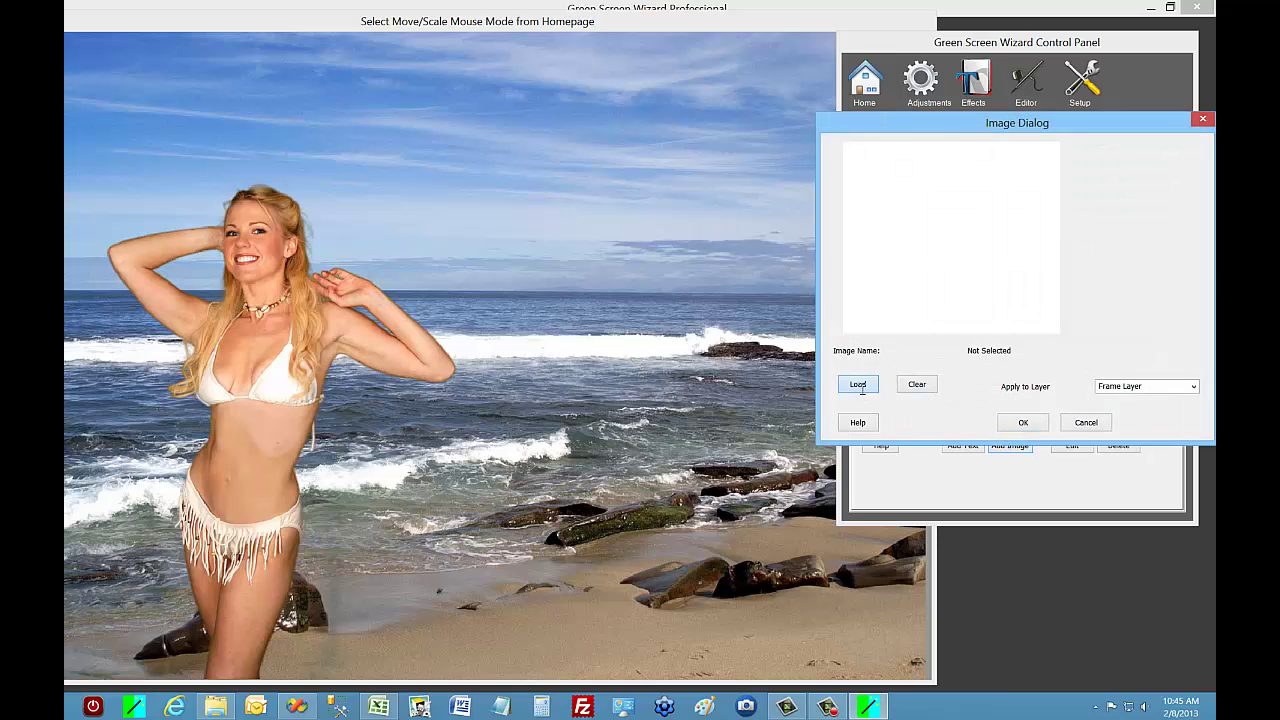
{"action": "left_click", "coordinate": [861, 386]}
{"action": "left_click", "coordinate": [764, 198]}
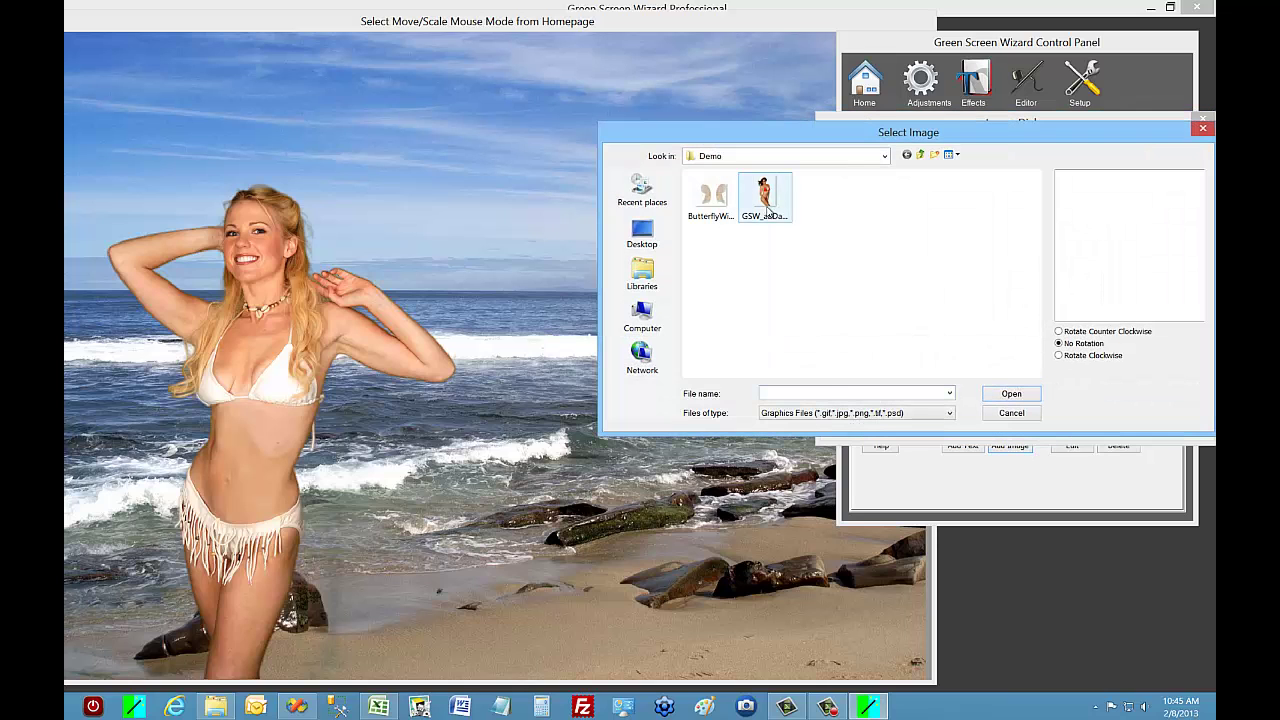
{"action": "left_click", "coordinate": [1011, 393]}
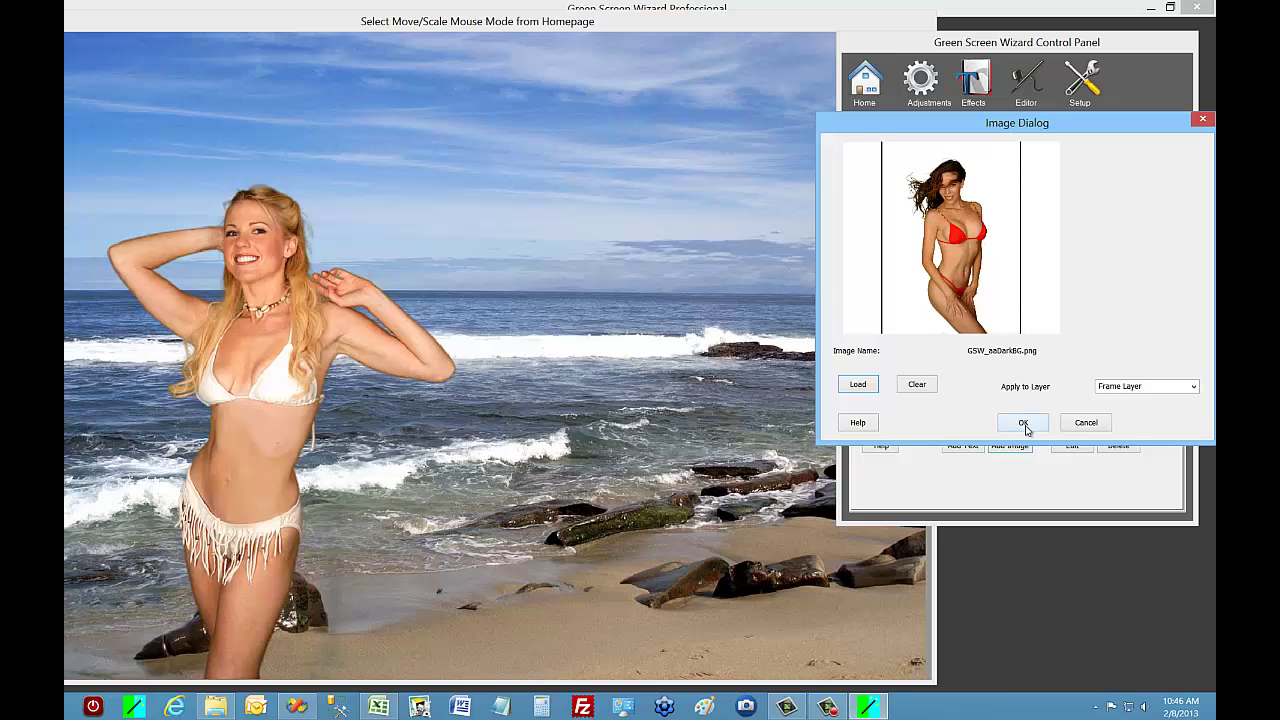
{"action": "left_click", "coordinate": [1024, 424]}
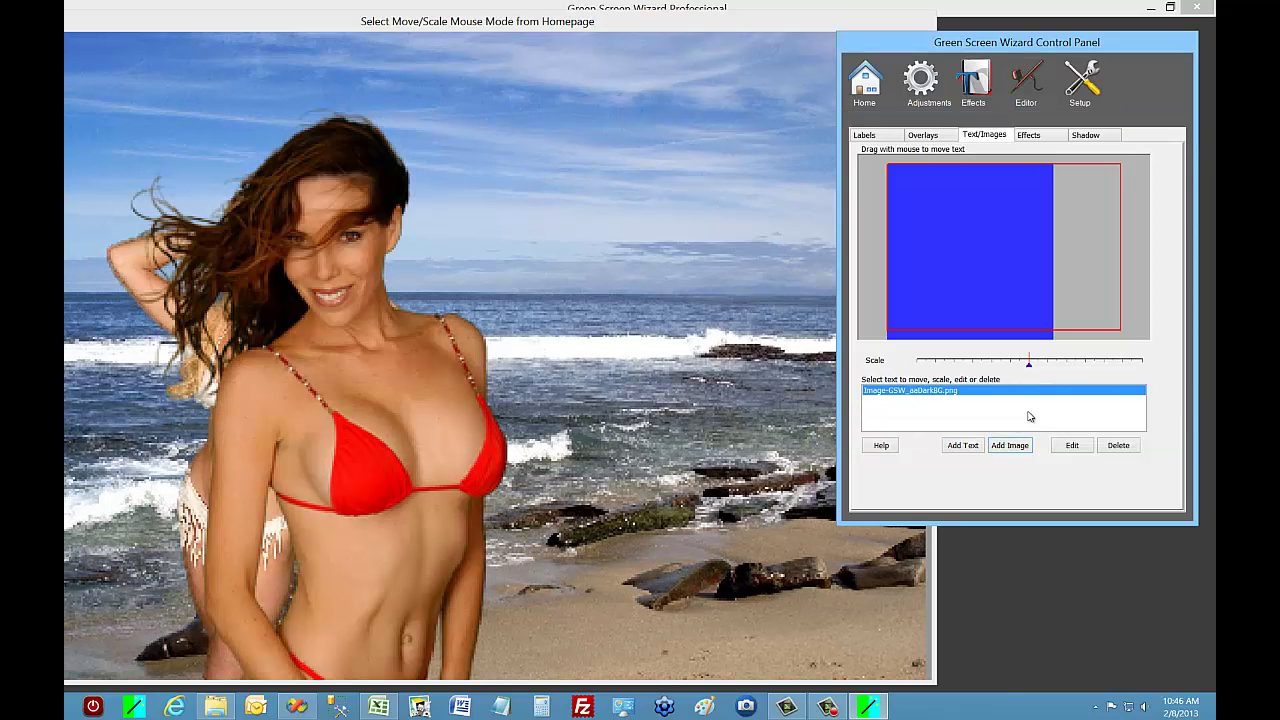
Scale down the added woman in red and place her beside the blonde woman, with her cropped lower edge at the frame bottom.
{"action": "left_click_drag", "start_coordinate": [1026, 364], "coordinate": [979, 364]}
{"action": "left_click_drag", "start_coordinate": [929, 264], "coordinate": [1046, 298]}
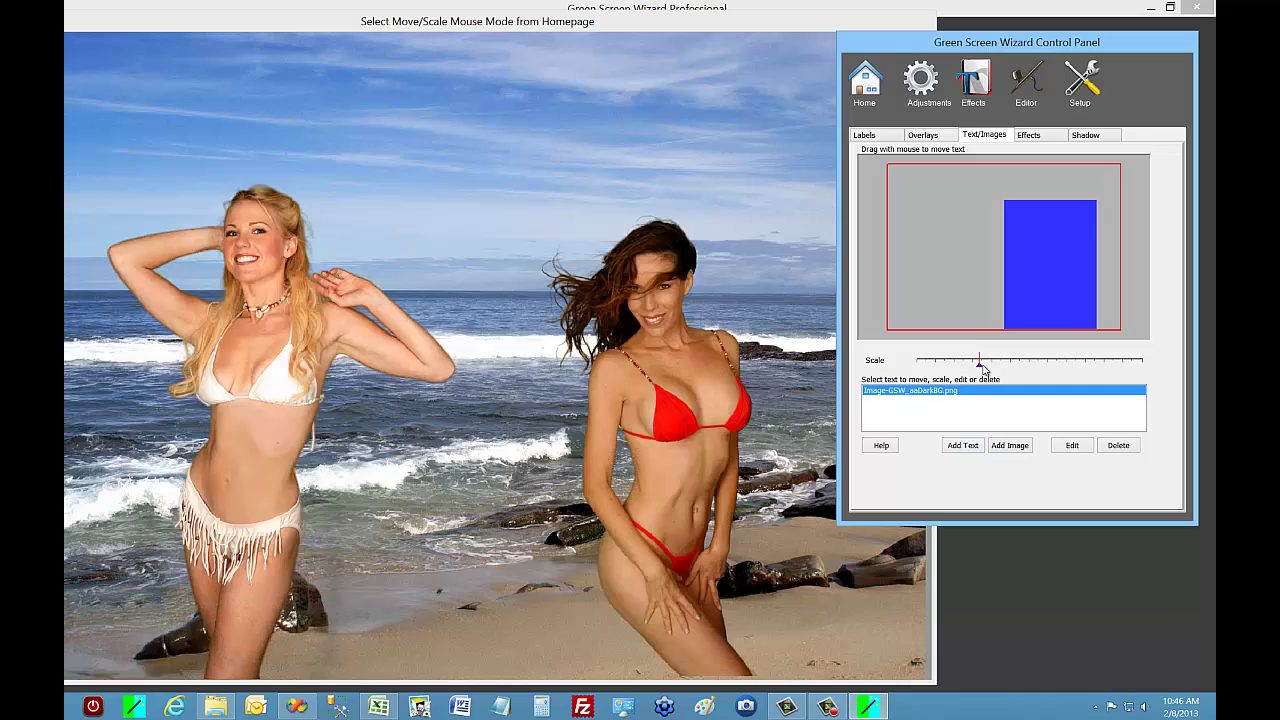
{"action": "left_click_drag", "start_coordinate": [979, 364], "coordinate": [991, 358]}
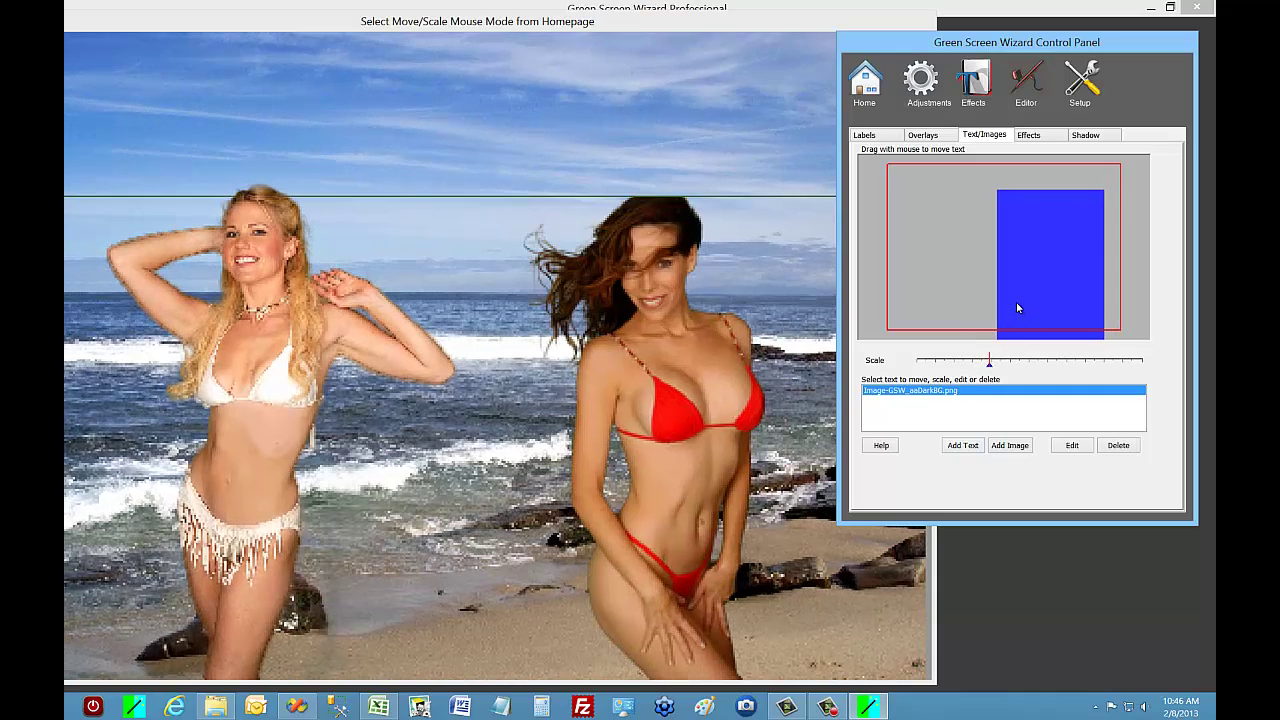
{"action": "left_click_drag", "start_coordinate": [1016, 303], "coordinate": [1013, 294]}
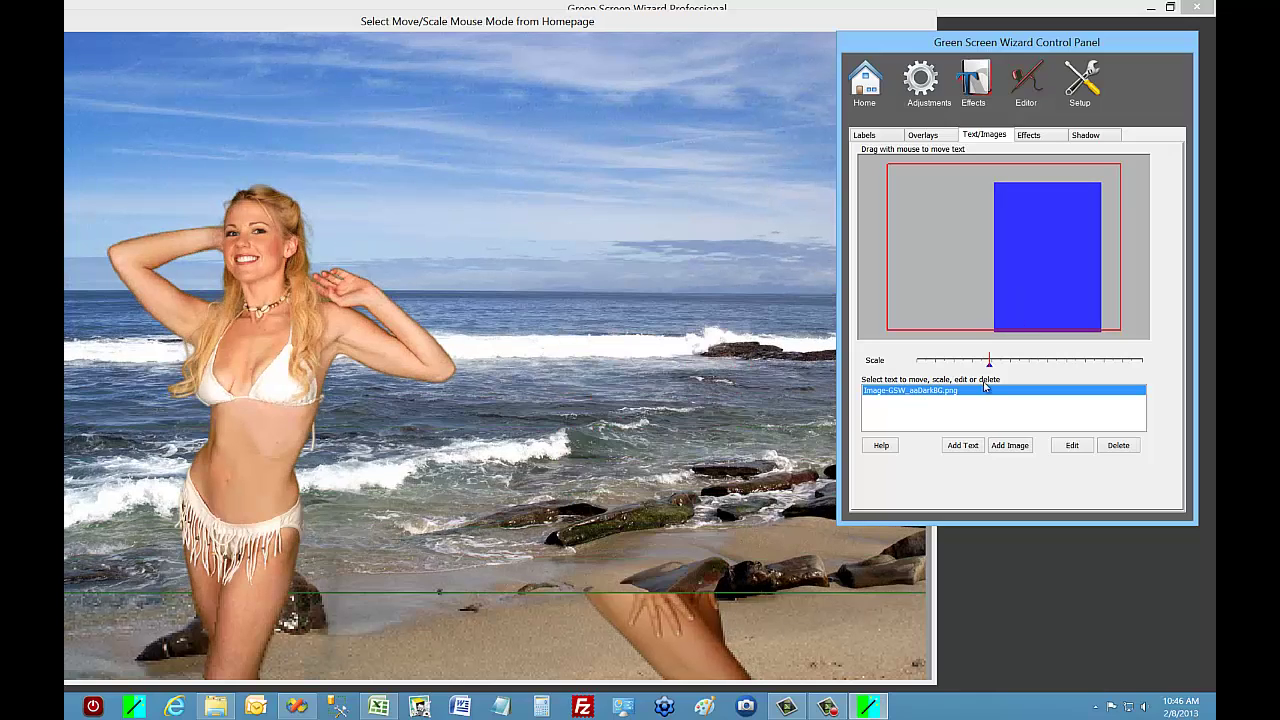
{"action": "left_click_drag", "start_coordinate": [989, 368], "coordinate": [985, 363]}
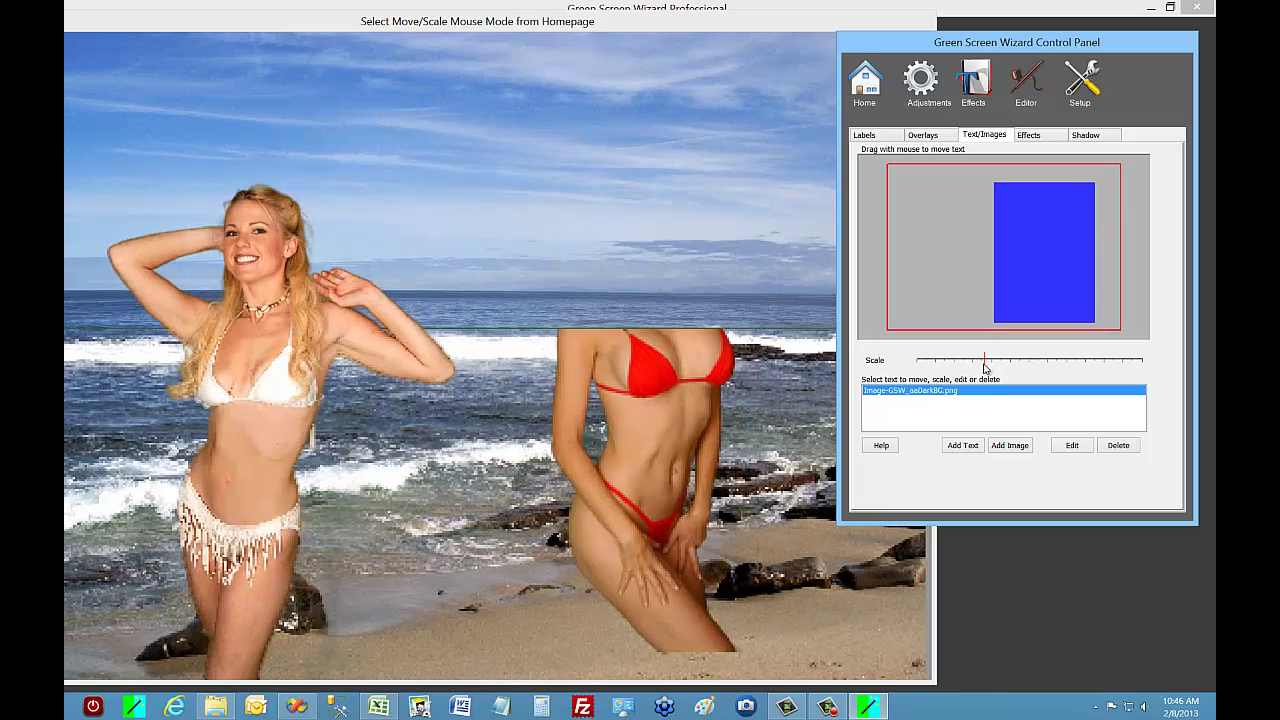
{"action": "left_click_drag", "start_coordinate": [1035, 310], "coordinate": [1034, 316]}
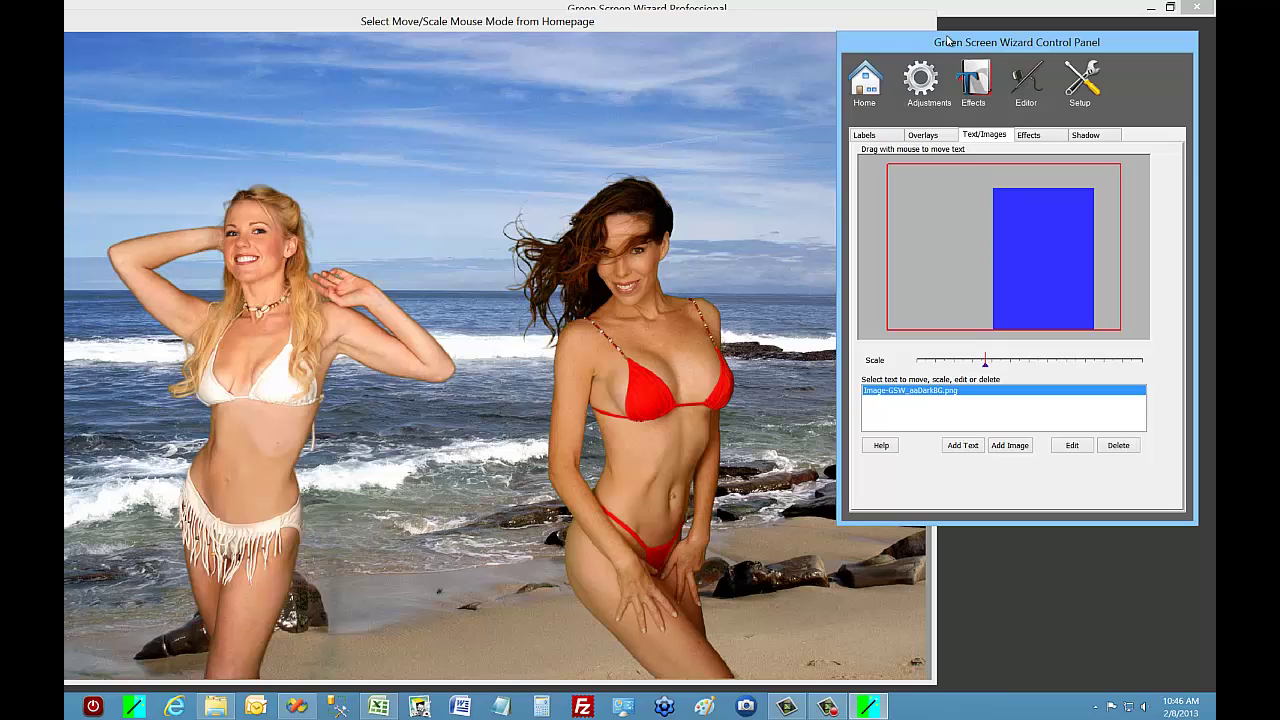
Set the output size to 5x7 200 Vert and delete the added GSW_aaDarkBG.png image from the composite.
{"action": "mouse_move", "coordinate": [946, 42]}
{"action": "left_mouse_down"}
{"action": "mouse_move", "coordinate": [1048, 42]}
{"action": "mouse_move", "coordinate": [938, 55]}
{"action": "left_mouse_up"}
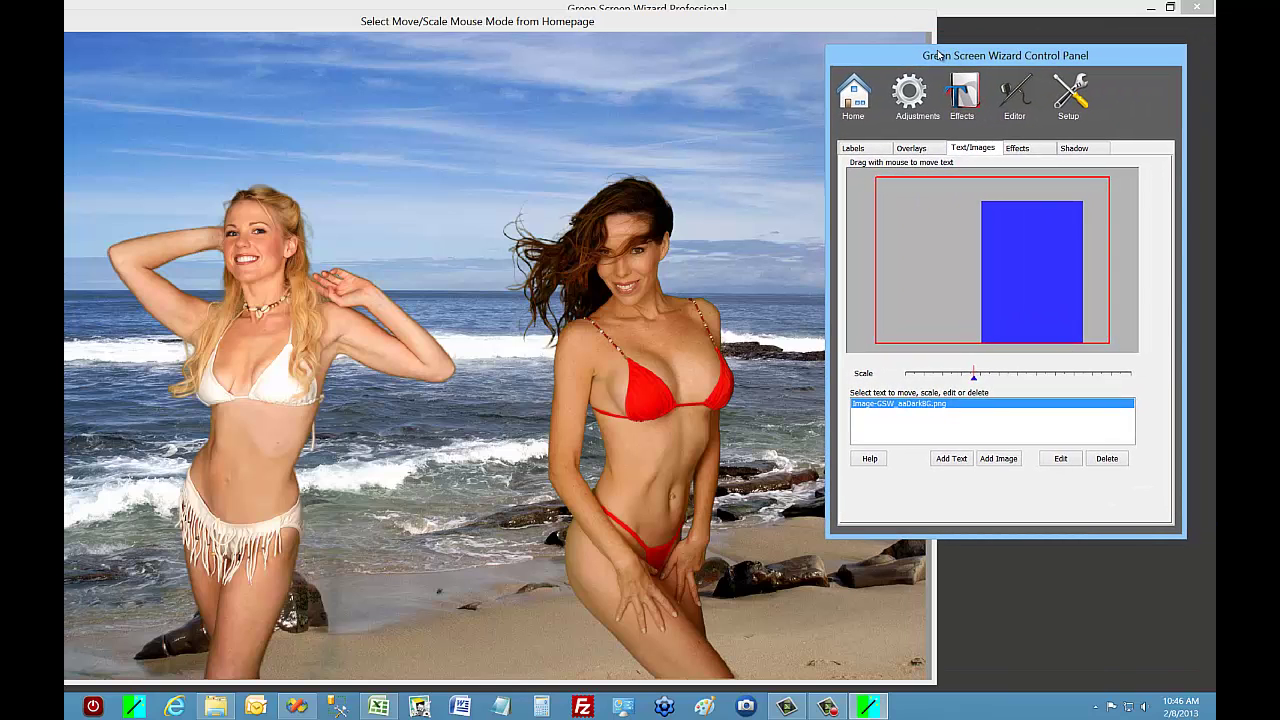
{"action": "left_click_drag", "start_coordinate": [938, 55], "coordinate": [957, 54]}
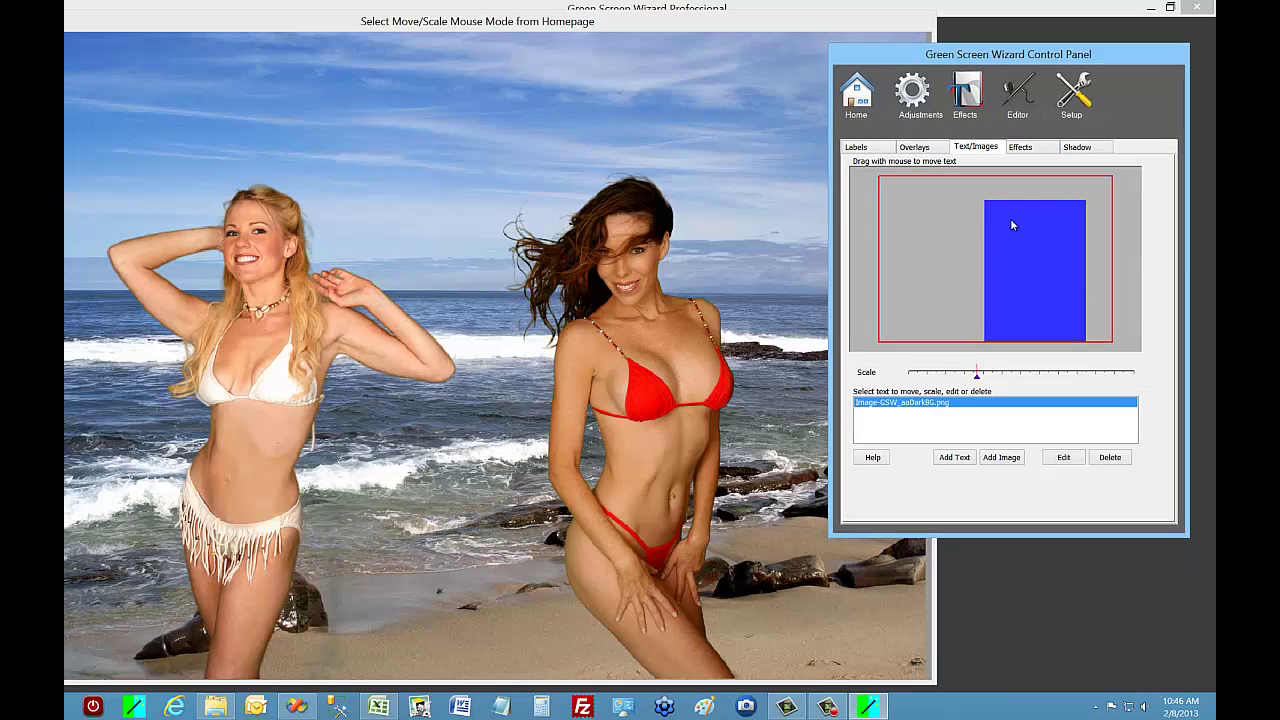
{"action": "left_click", "coordinate": [858, 100]}
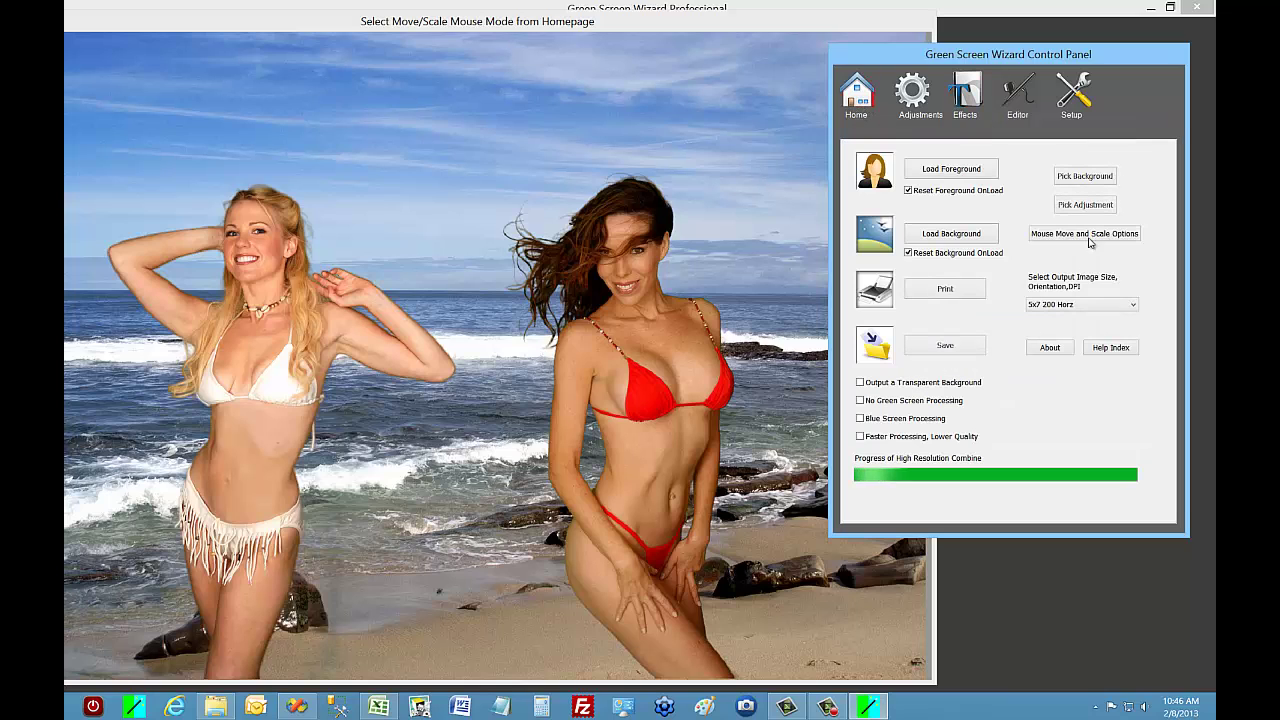
{"action": "left_click", "coordinate": [1105, 304]}
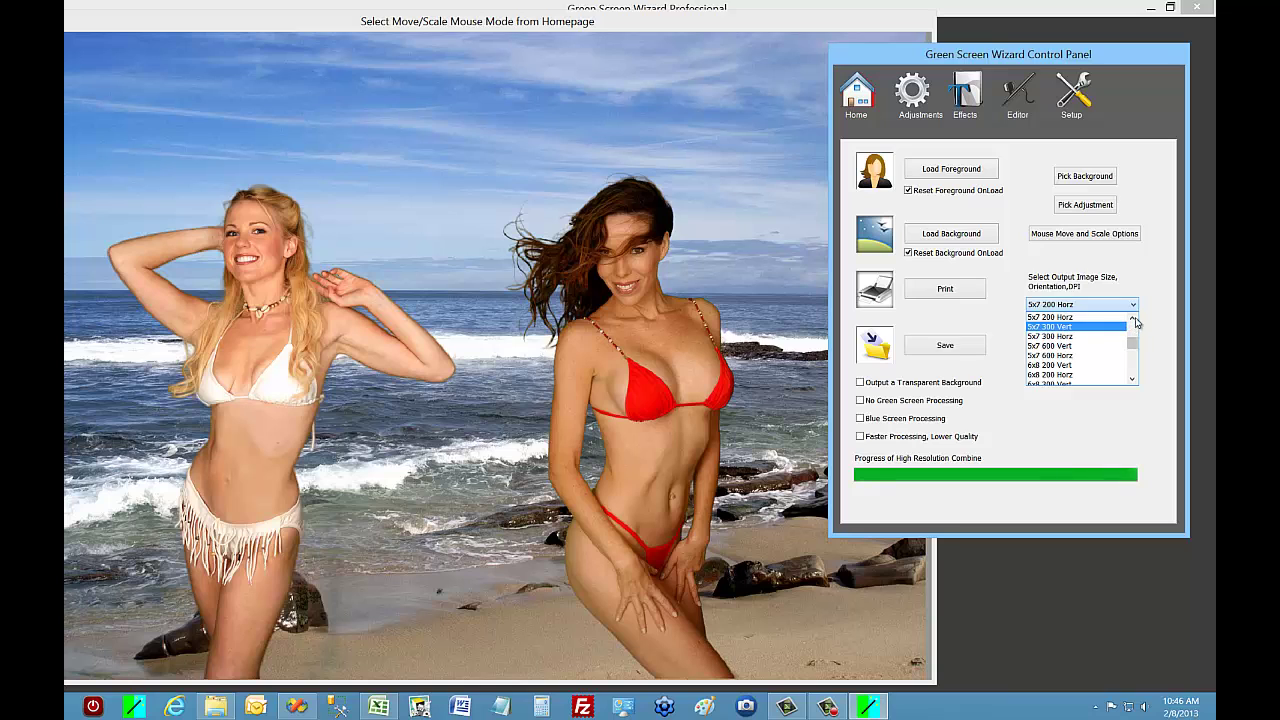
{"action": "scroll", "coordinate": [1105, 325], "scroll_direction": "up", "scroll_amount": 2}
{"action": "left_click", "coordinate": [1105, 321]}
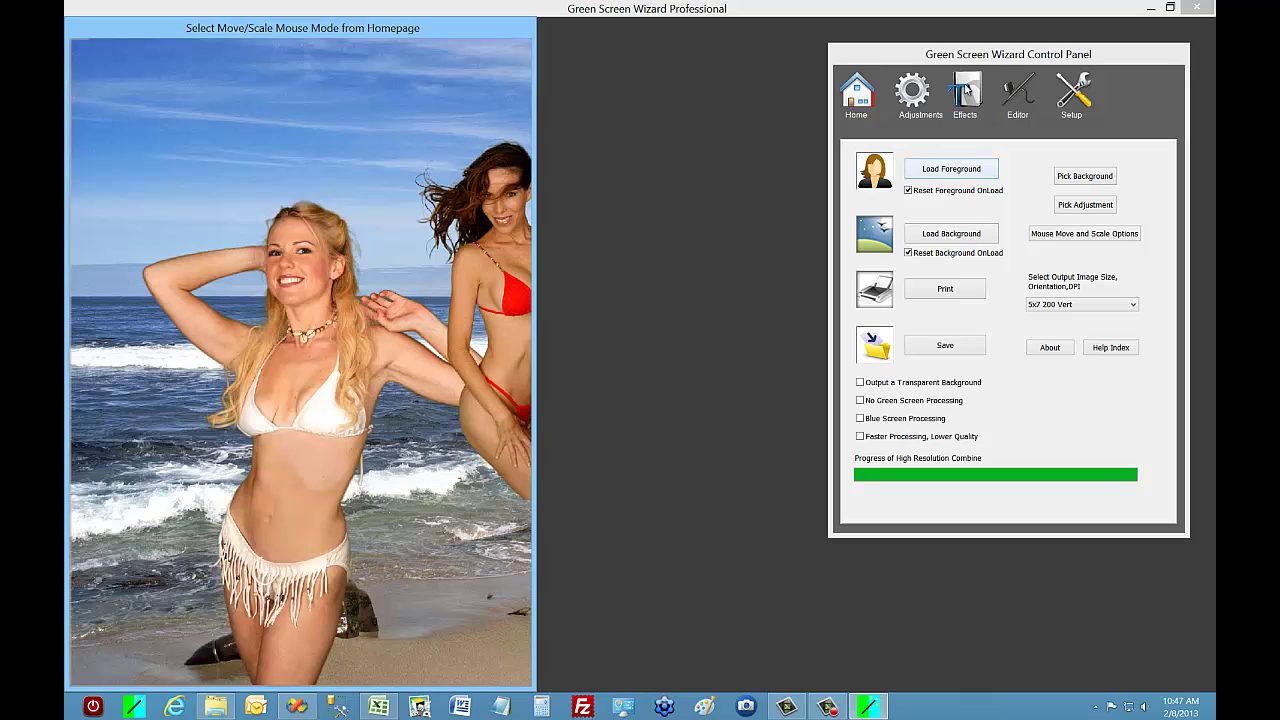
{"action": "left_click", "coordinate": [966, 90]}
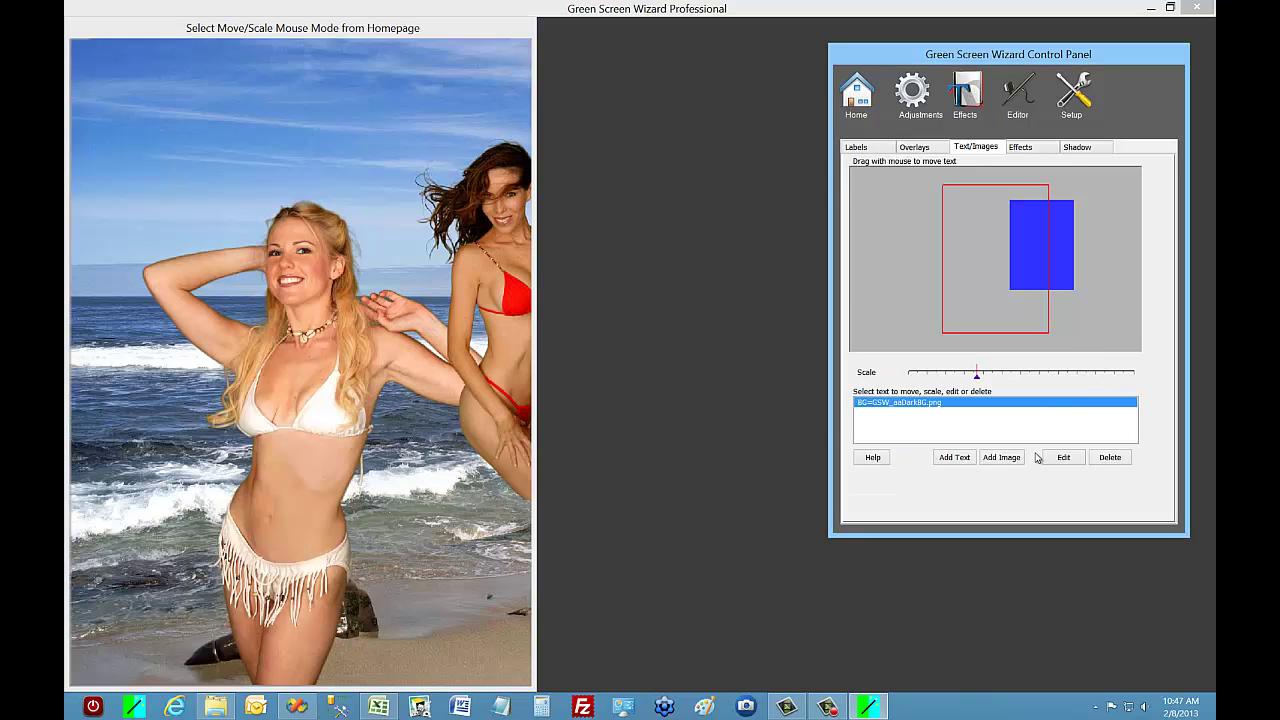
{"action": "left_click", "coordinate": [1110, 457]}
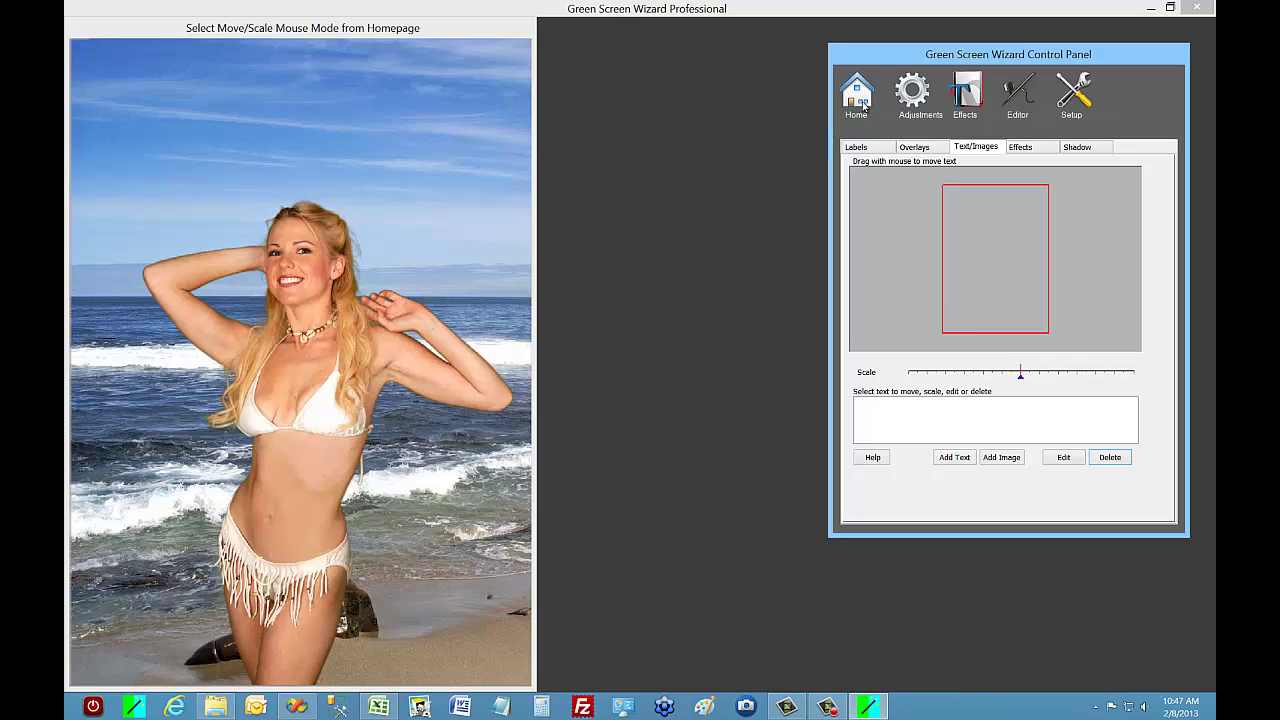
Try the Black and White effect on the foreground and background, and restore both to Normal Color.
{"action": "left_click", "coordinate": [1028, 152]}
{"action": "left_click", "coordinate": [935, 221]}
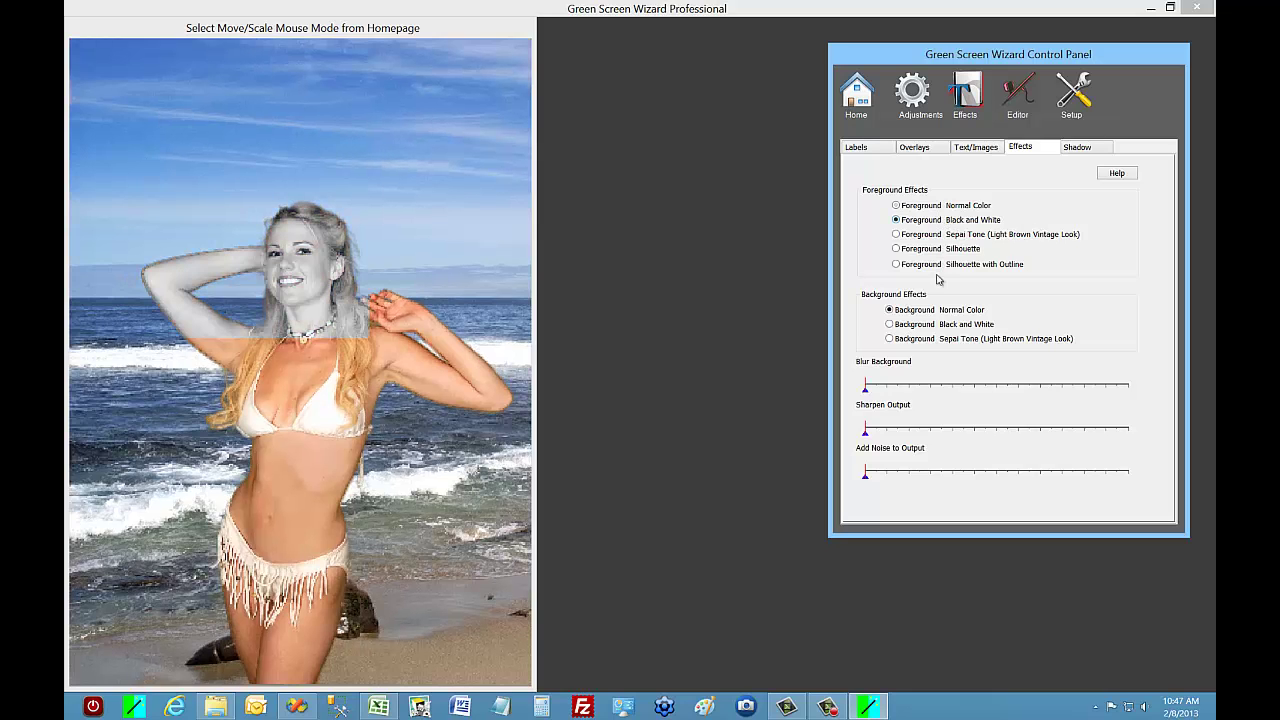
{"action": "left_click", "coordinate": [924, 325]}
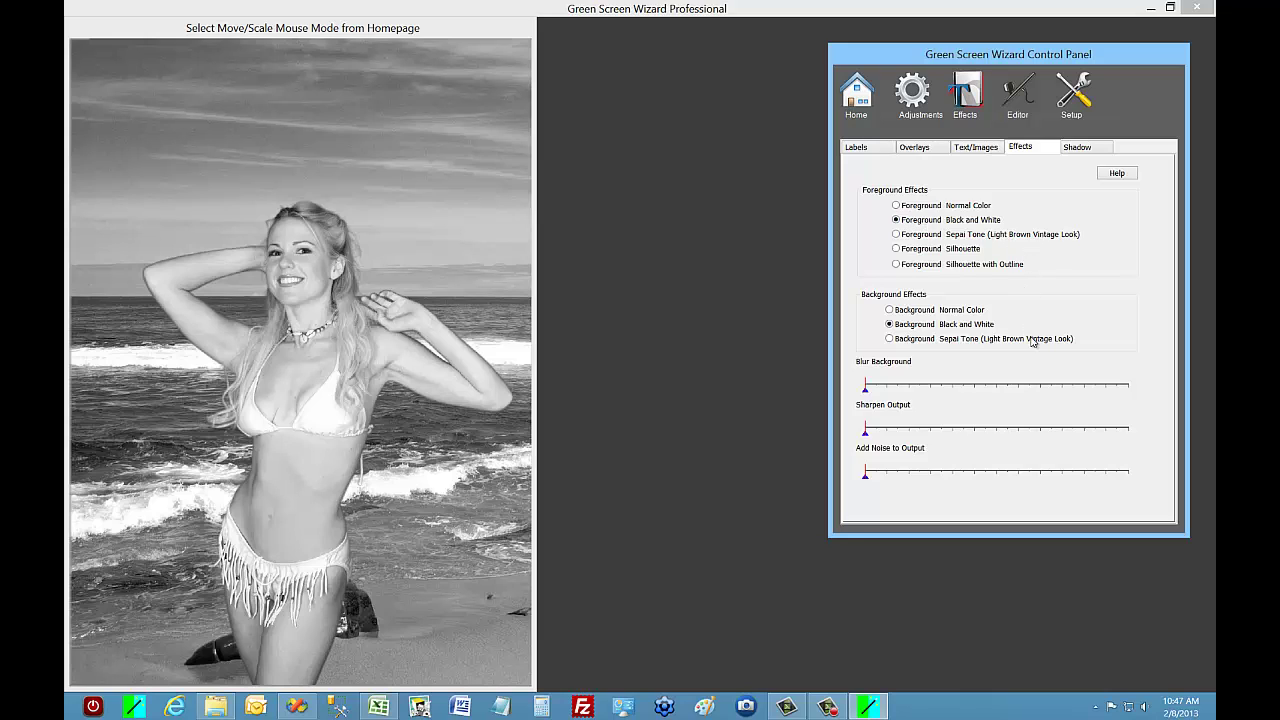
{"action": "left_click", "coordinate": [896, 205]}
{"action": "left_click", "coordinate": [889, 309]}
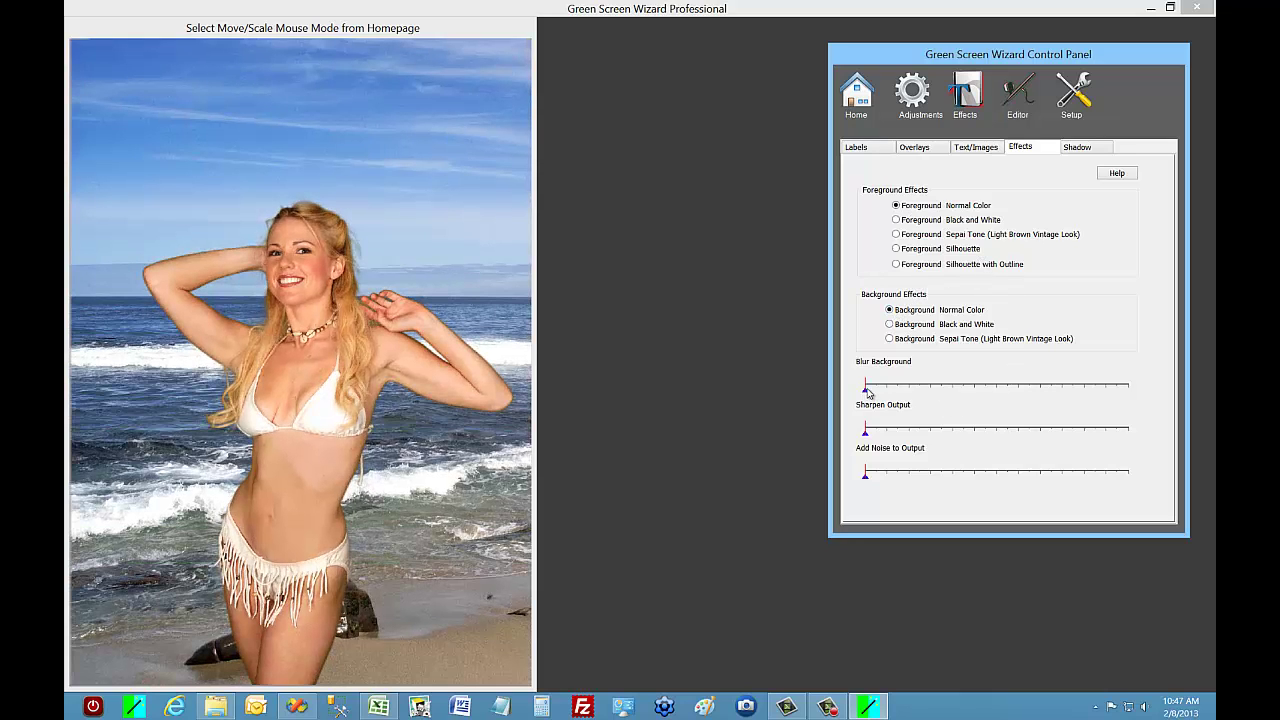
Blur the seascape background slightly and add noise to the output at about half strength.
{"action": "left_click_drag", "start_coordinate": [868, 392], "coordinate": [903, 390]}
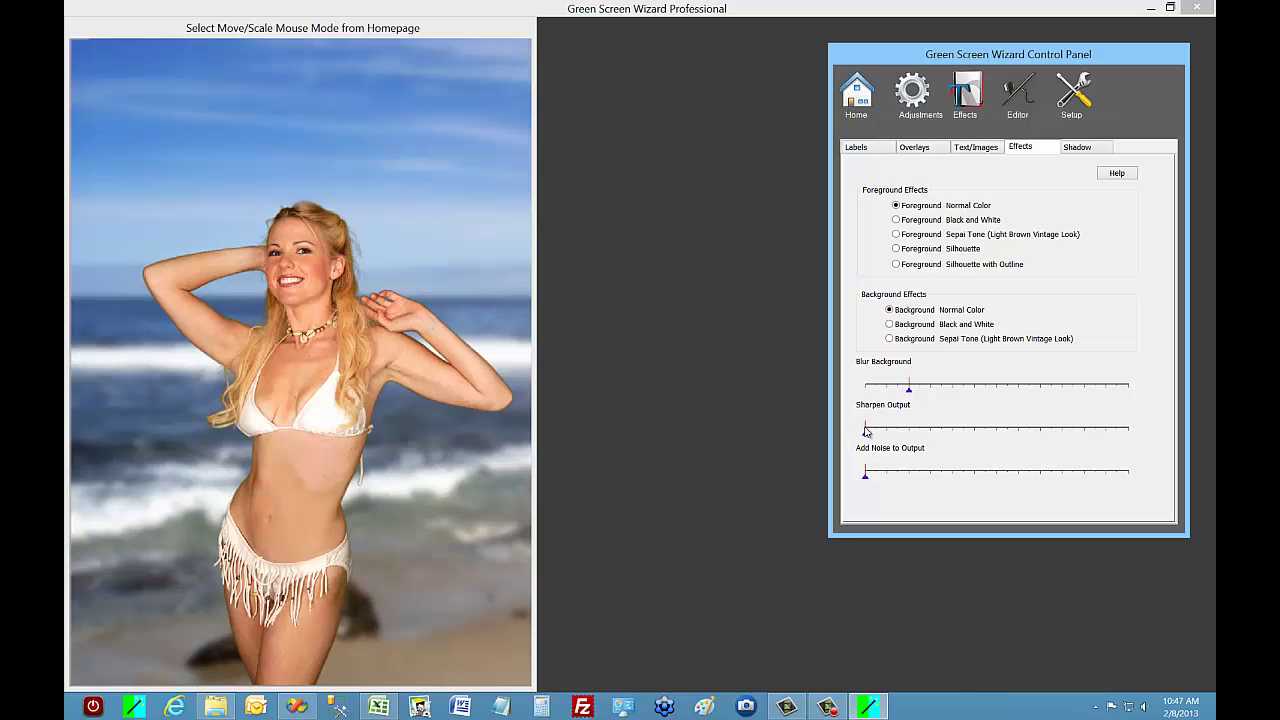
{"action": "mouse_move", "coordinate": [866, 433]}
{"action": "left_mouse_down"}
{"action": "mouse_move", "coordinate": [916, 432]}
{"action": "mouse_move", "coordinate": [865, 432]}
{"action": "left_mouse_up"}
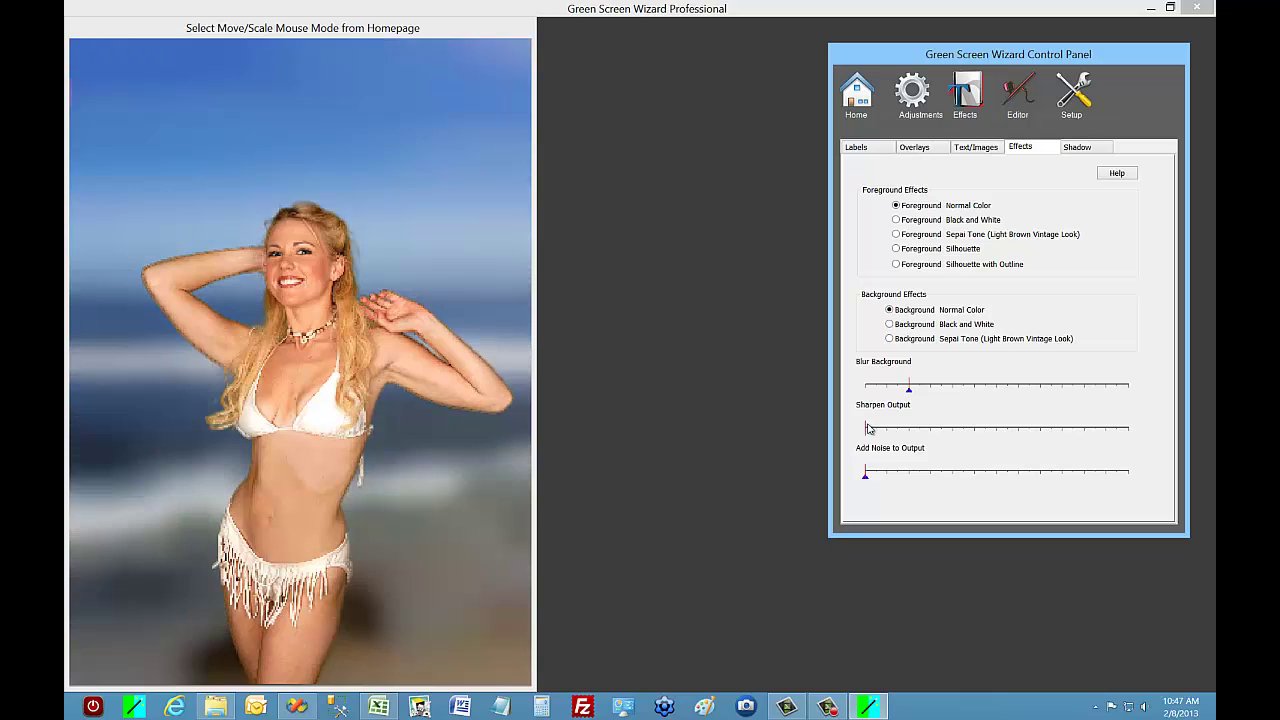
{"action": "left_click_drag", "start_coordinate": [869, 478], "coordinate": [1008, 471]}
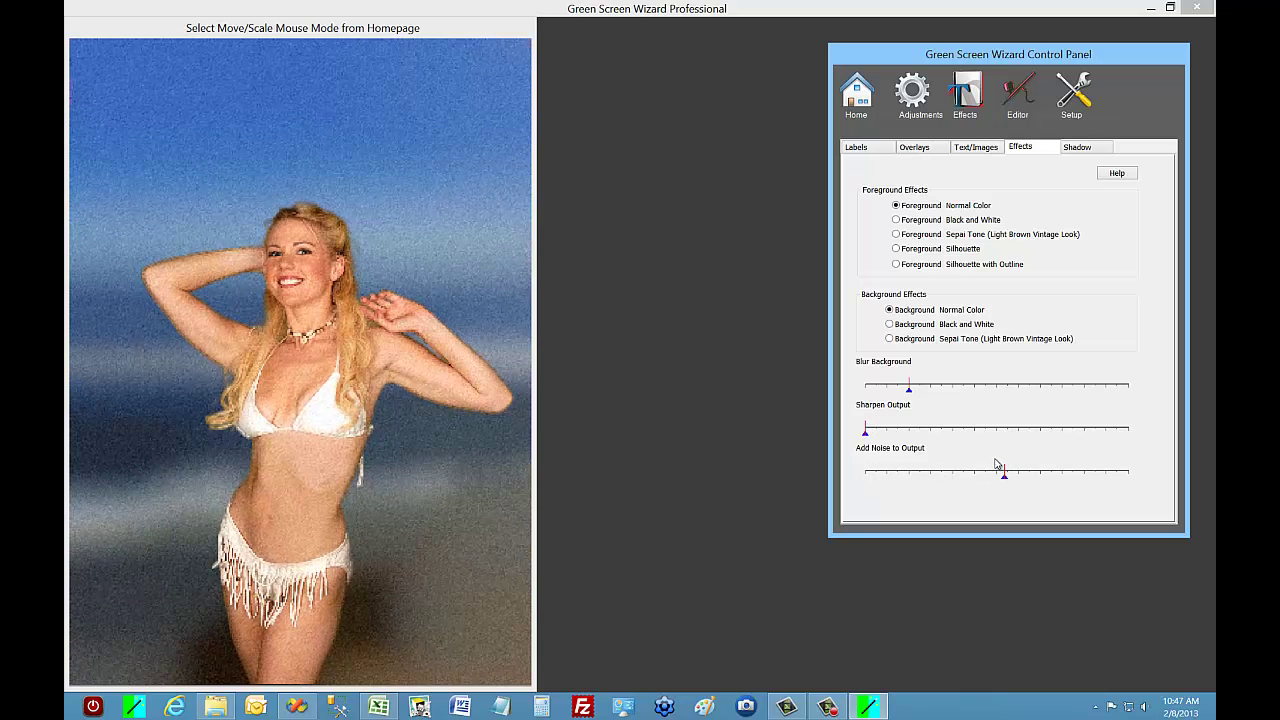
Set the background effect to Black and White, try Sepai Tone on the foreground, and switch the foreground to Black and White.
{"action": "left_click", "coordinate": [912, 325]}
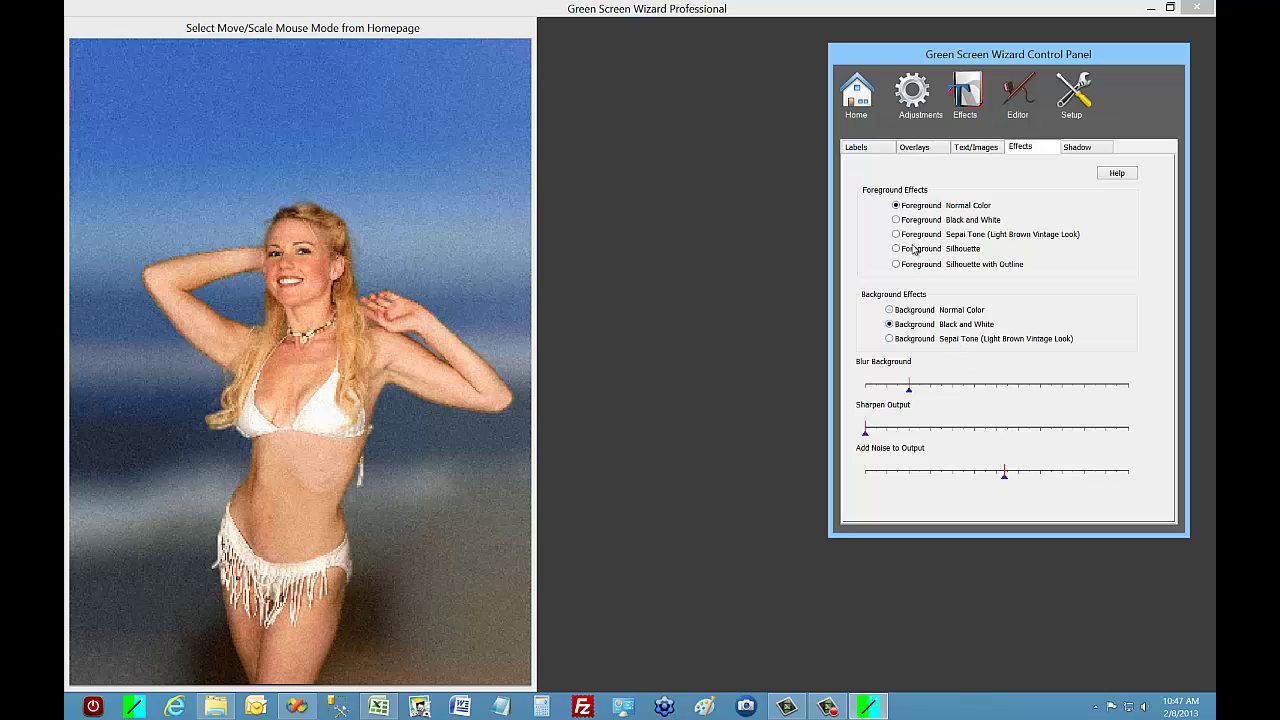
{"action": "left_click", "coordinate": [909, 236]}
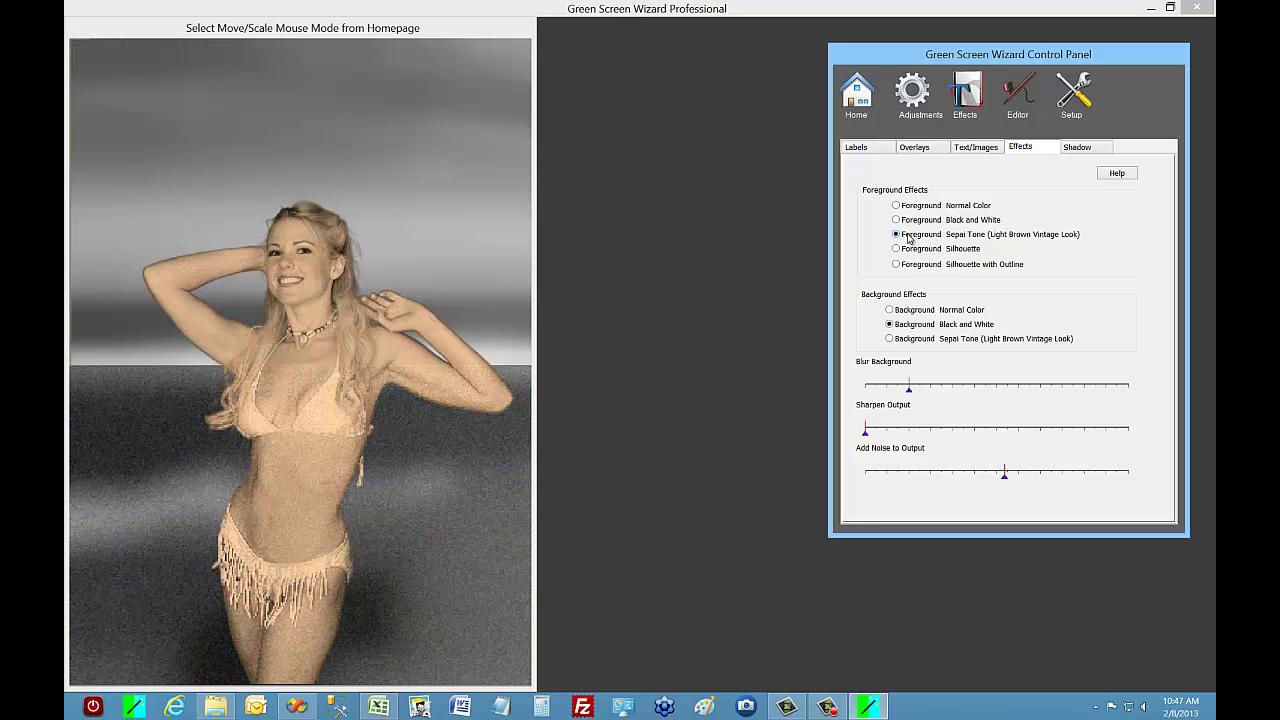
{"action": "left_click", "coordinate": [911, 224]}
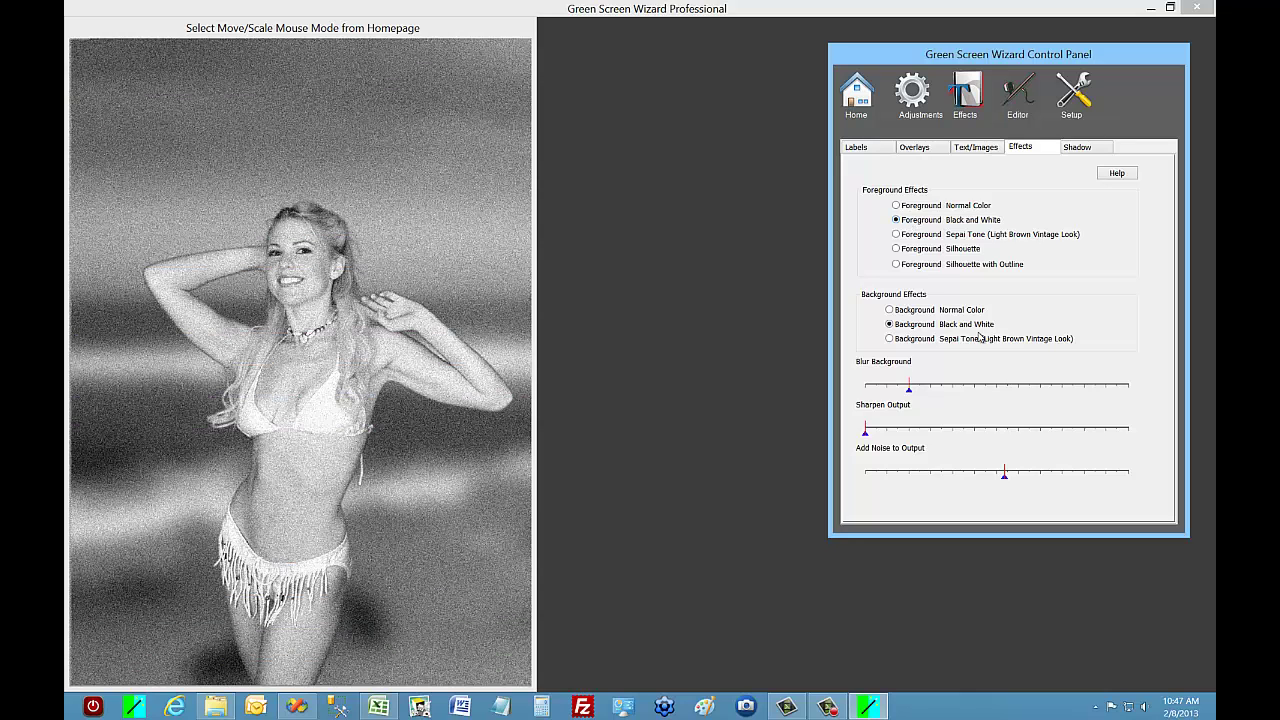
Remove all noise from the output and set the foreground effect to Sepai Tone (Light Brown Vintage Look).
{"action": "left_click_drag", "start_coordinate": [1005, 476], "coordinate": [974, 480]}
{"action": "left_click_drag", "start_coordinate": [978, 480], "coordinate": [867, 480]}
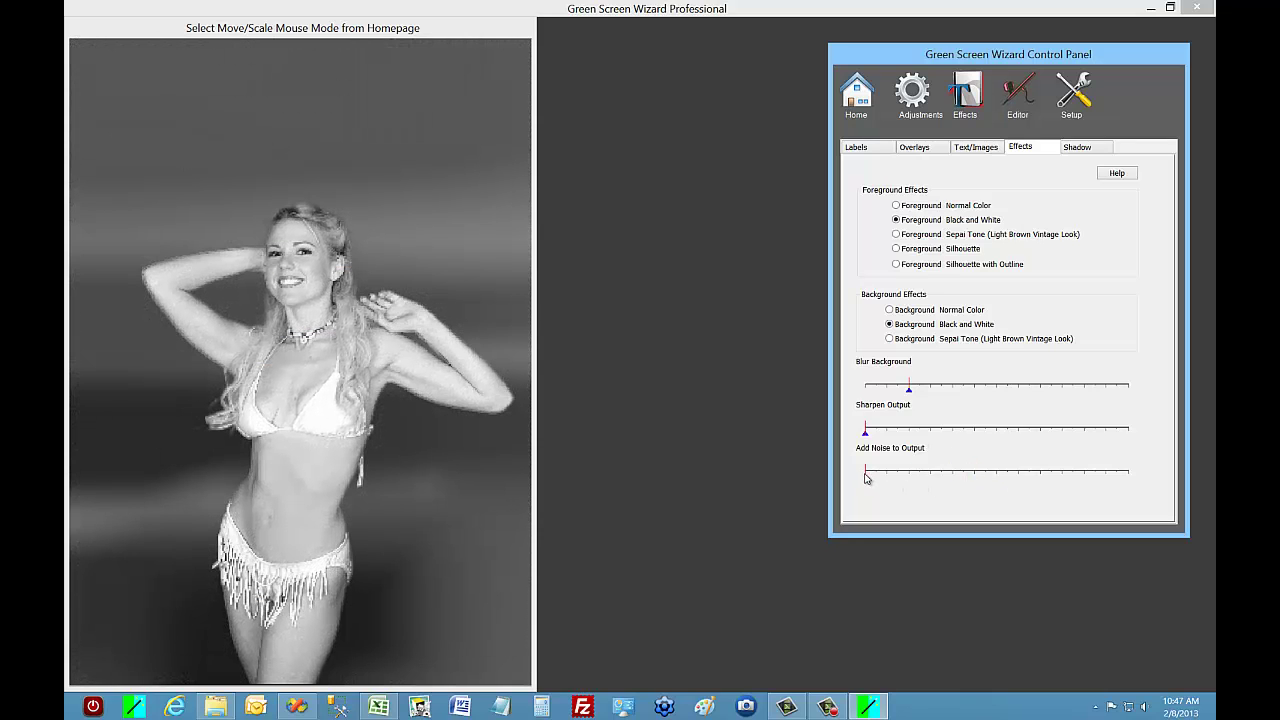
{"action": "left_click", "coordinate": [909, 388]}
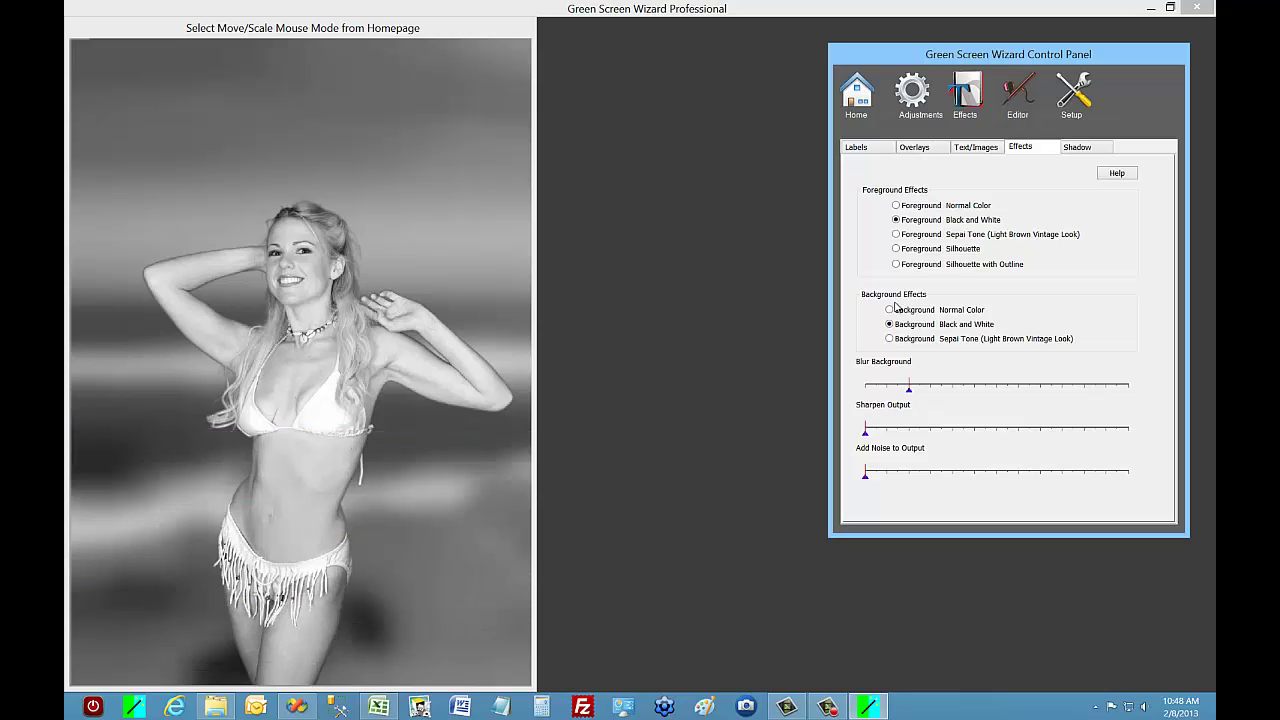
{"action": "left_click", "coordinate": [900, 235]}
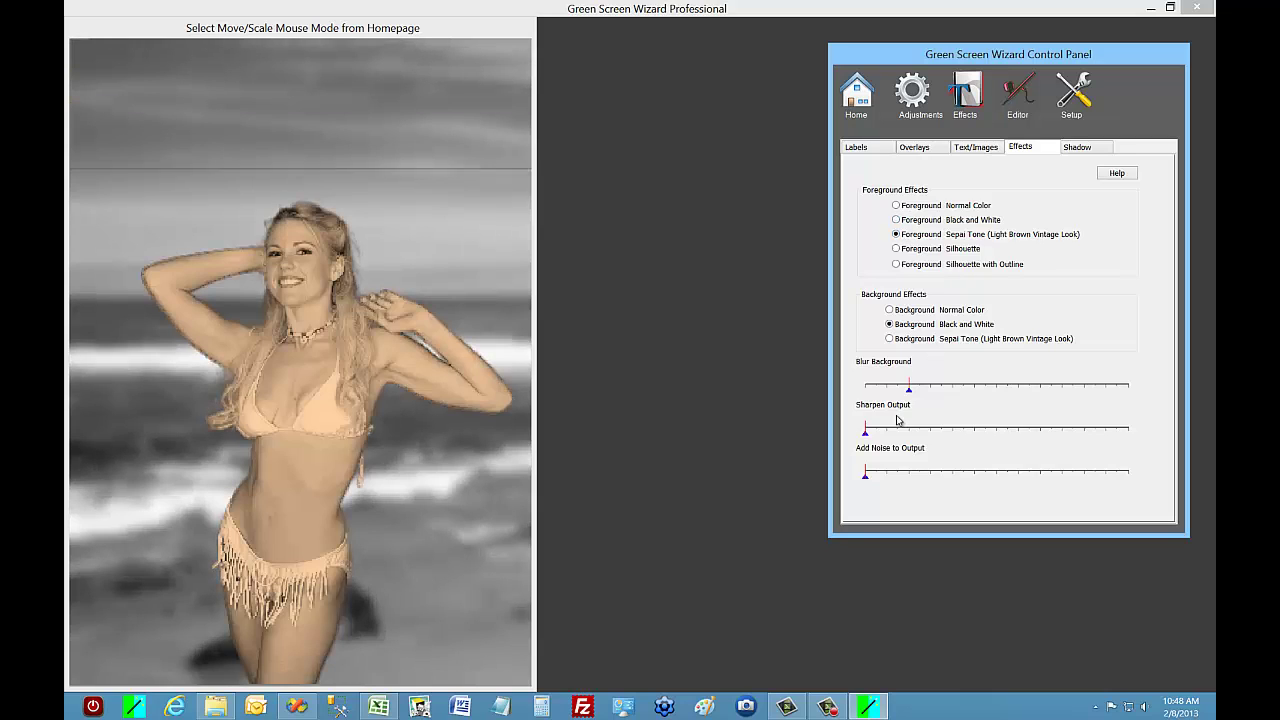
Load the green screen photo pink.jpg from the GSWDemoFiles folder as the foreground.
{"action": "left_click", "coordinate": [852, 108]}
{"action": "left_click", "coordinate": [948, 172]}
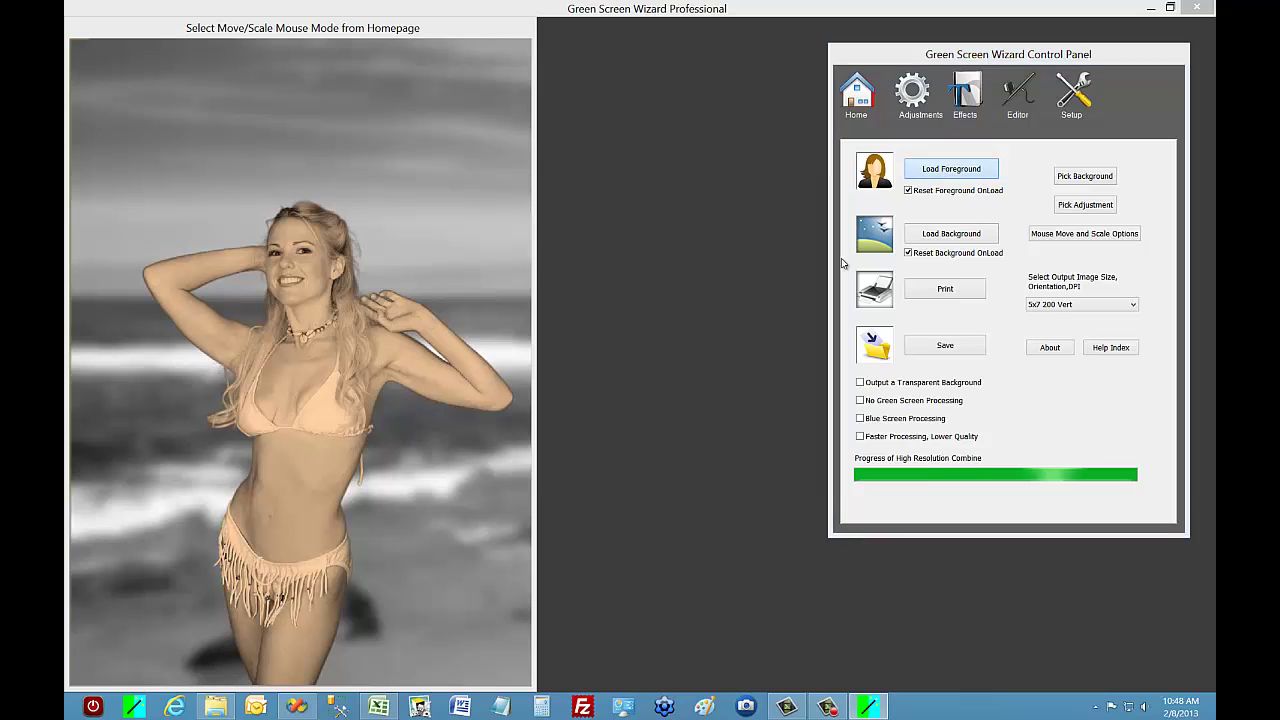
{"action": "left_click_drag", "start_coordinate": [768, 324], "coordinate": [768, 416]}
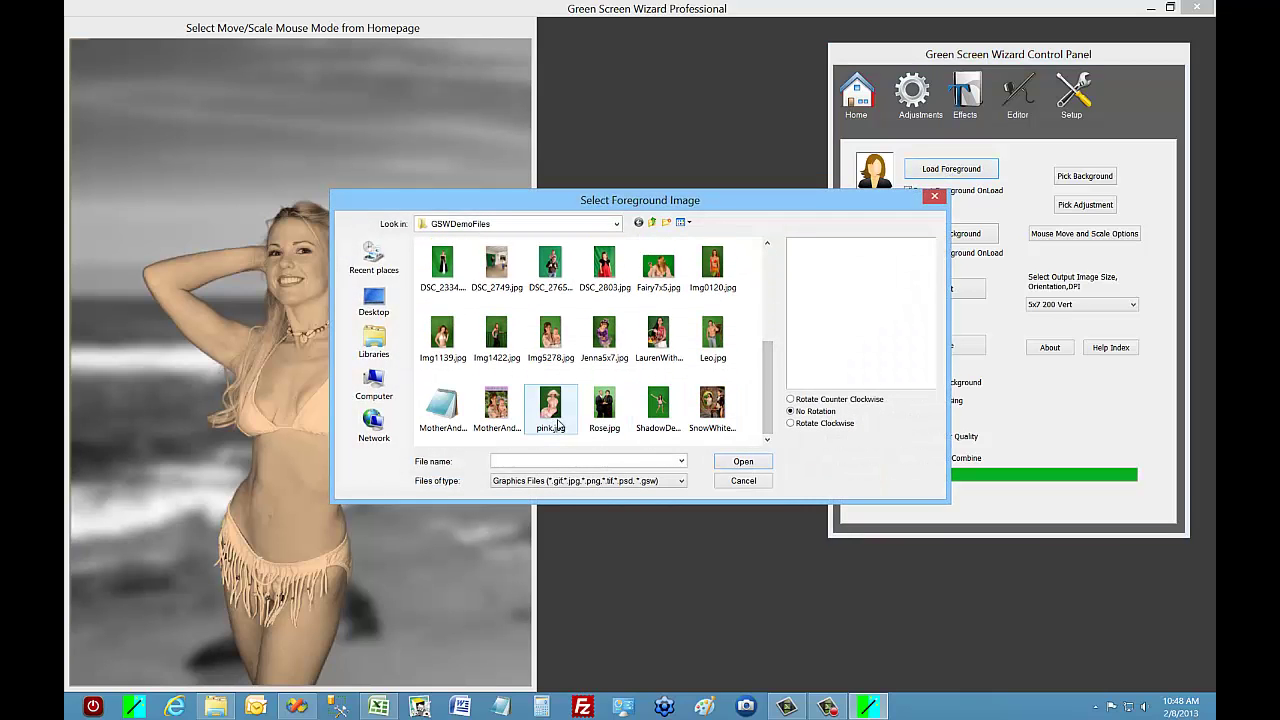
{"action": "left_click", "coordinate": [553, 425]}
{"action": "left_click", "coordinate": [752, 463]}
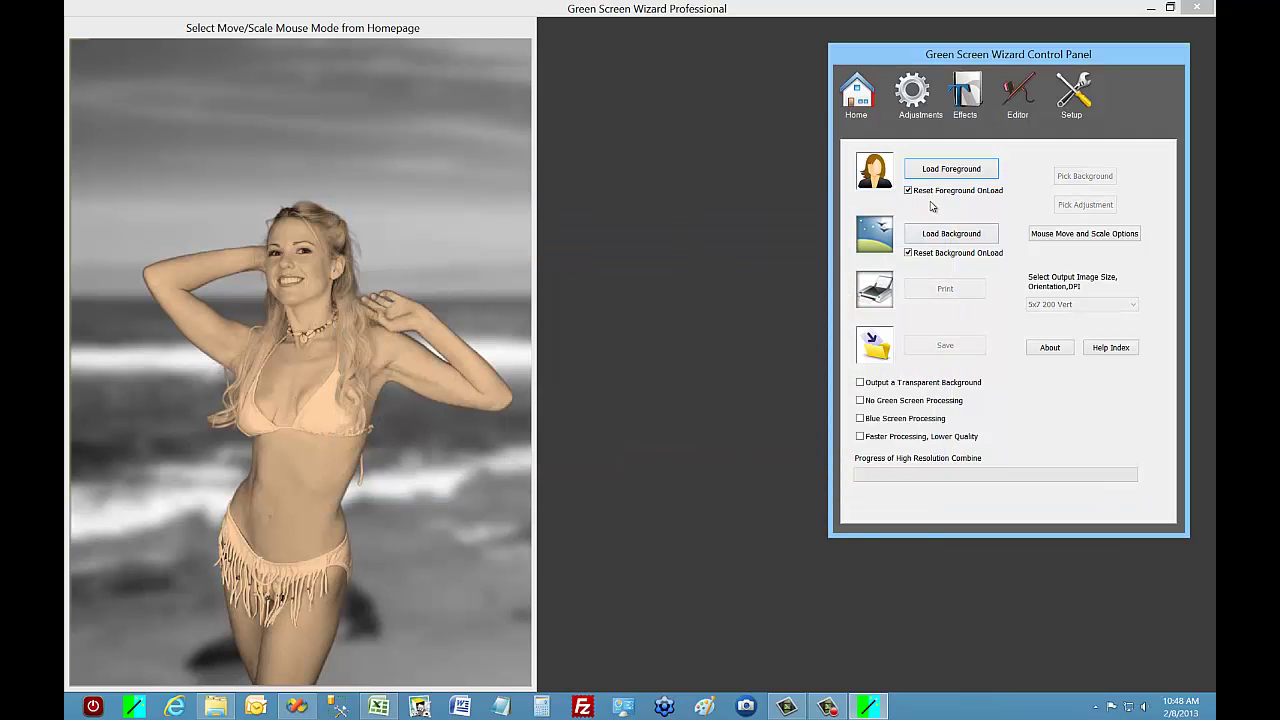
Load the CanadaGarder image from the Backgrounds folder as the background.
{"action": "left_click", "coordinate": [965, 234]}
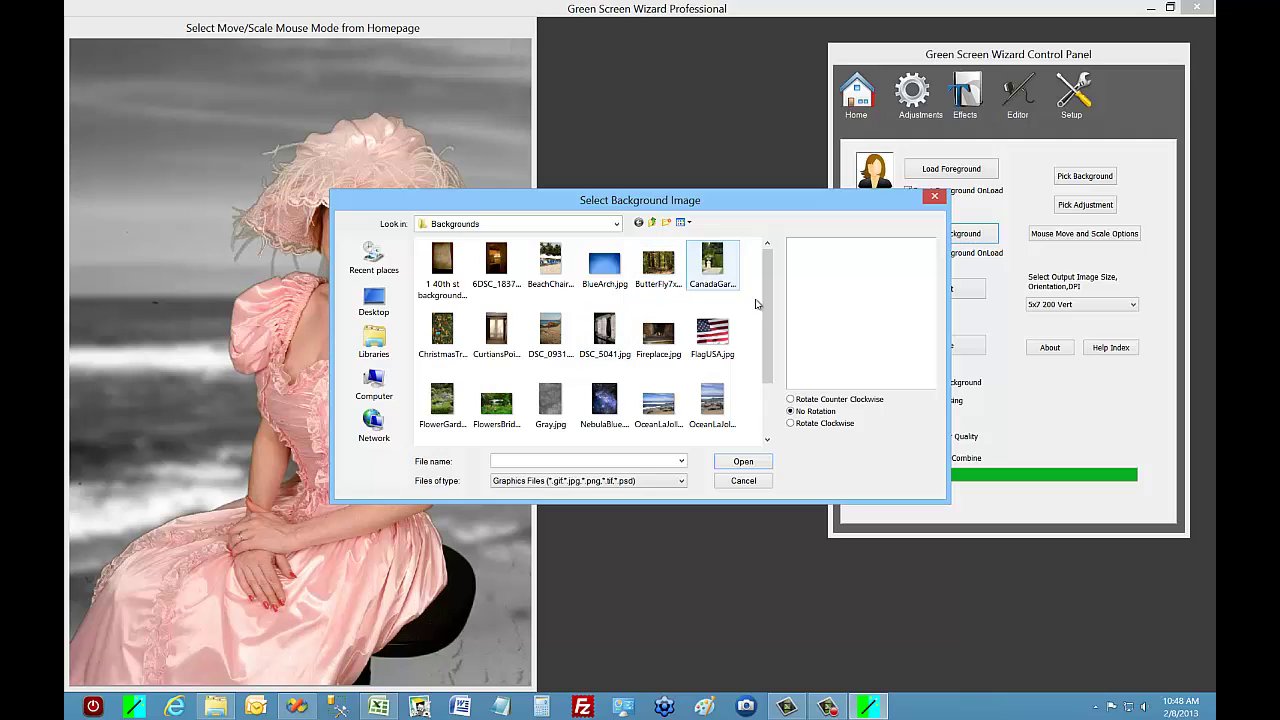
{"action": "left_click", "coordinate": [712, 266]}
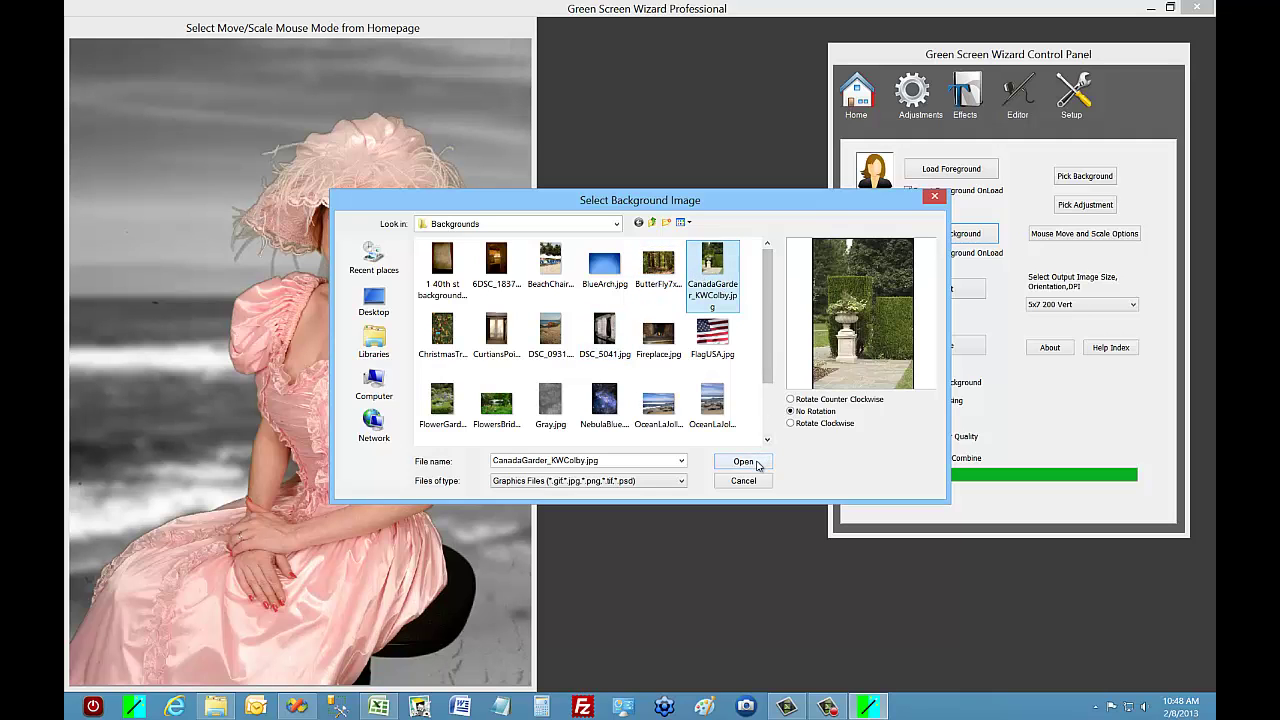
{"action": "left_click", "coordinate": [745, 462]}
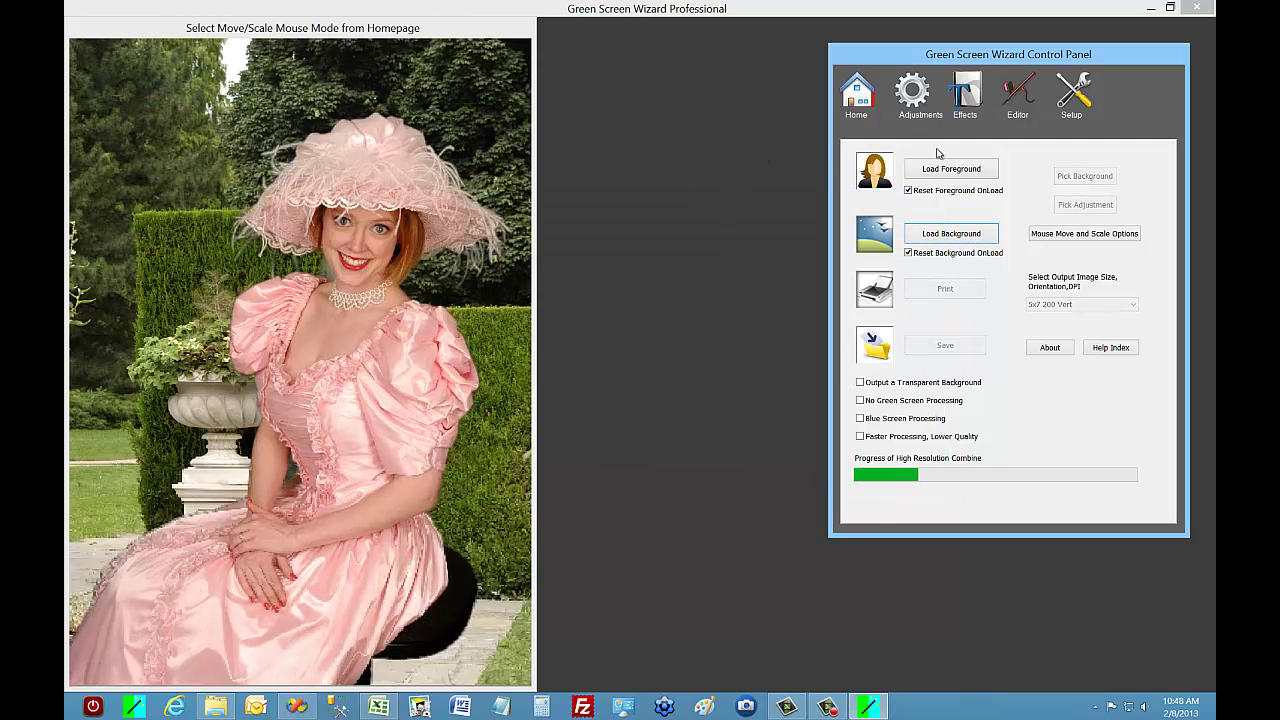
Set both the foreground and background effects to Sepai Tone (Light Brown Vintage Look).
{"action": "left_click", "coordinate": [965, 97]}
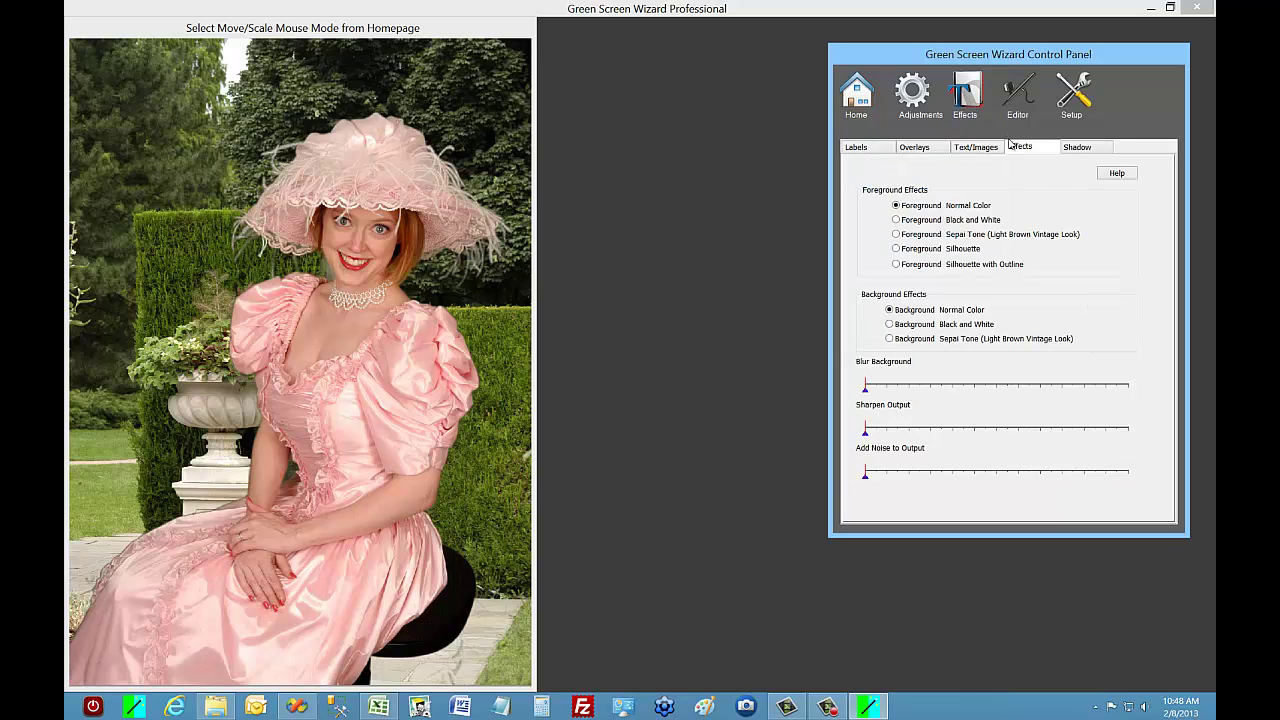
{"action": "left_click", "coordinate": [930, 324]}
{"action": "left_click", "coordinate": [945, 339]}
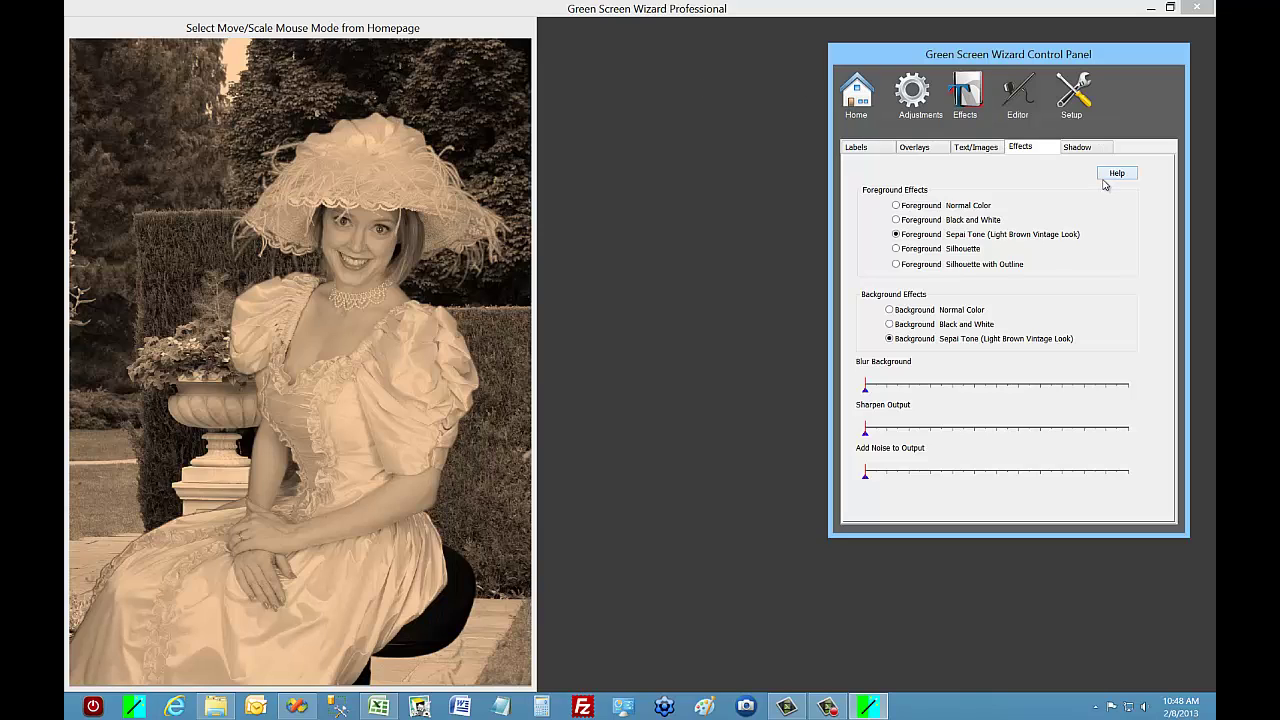
Load the surfer photo aDSC_3817.jpg from the GSWDemoFiles folder as the foreground.
{"action": "left_click", "coordinate": [857, 100]}
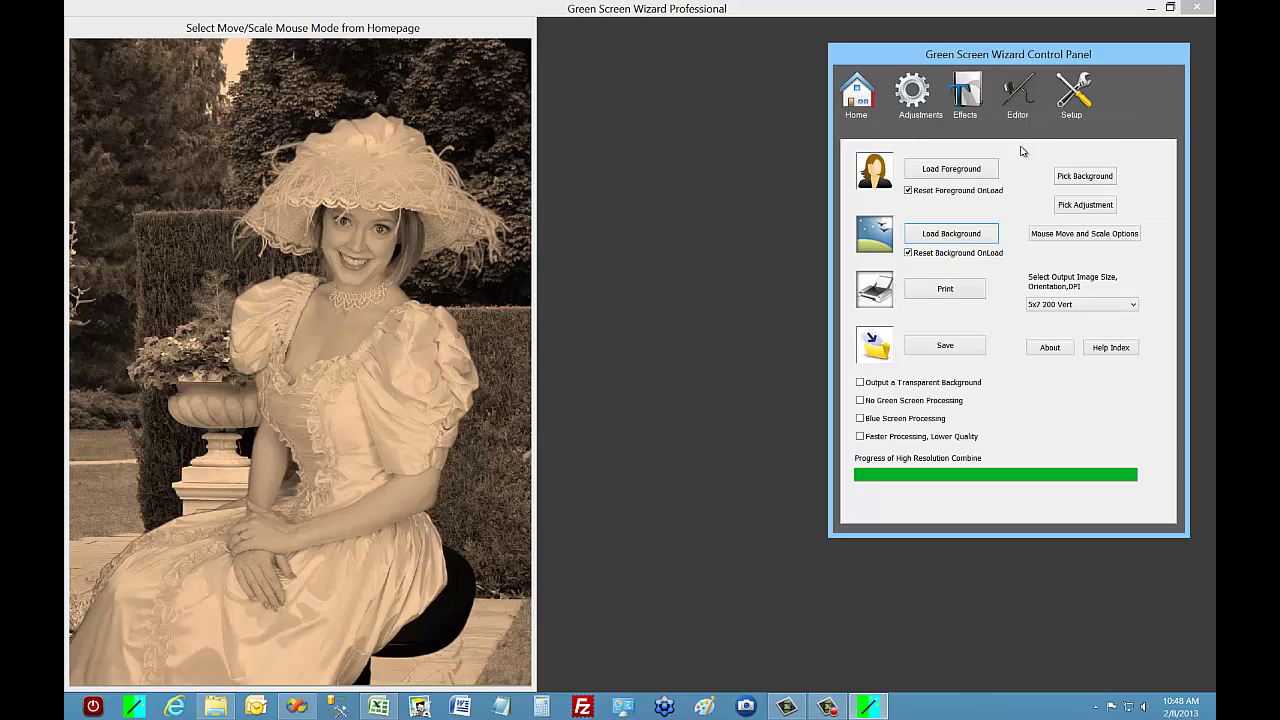
{"action": "left_click", "coordinate": [960, 172]}
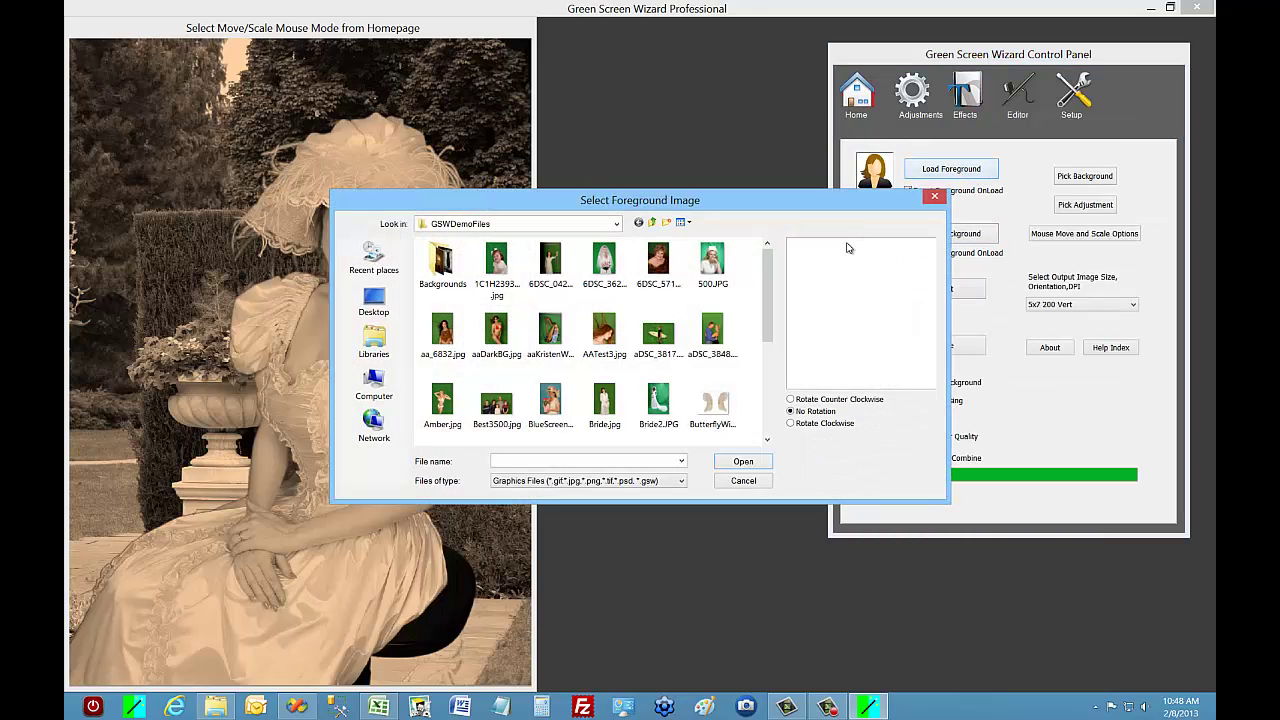
{"action": "left_click", "coordinate": [658, 333]}
{"action": "left_click", "coordinate": [743, 461]}
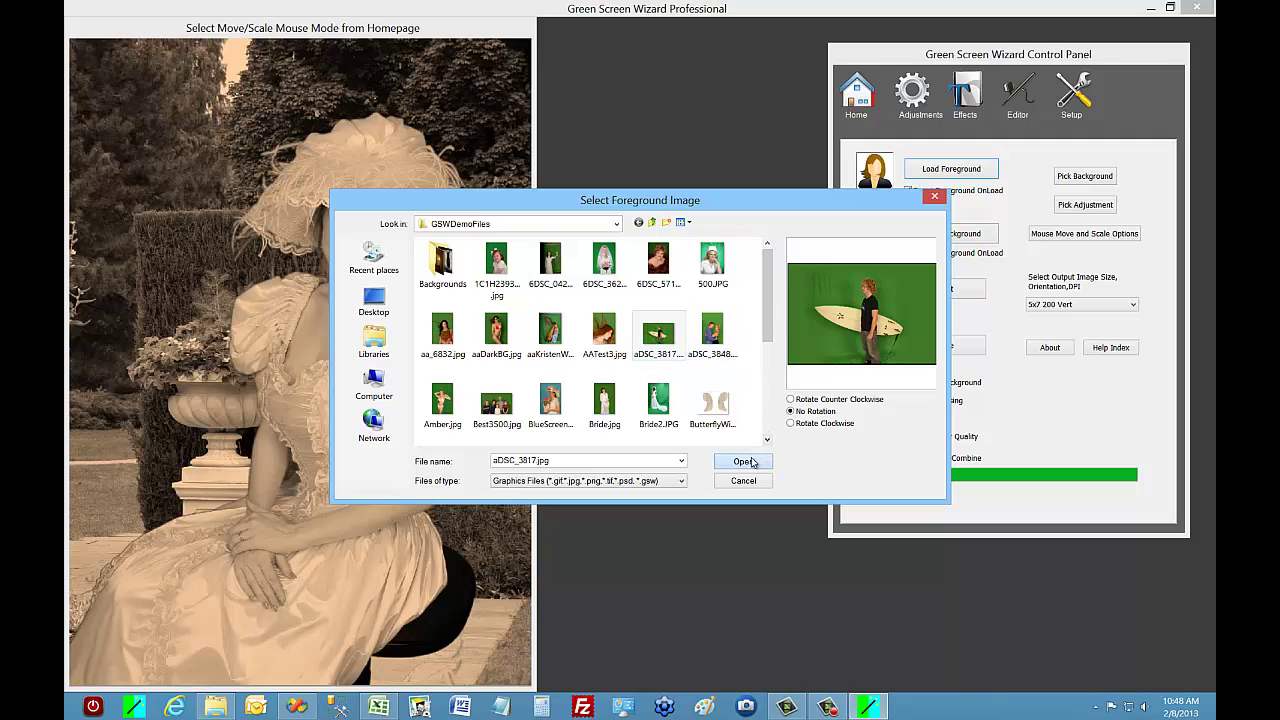
Load the SunsetWideBeach image as the background and set the output size and orientation to 5x7 200 Horz.
{"action": "left_click", "coordinate": [945, 235]}
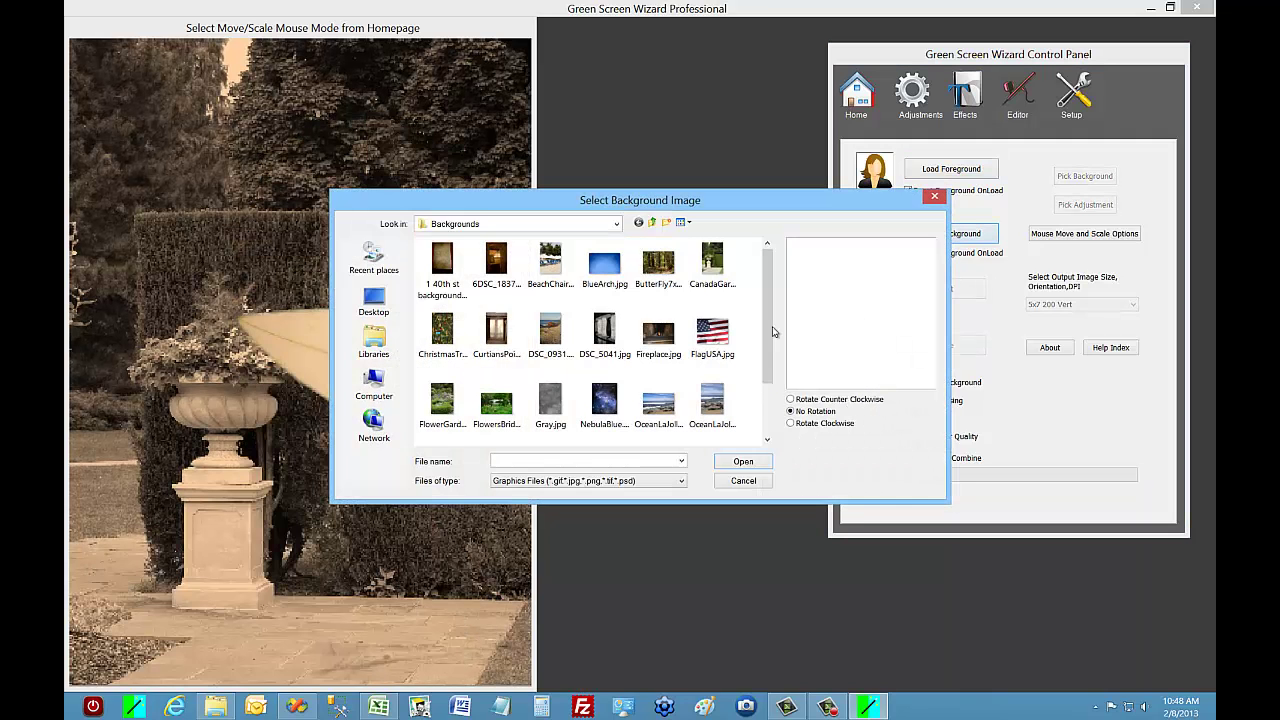
{"action": "scroll", "coordinate": [777, 370], "scroll_direction": "down", "scroll_amount": 2}
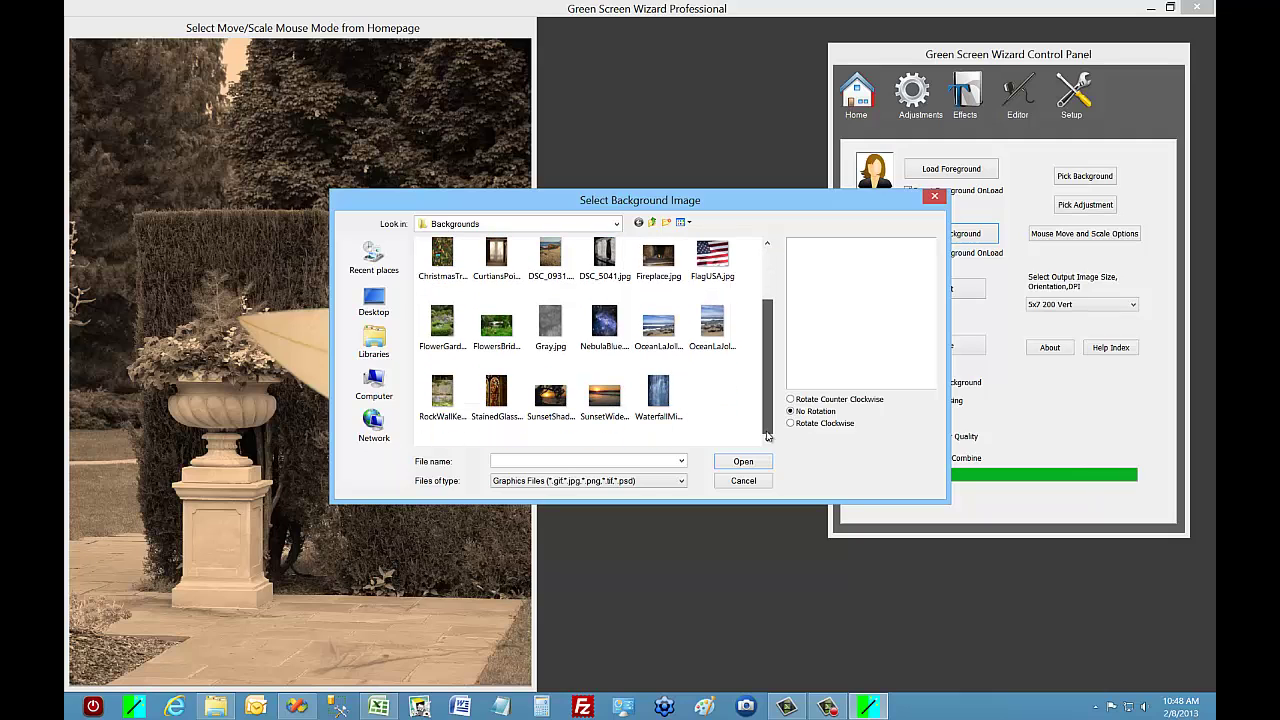
{"action": "left_click", "coordinate": [619, 403]}
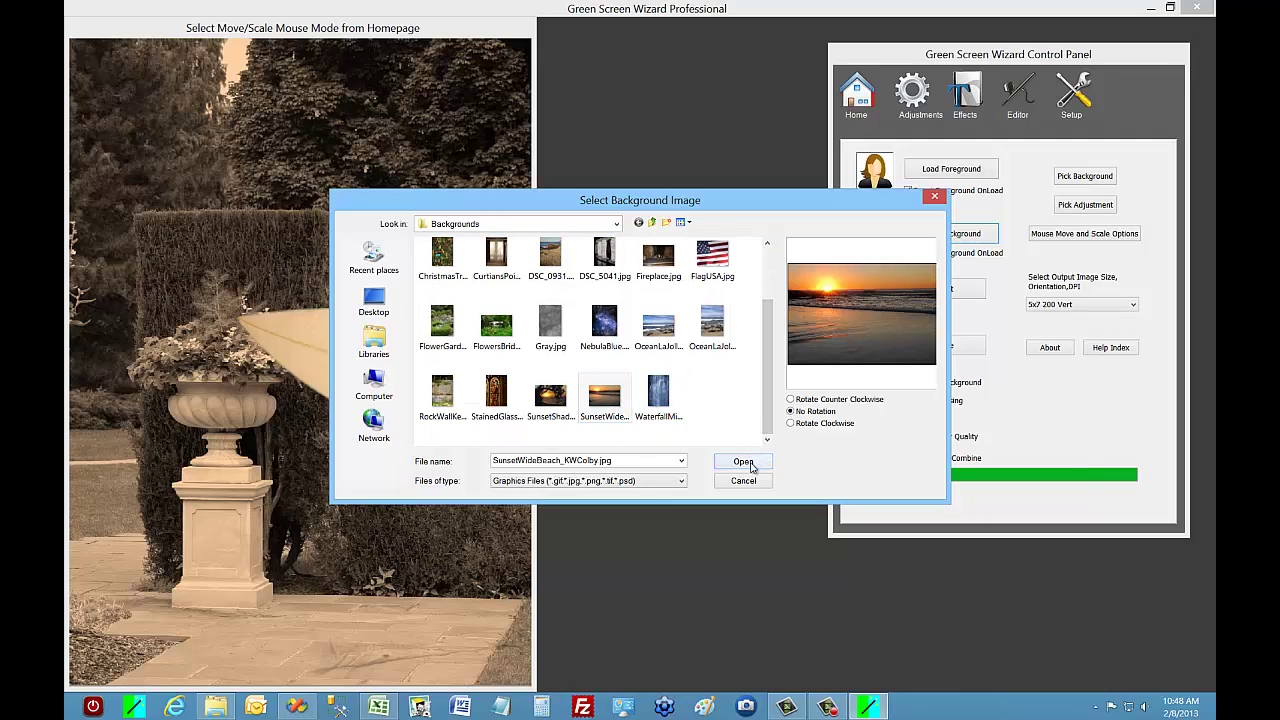
{"action": "left_click", "coordinate": [751, 467]}
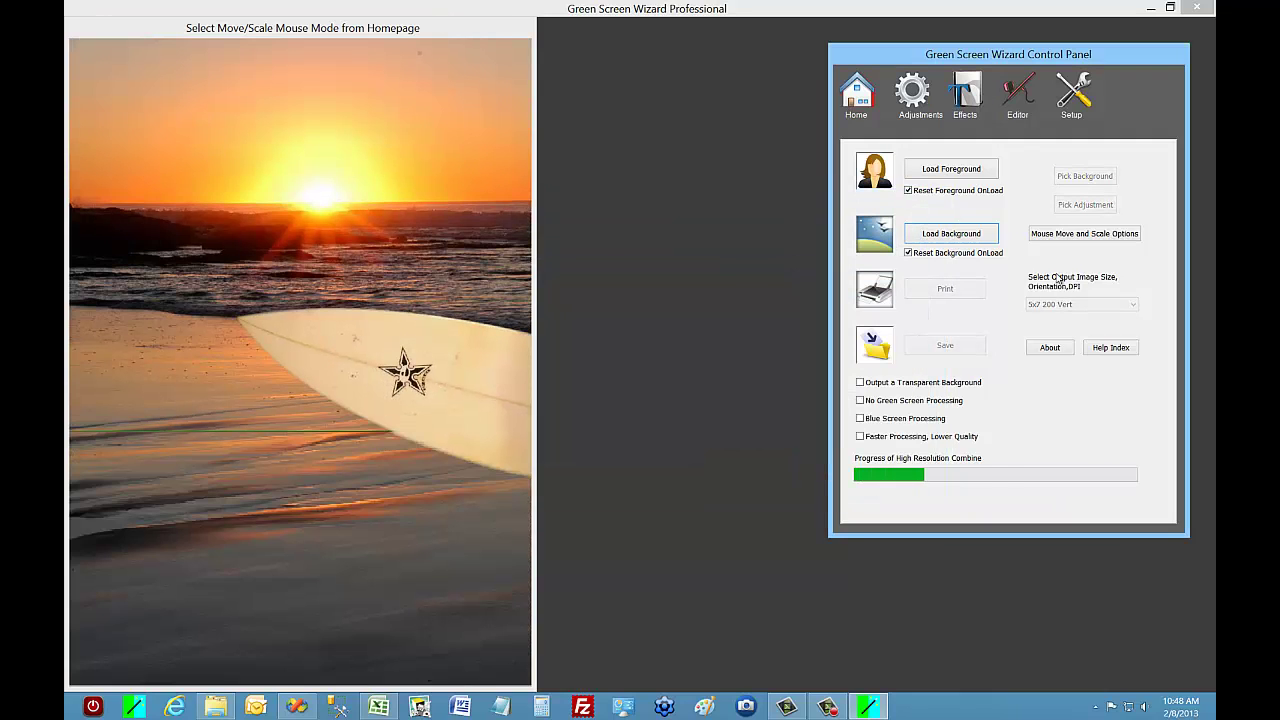
{"action": "left_click", "coordinate": [1130, 304]}
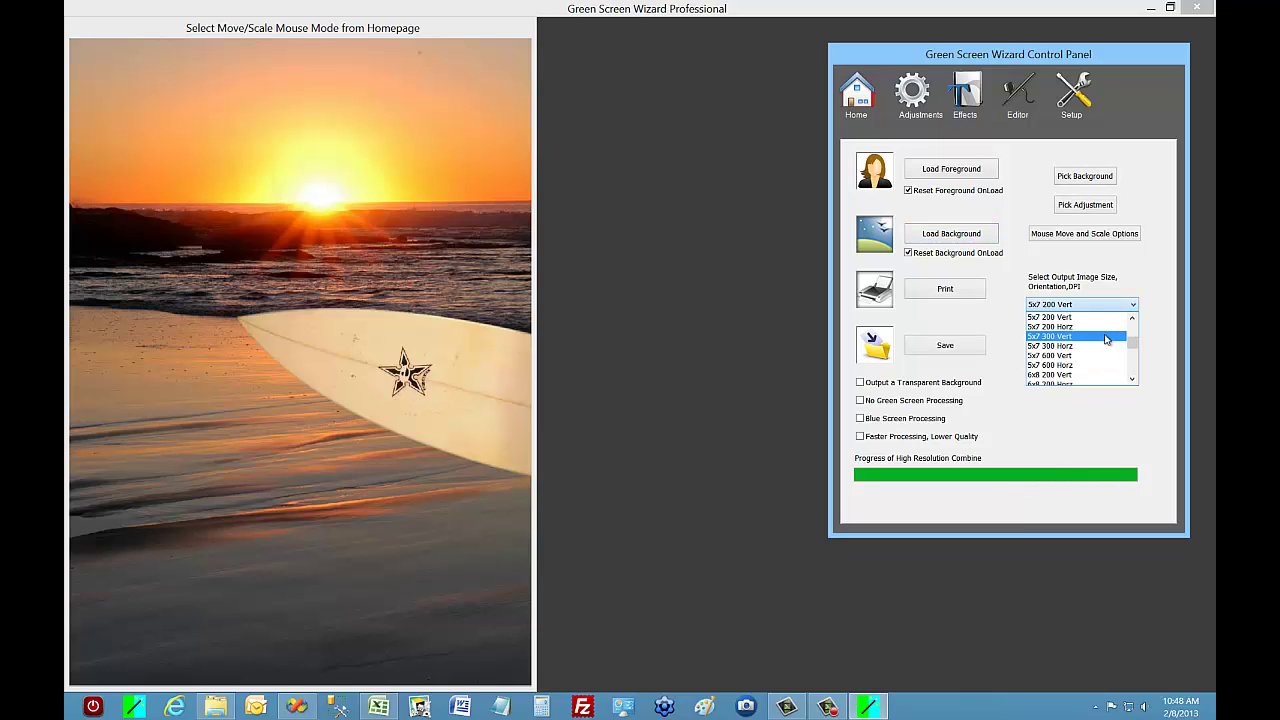
{"action": "left_click", "coordinate": [1104, 333]}
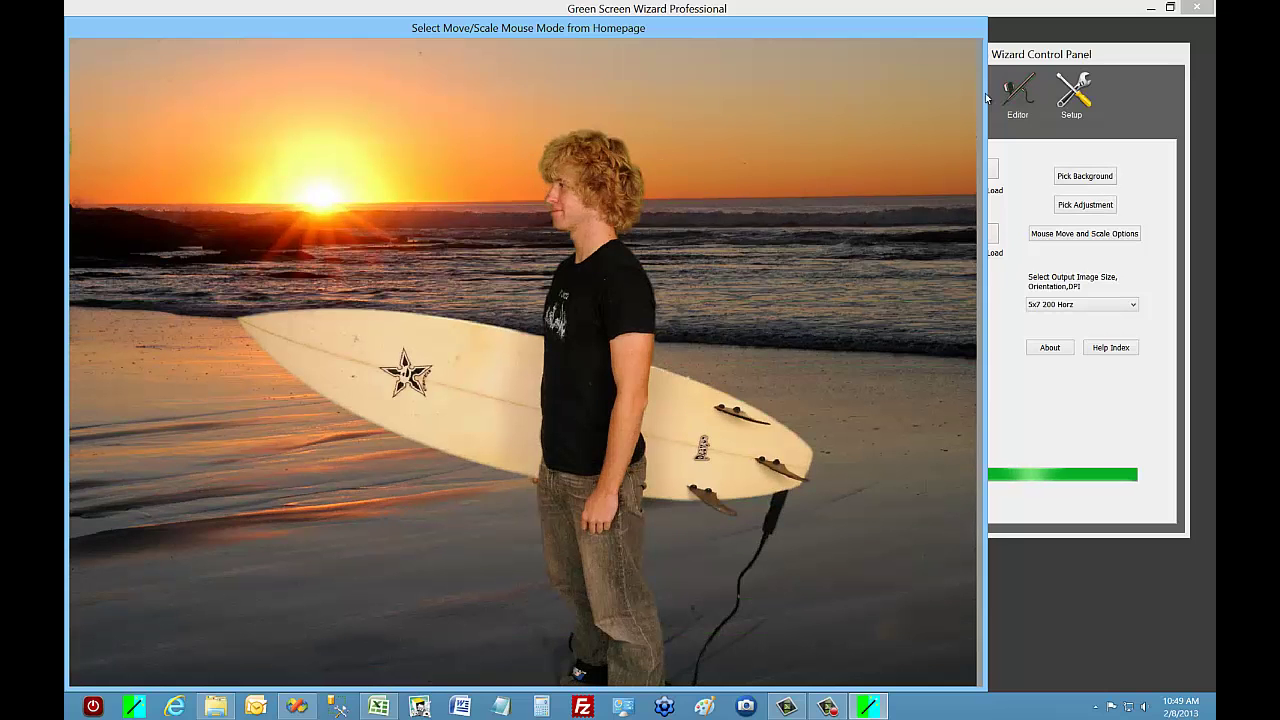
Apply the Silhouette foreground effect to the surfer in front of the beach sunset.
{"action": "left_click", "coordinate": [1059, 64]}
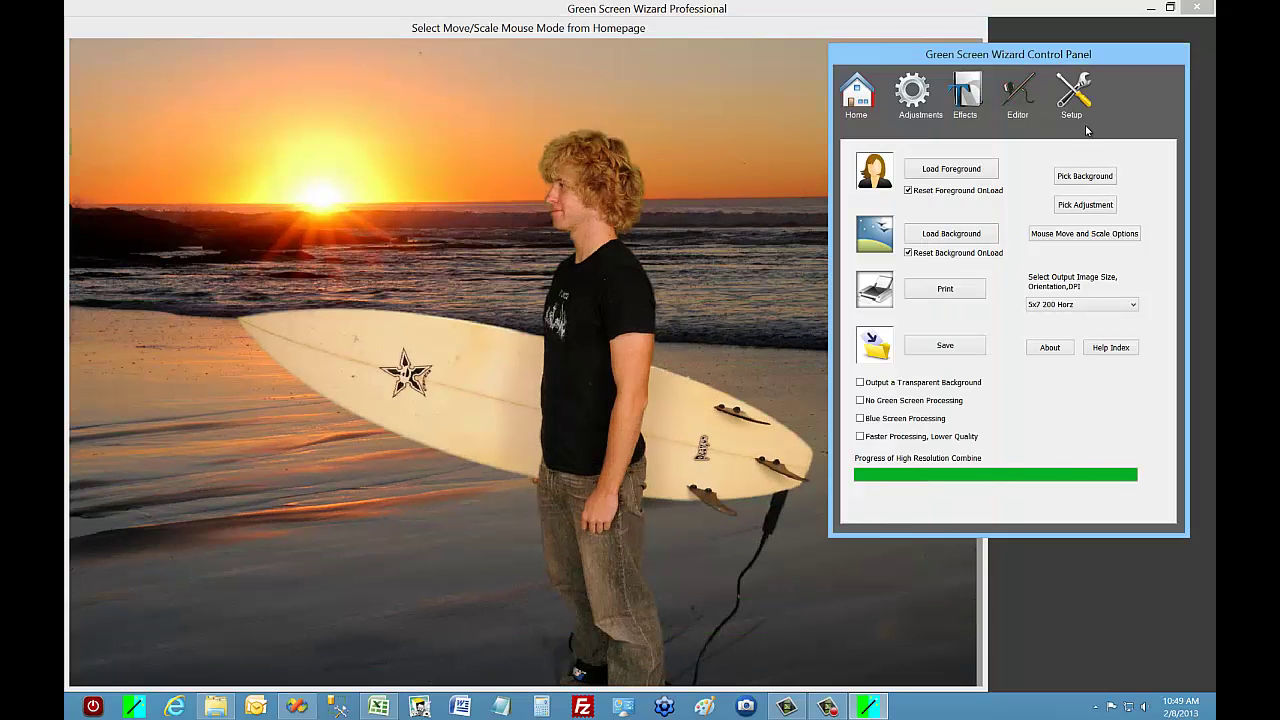
{"action": "left_click", "coordinate": [966, 100]}
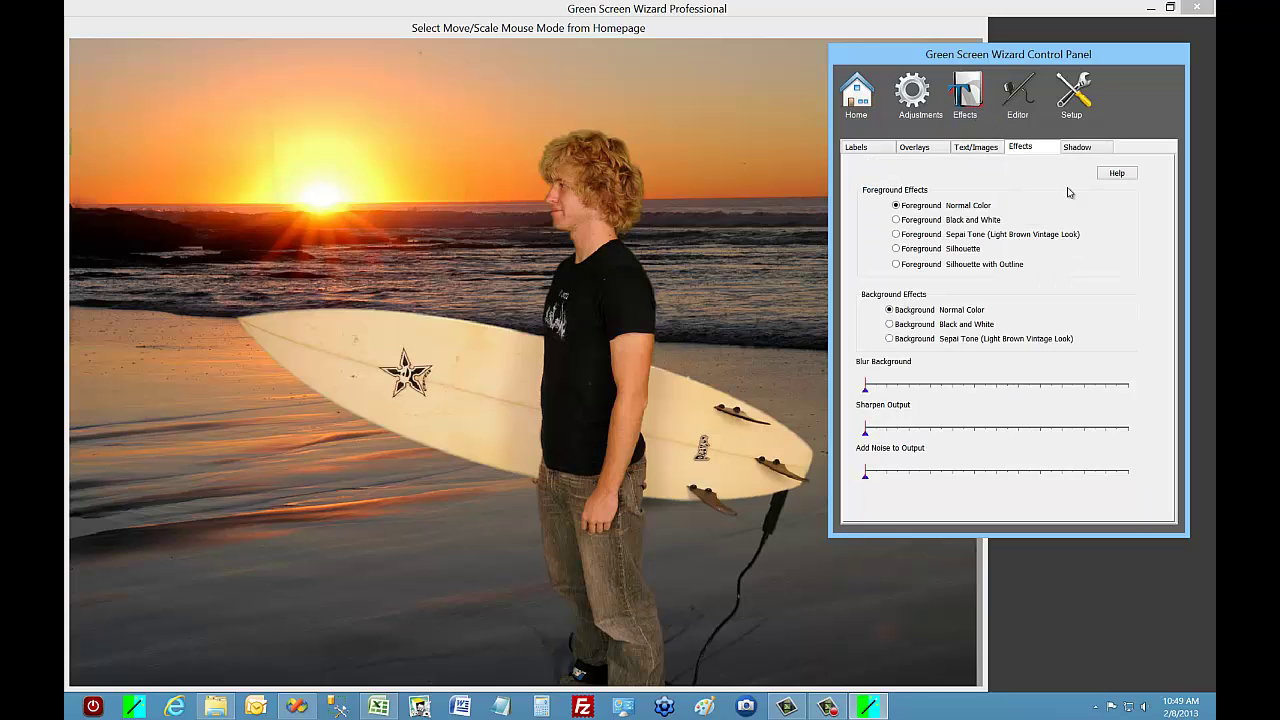
{"action": "left_click", "coordinate": [912, 252]}
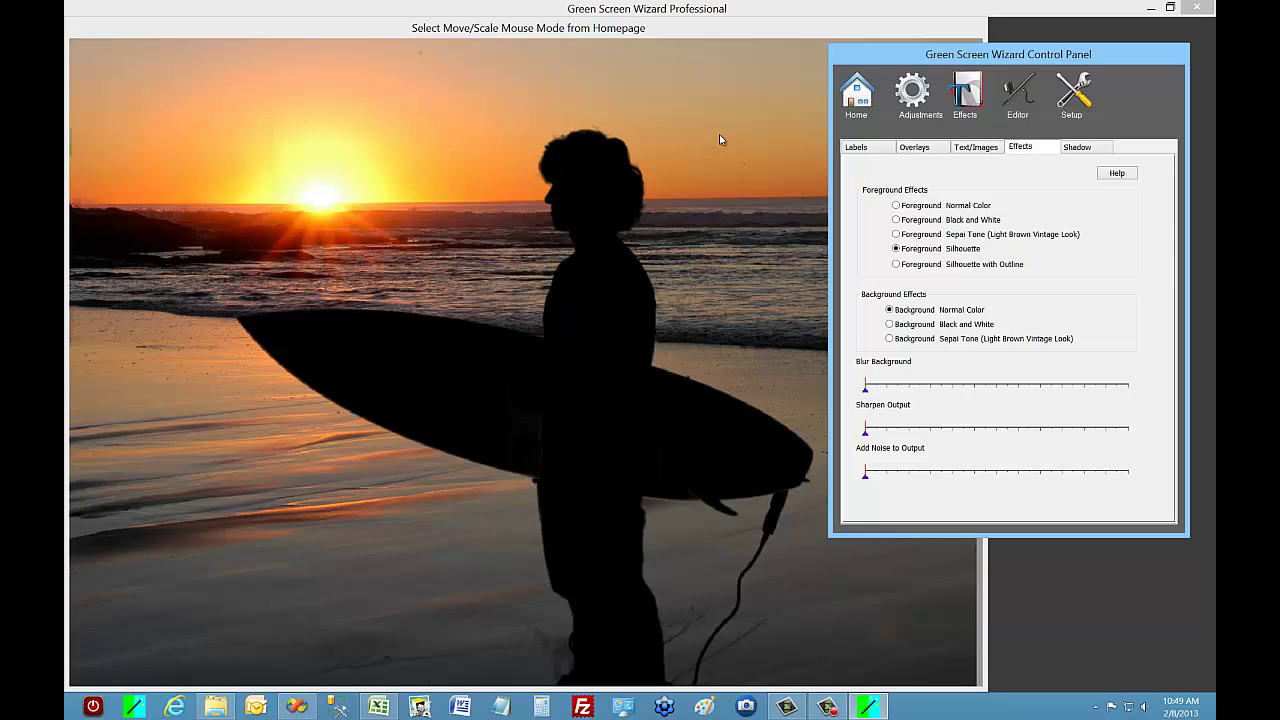
Load the photo of the embracing couple, aDSC_3848.jpg, from the GSWDemoFiles folder as the foreground.
{"action": "left_click", "coordinate": [857, 100]}
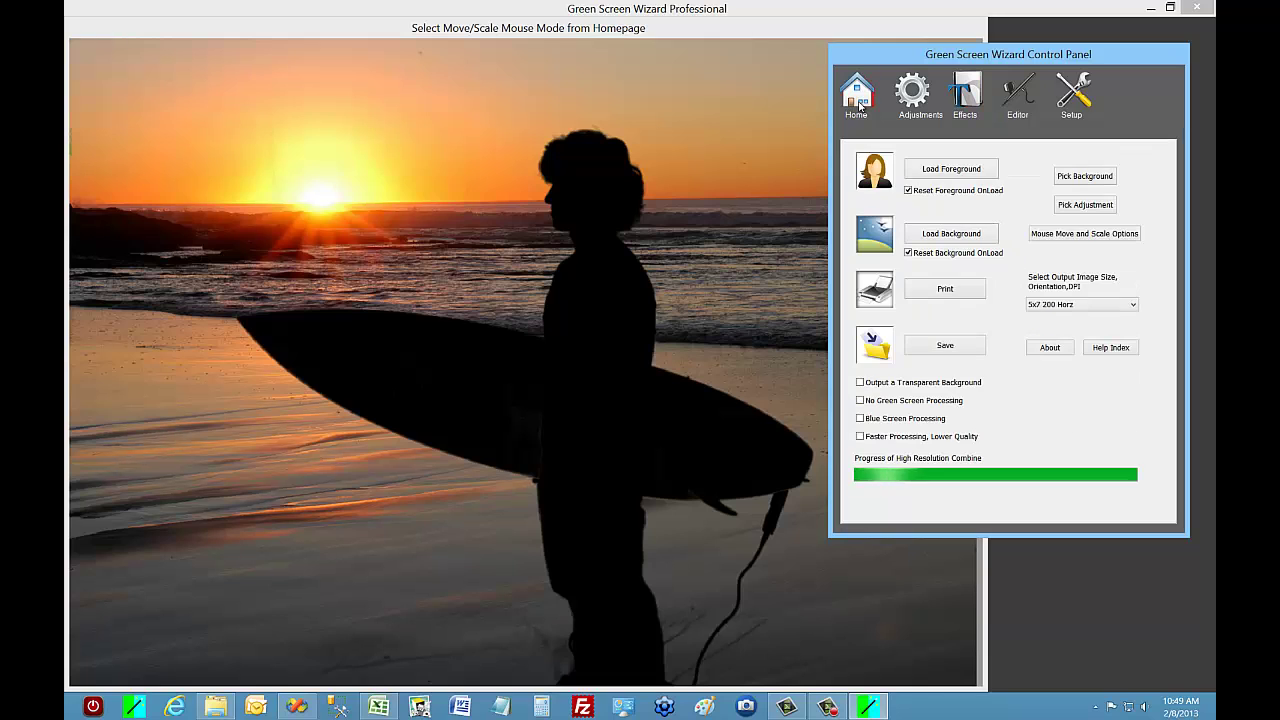
{"action": "left_click", "coordinate": [952, 170]}
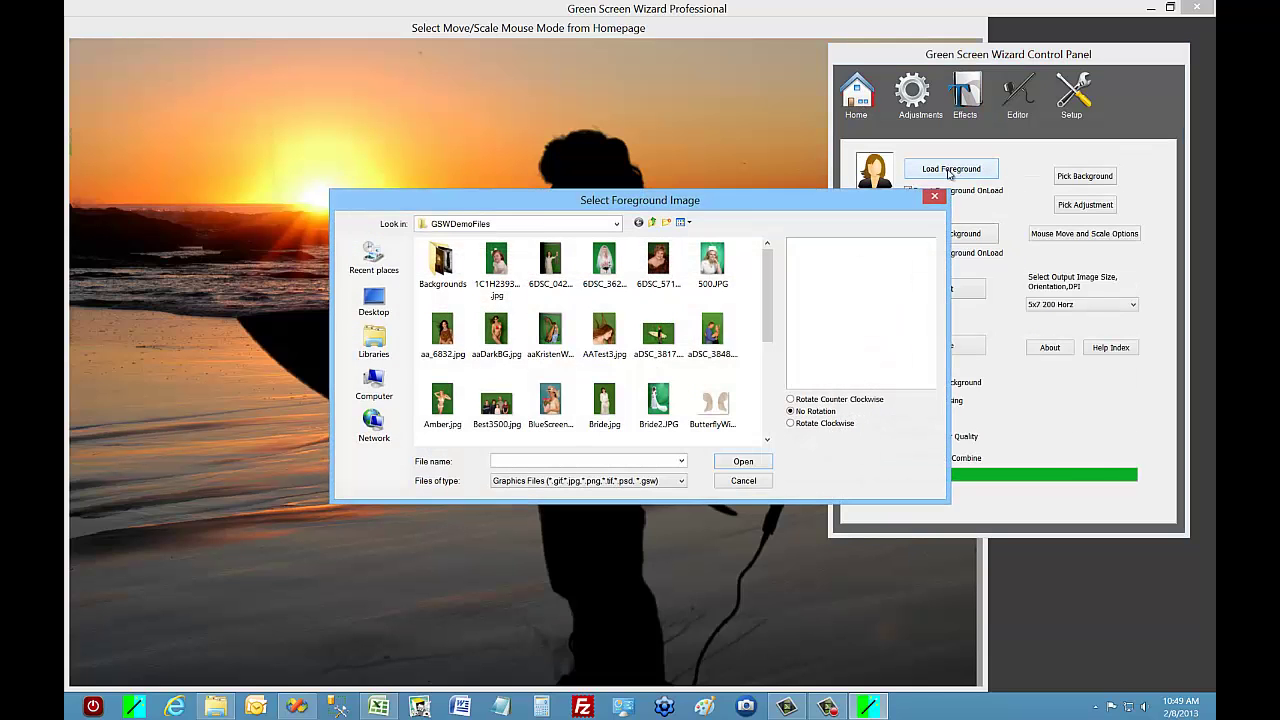
{"action": "left_click", "coordinate": [726, 338]}
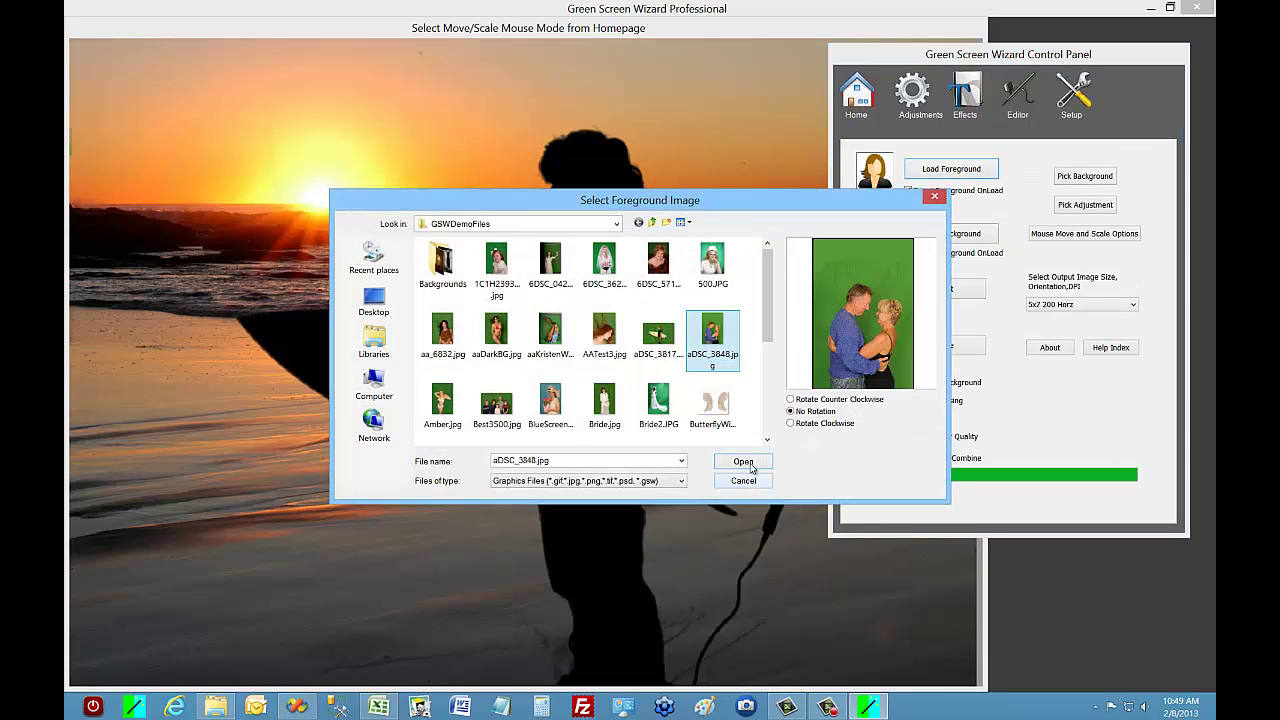
{"action": "left_click", "coordinate": [743, 461]}
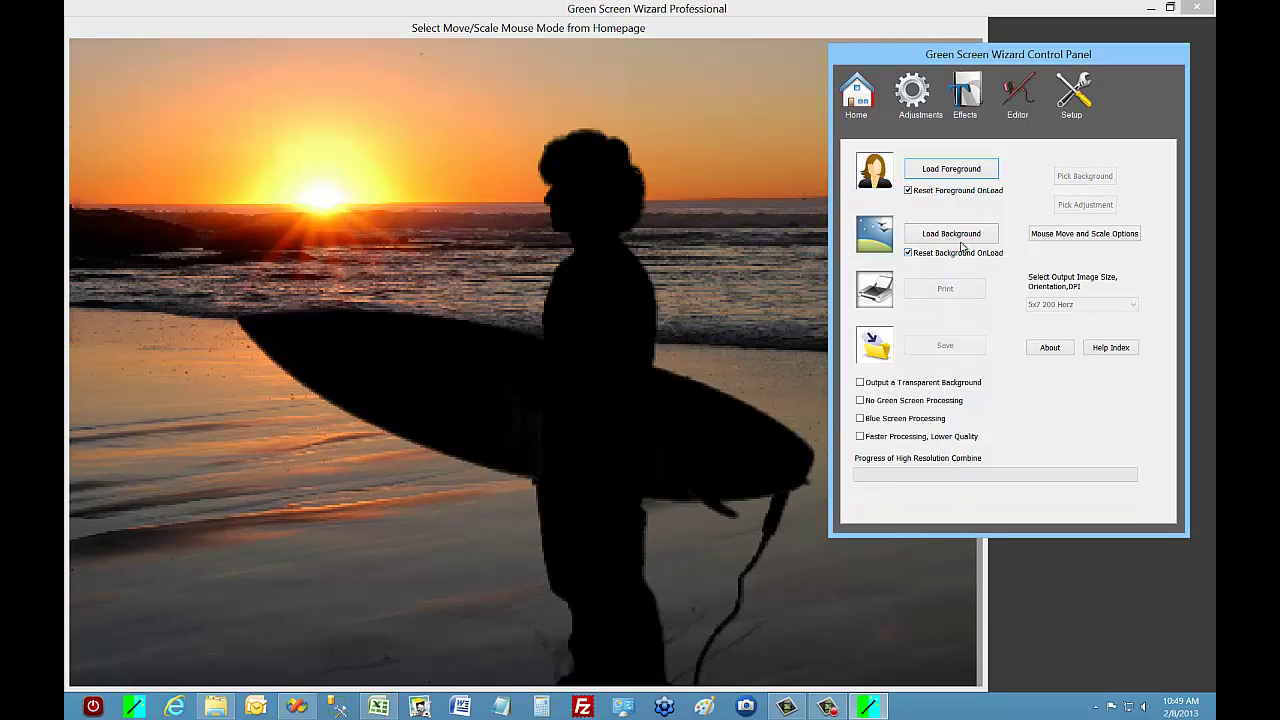
Set the output image size and orientation to 5x7 200 Vert.
{"action": "left_click", "coordinate": [1133, 306]}
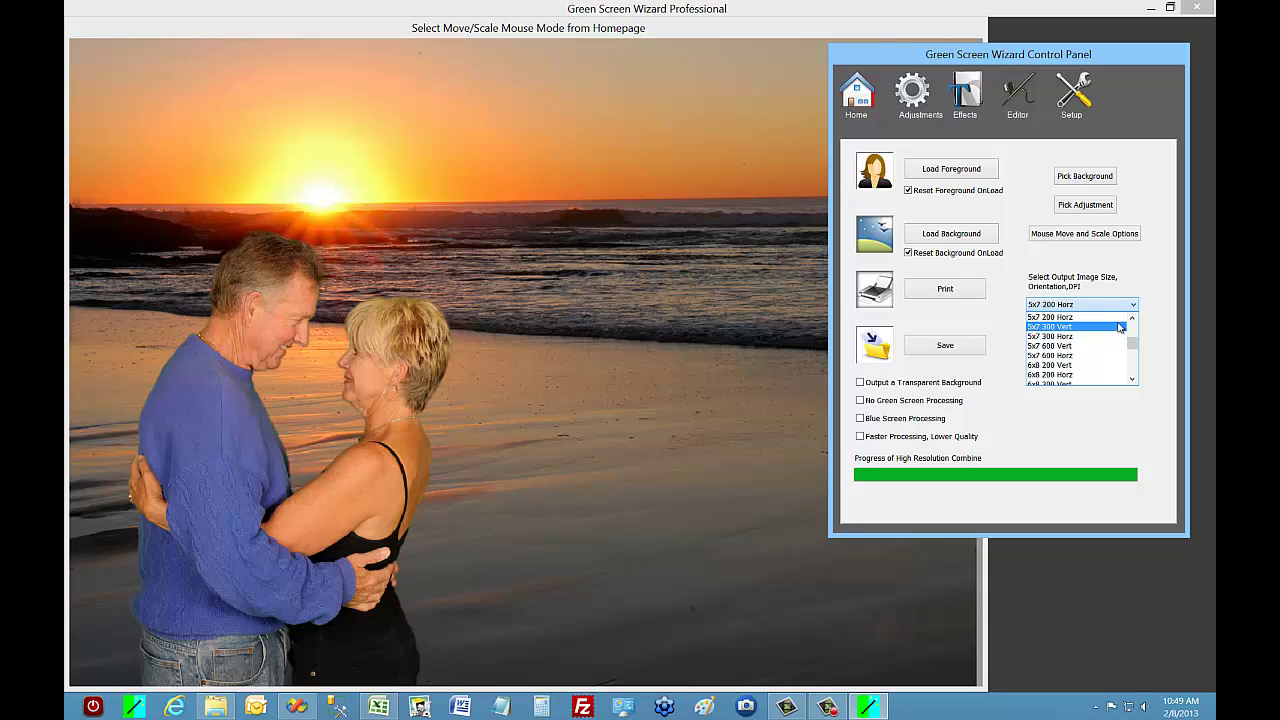
{"action": "left_click", "coordinate": [1133, 317]}
{"action": "left_click", "coordinate": [1098, 319]}
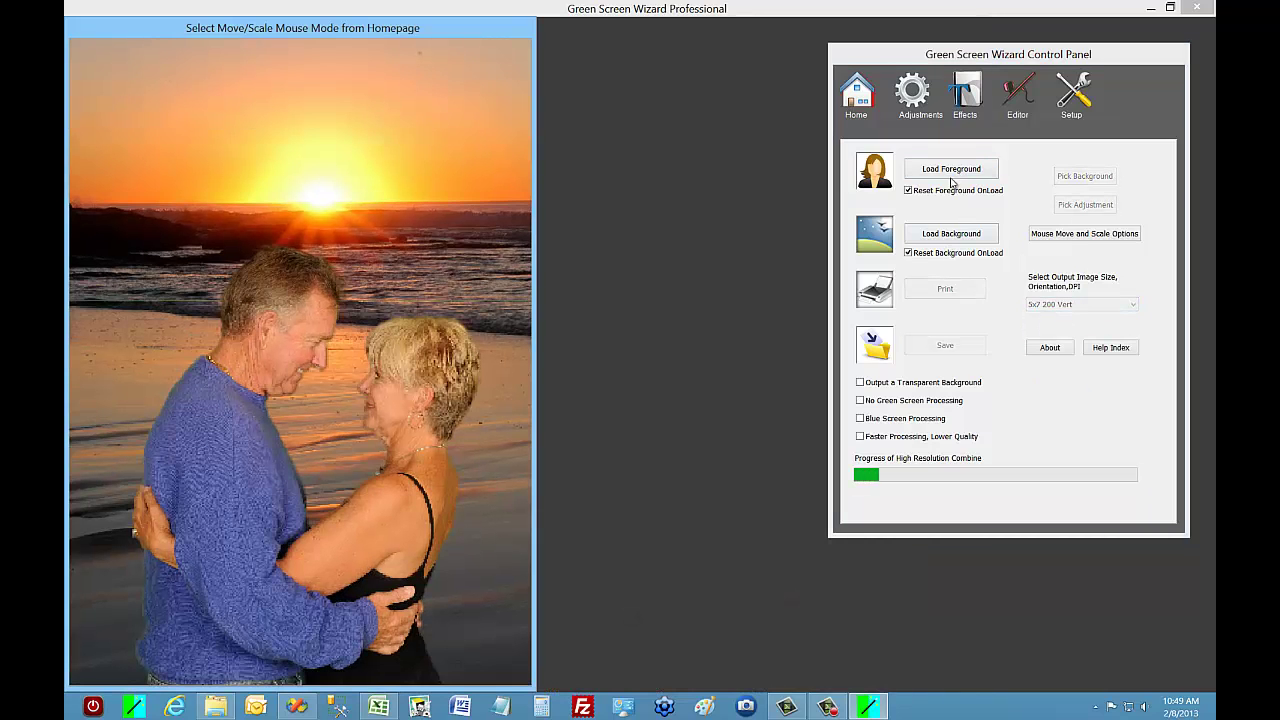
Load the sunset image with shadowed tree branches (SunsetShad...) from the Backgrounds folder as the background.
{"action": "left_click", "coordinate": [950, 243]}
{"action": "left_click_drag", "start_coordinate": [768, 356], "coordinate": [775, 401]}
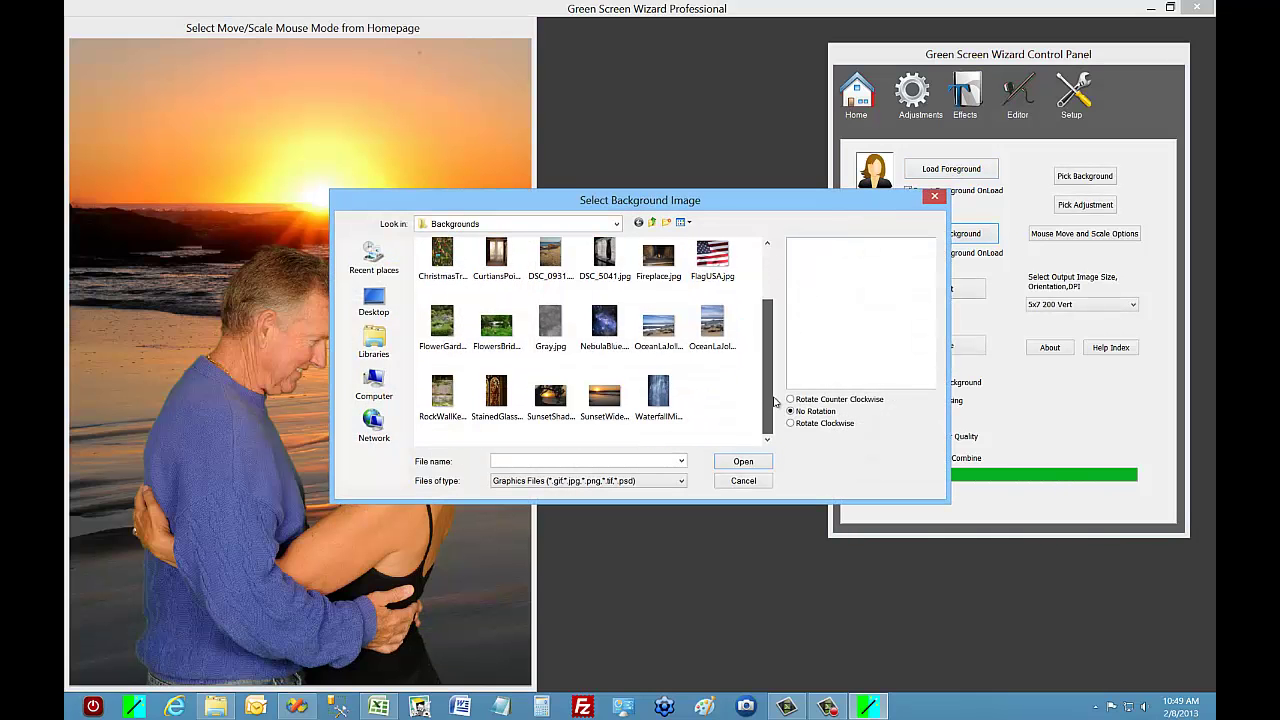
{"action": "left_click", "coordinate": [556, 400]}
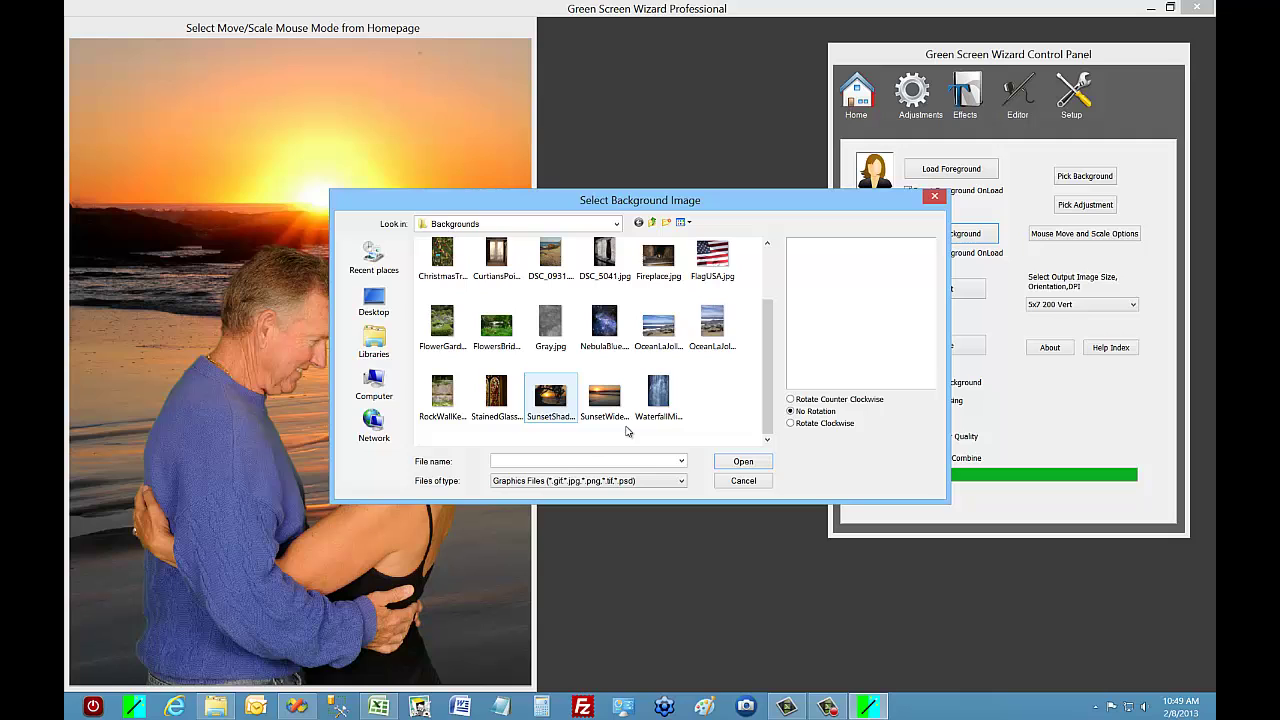
{"action": "left_click", "coordinate": [742, 462]}
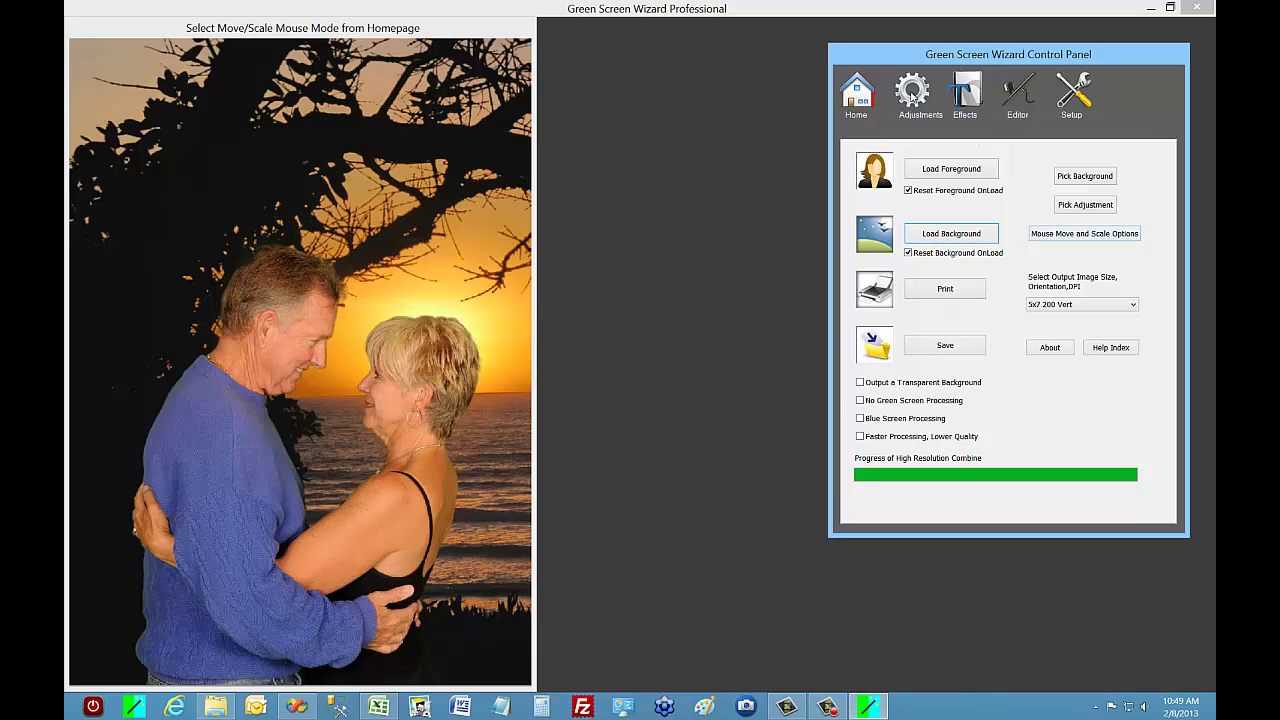
Shift the sunset background left and slightly up, and enlarge it until it fills the whole output frame.
{"action": "left_click", "coordinate": [912, 95]}
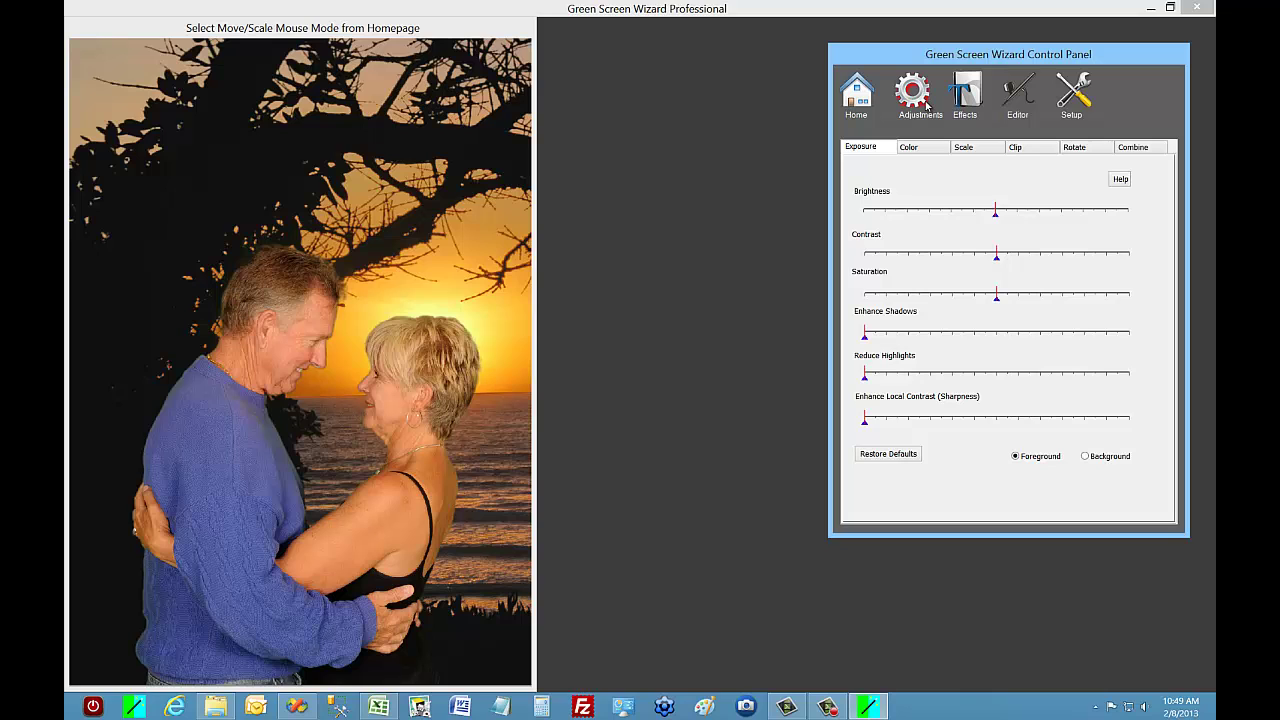
{"action": "left_click", "coordinate": [978, 152]}
{"action": "left_click", "coordinate": [1106, 456]}
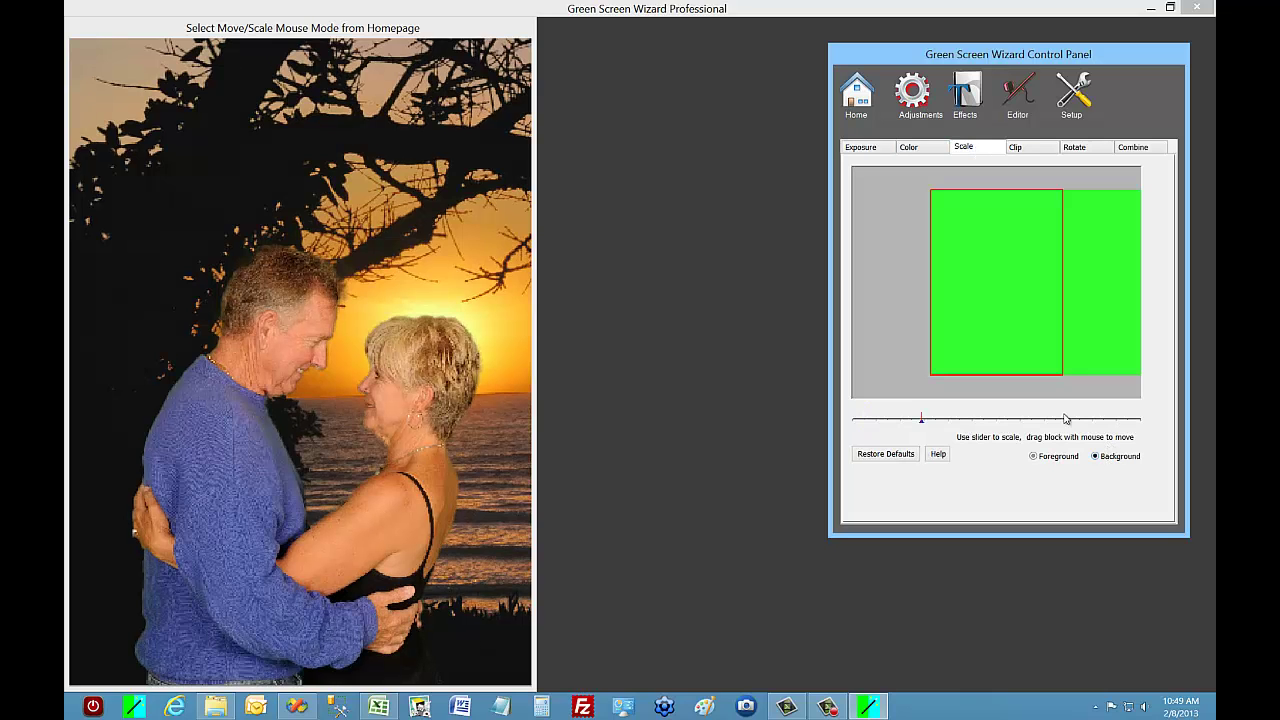
{"action": "left_click_drag", "start_coordinate": [1059, 356], "coordinate": [1004, 340]}
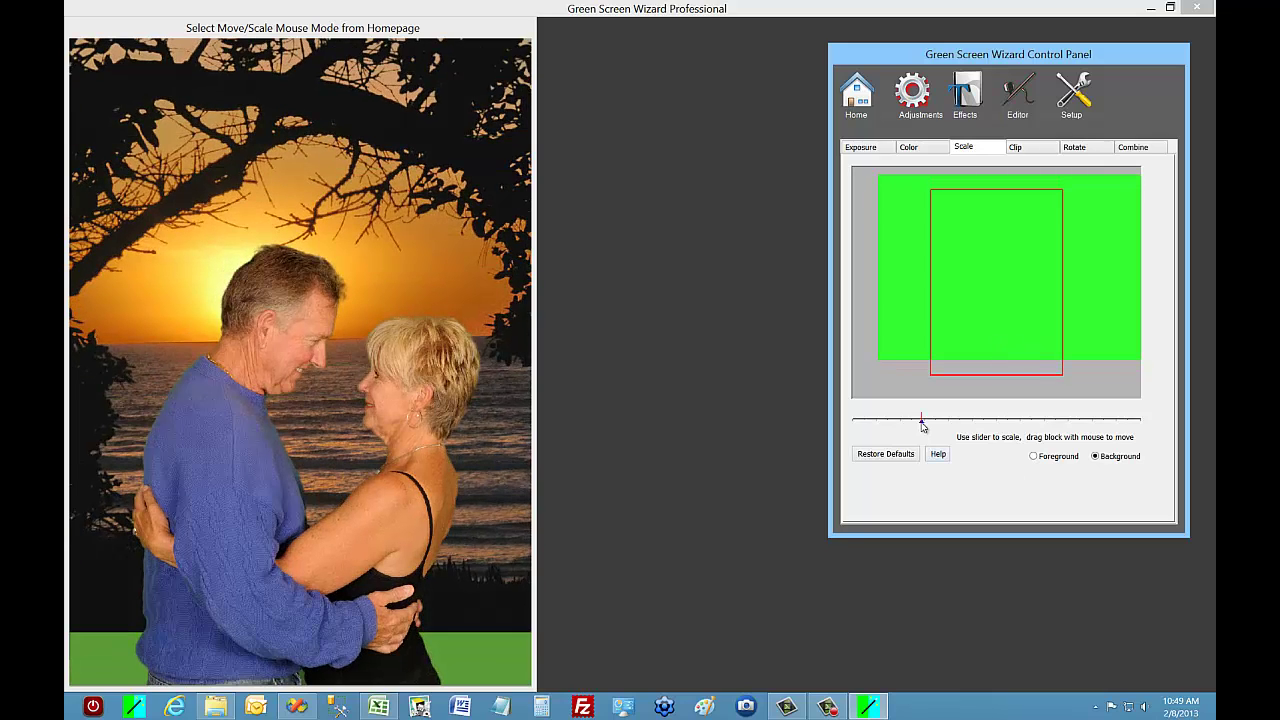
{"action": "left_click_drag", "start_coordinate": [922, 424], "coordinate": [966, 432]}
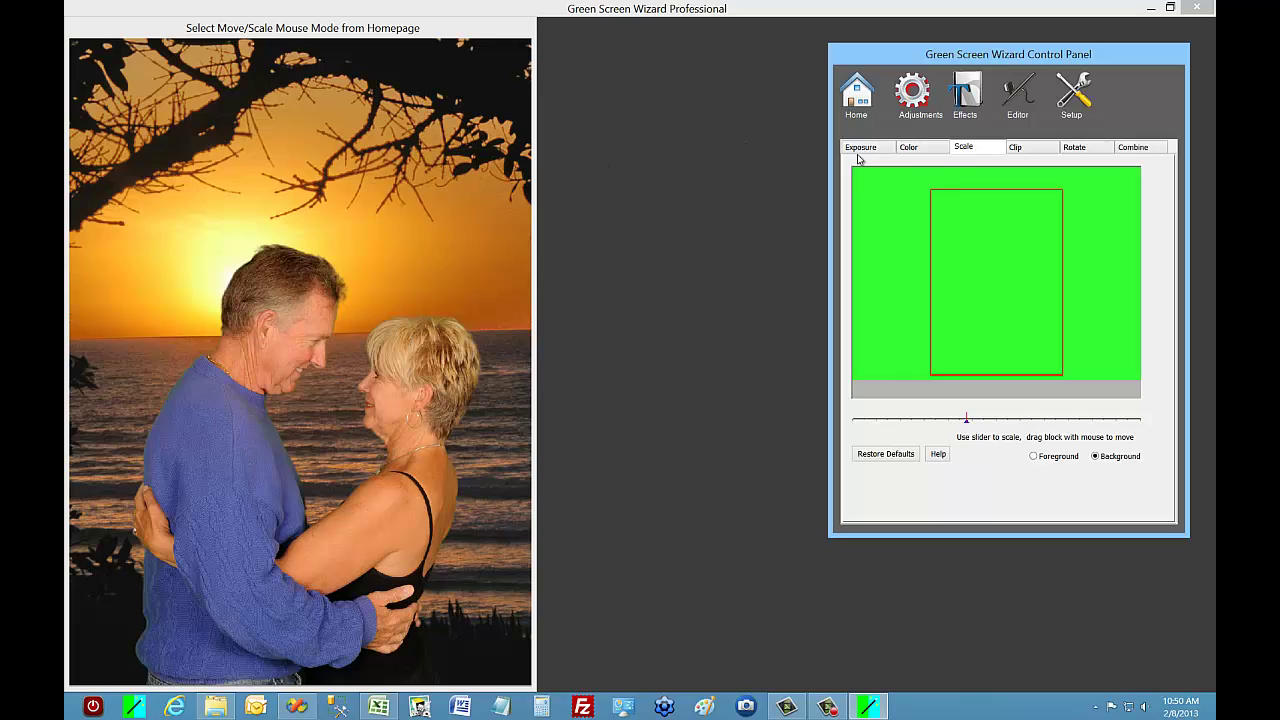
Turn the couple into a Silhouette with the foreground effects, keeping the background in Normal Color.
{"action": "left_click", "coordinate": [968, 102]}
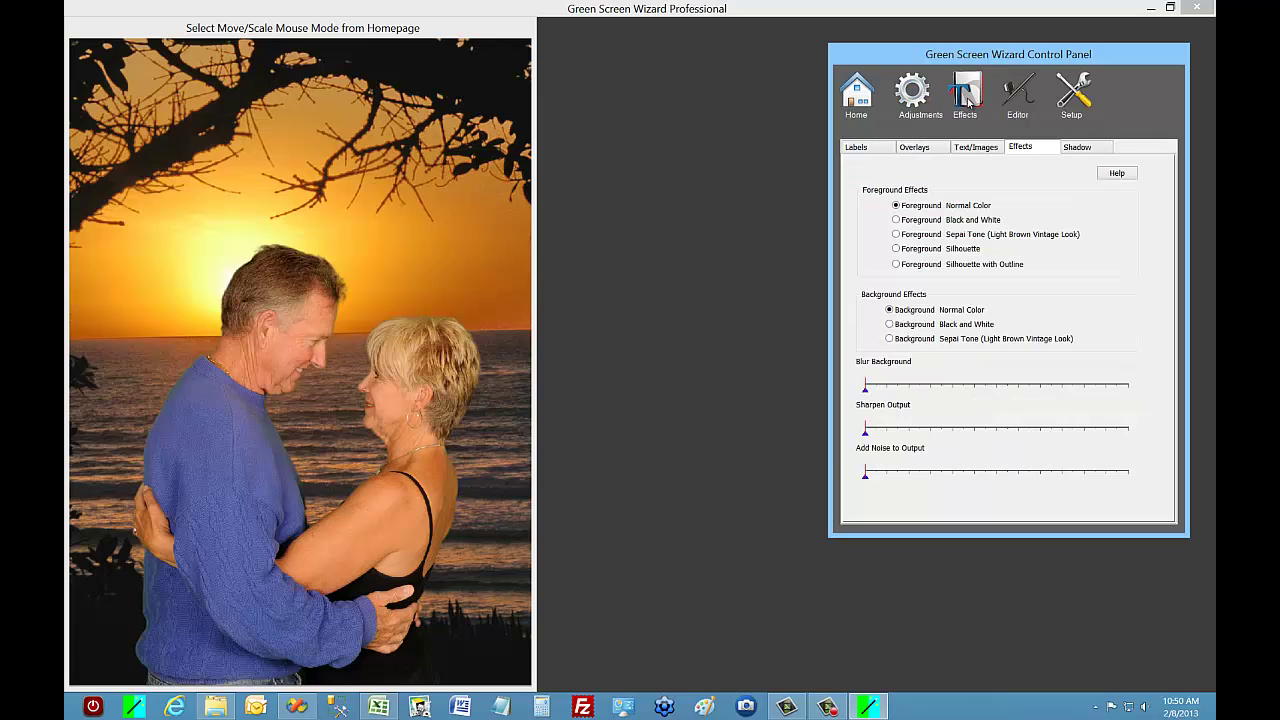
{"action": "left_click", "coordinate": [896, 249]}
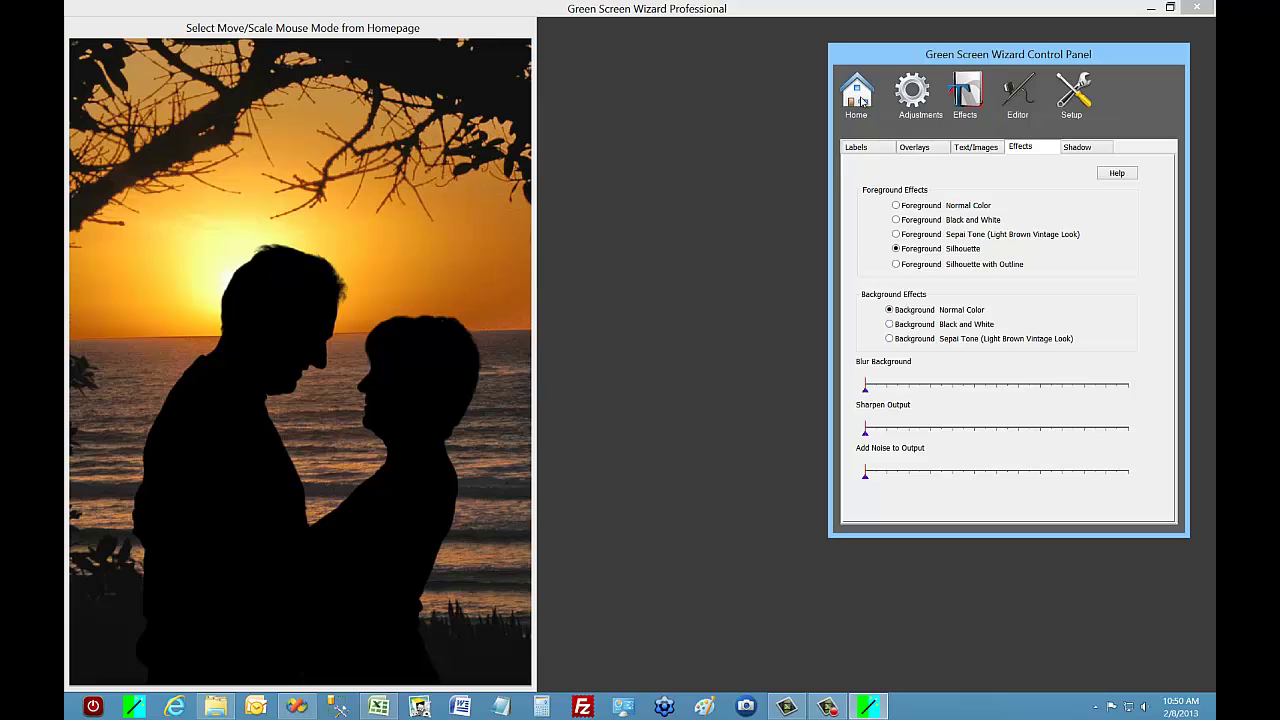
Load ShadowDemo.jpg from the GSWDemoFiles folder as the new foreground image.
{"action": "left_click", "coordinate": [862, 101]}
{"action": "left_click", "coordinate": [924, 172]}
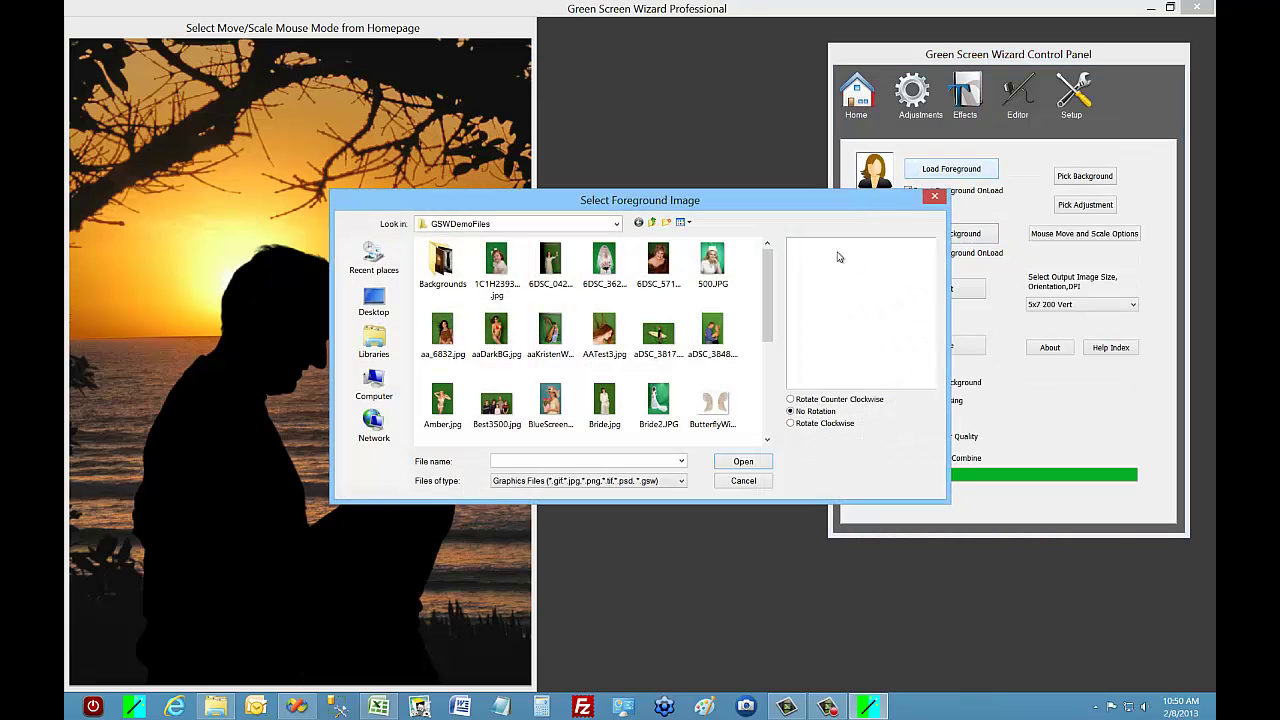
{"action": "left_click_drag", "start_coordinate": [767, 300], "coordinate": [748, 418]}
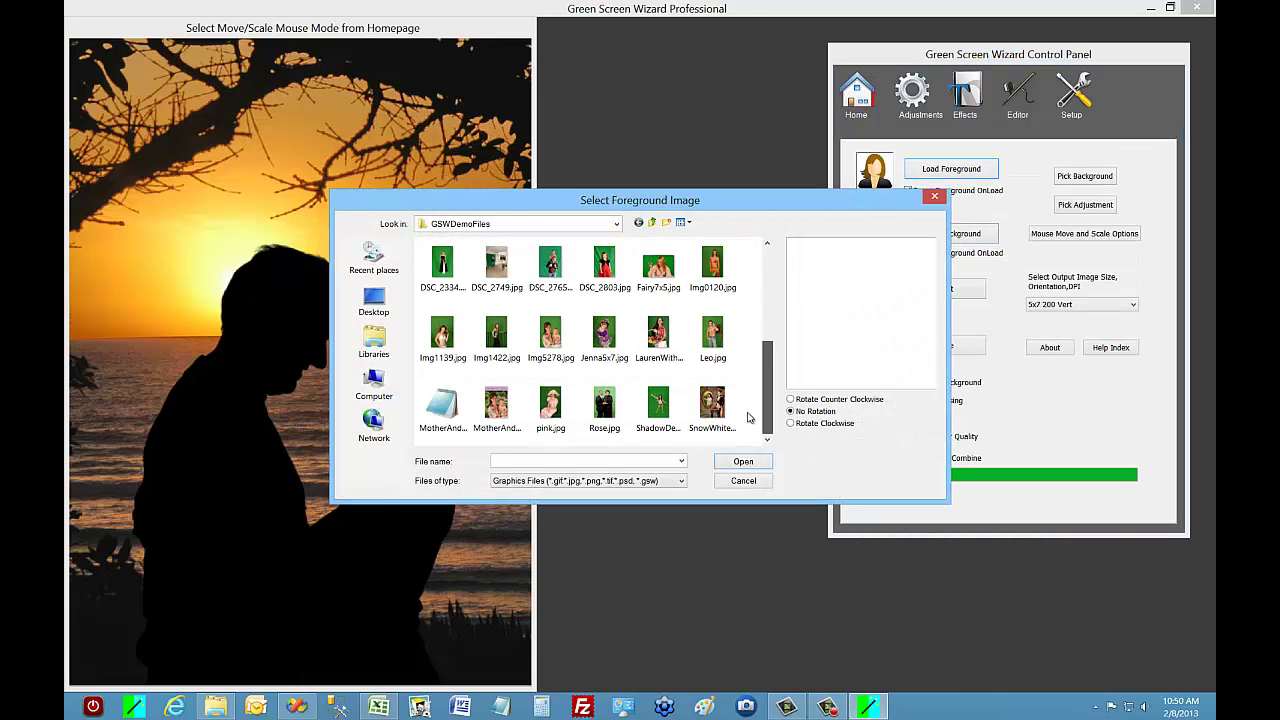
{"action": "left_click", "coordinate": [658, 402]}
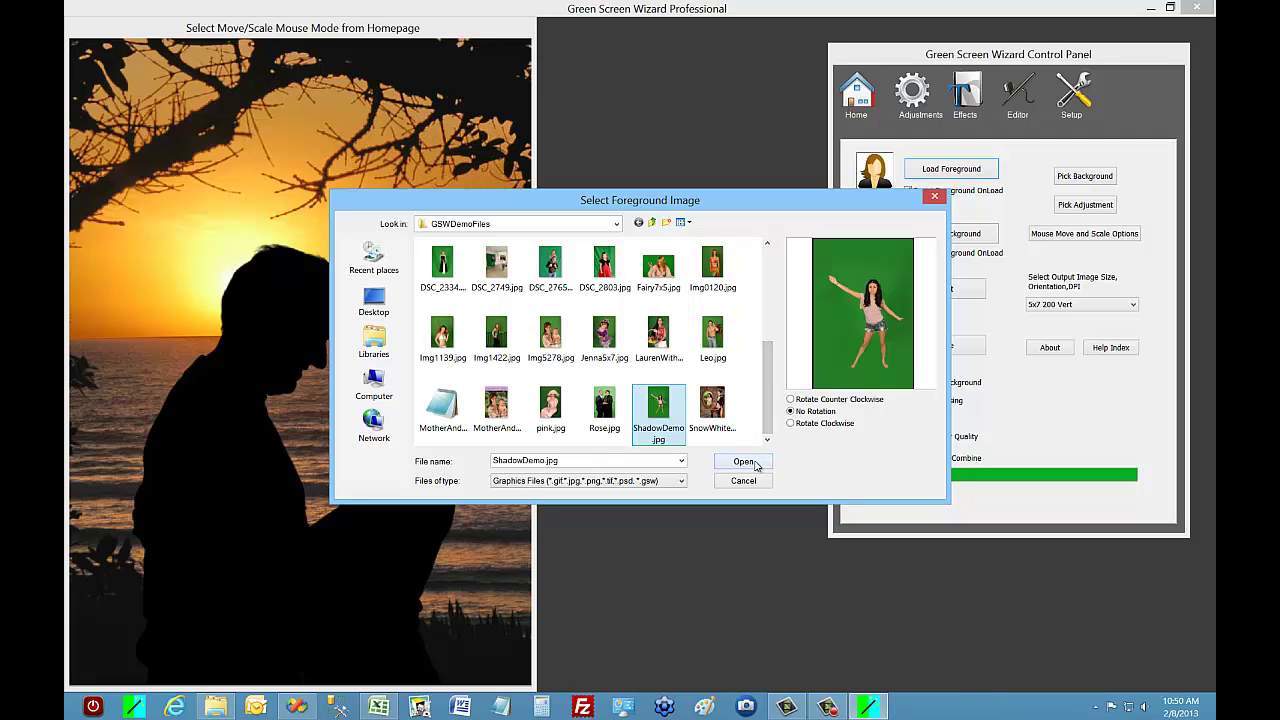
{"action": "left_click", "coordinate": [745, 462]}
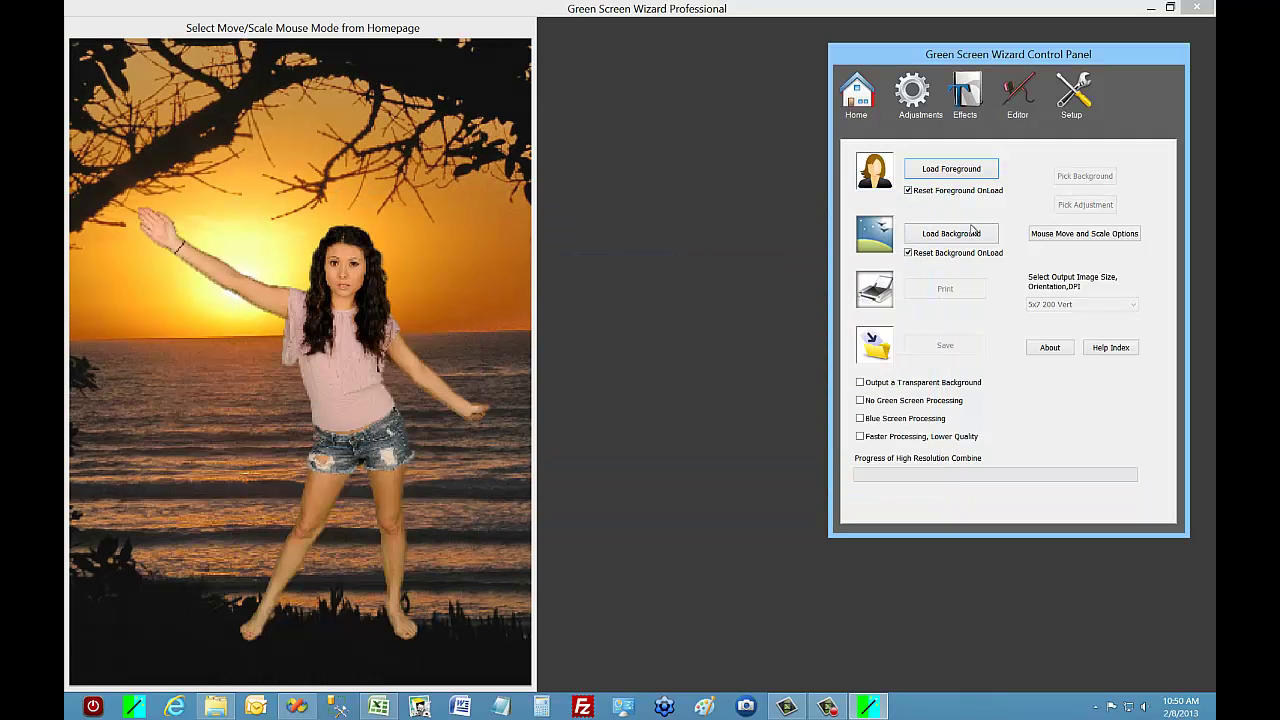
Load BlueArch.jpg as the background and move the woman down and slightly left until her feet are out of the frame.
{"action": "left_click", "coordinate": [956, 240]}
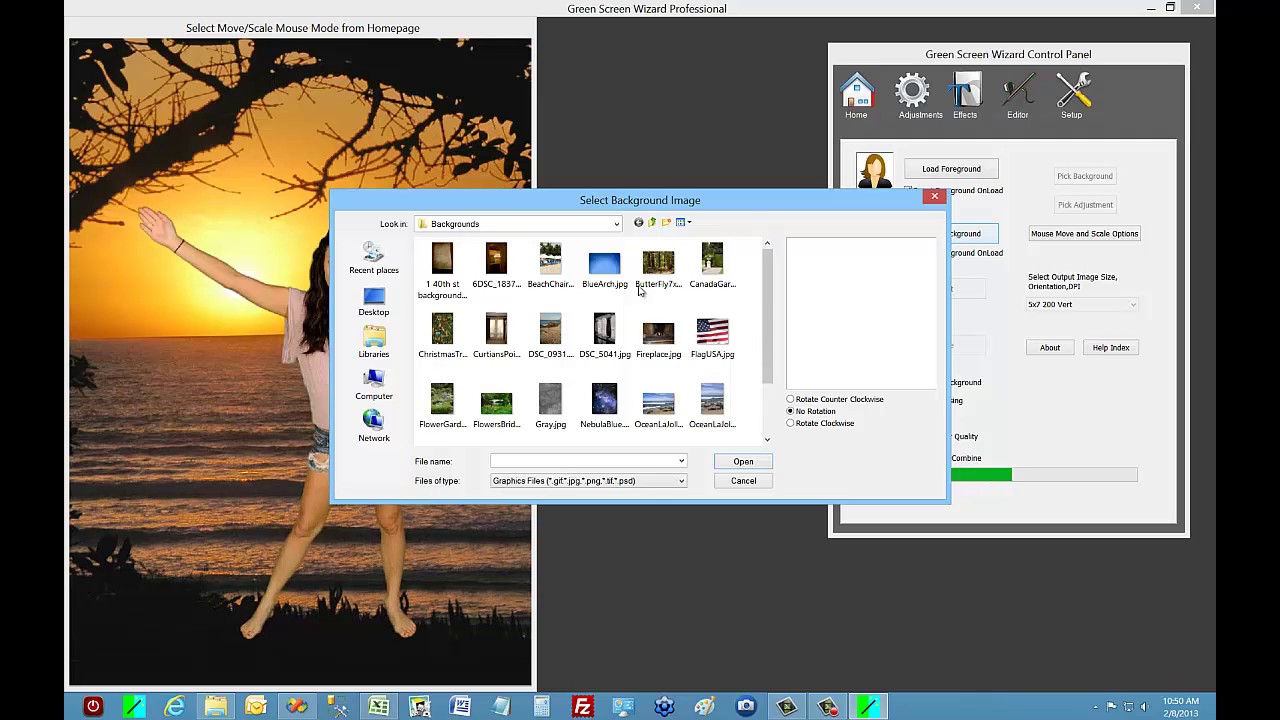
{"action": "left_click", "coordinate": [614, 270]}
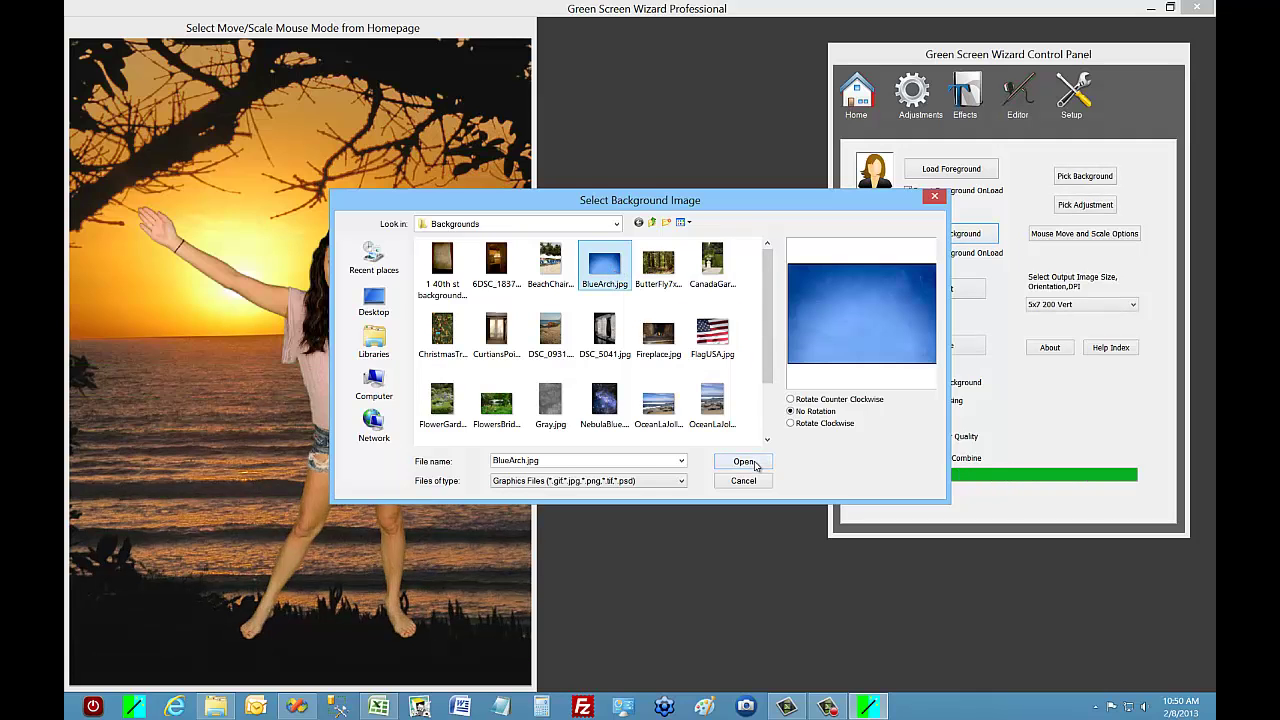
{"action": "left_click", "coordinate": [745, 462]}
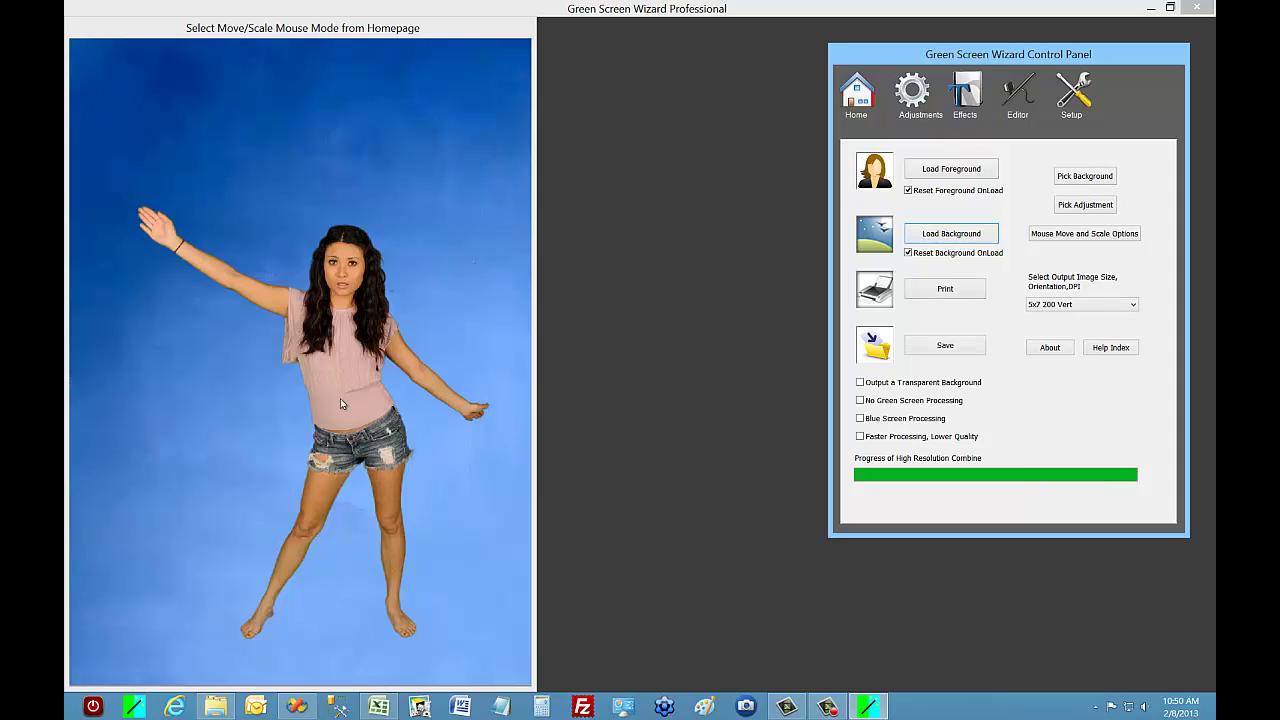
{"action": "left_click_drag", "start_coordinate": [364, 389], "coordinate": [328, 471]}
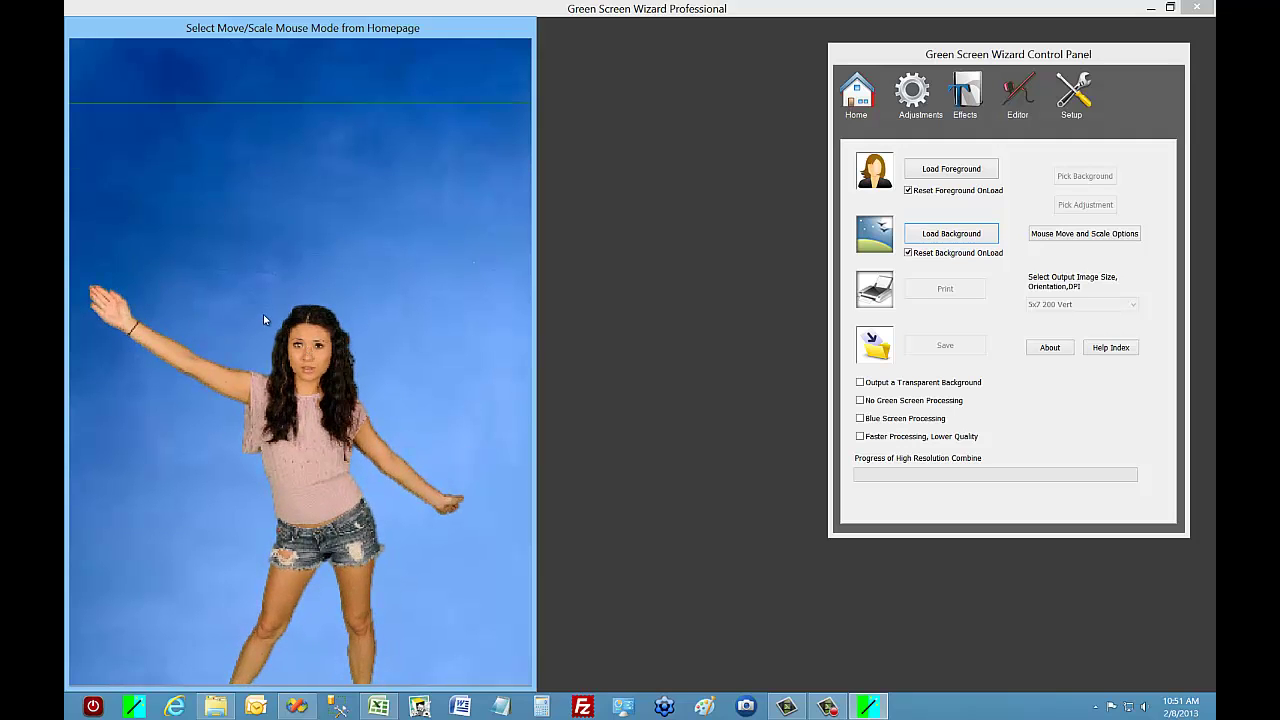
Add an All Wall shadow behind the woman on the blue backdrop.
{"action": "left_click", "coordinate": [972, 103]}
{"action": "left_click", "coordinate": [1088, 147]}
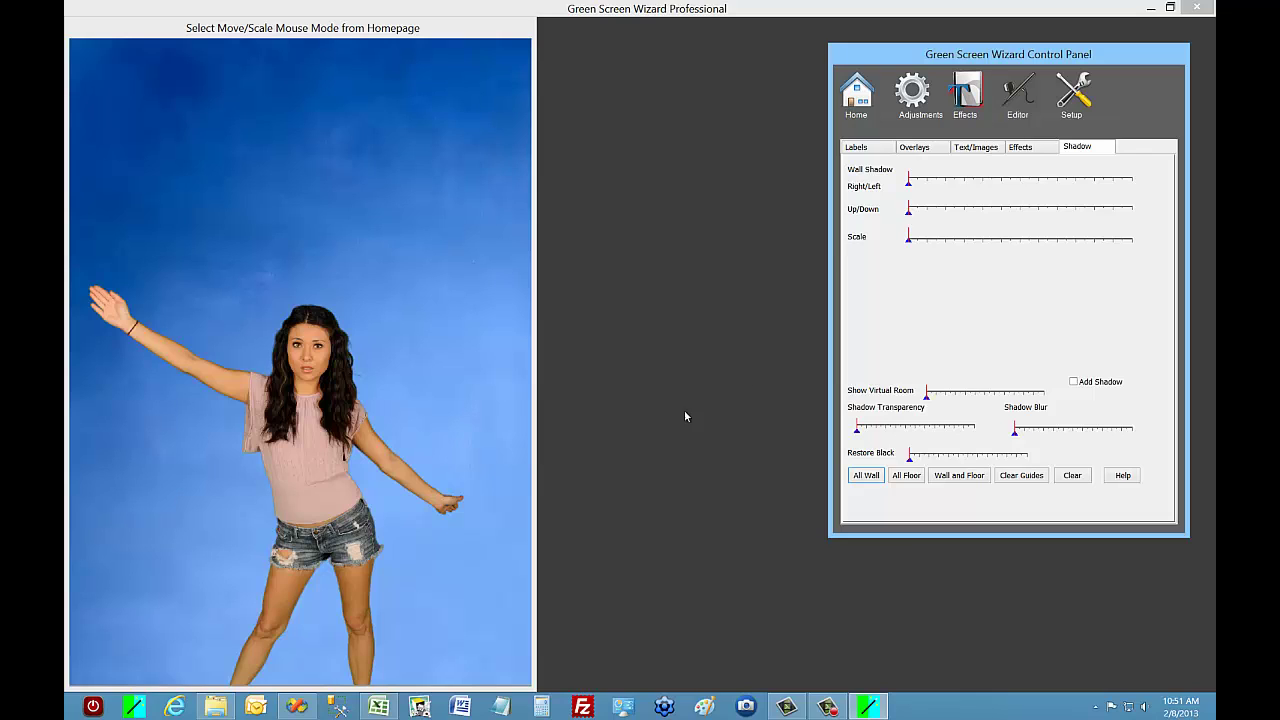
{"action": "left_click", "coordinate": [870, 481]}
{"action": "left_click", "coordinate": [862, 477]}
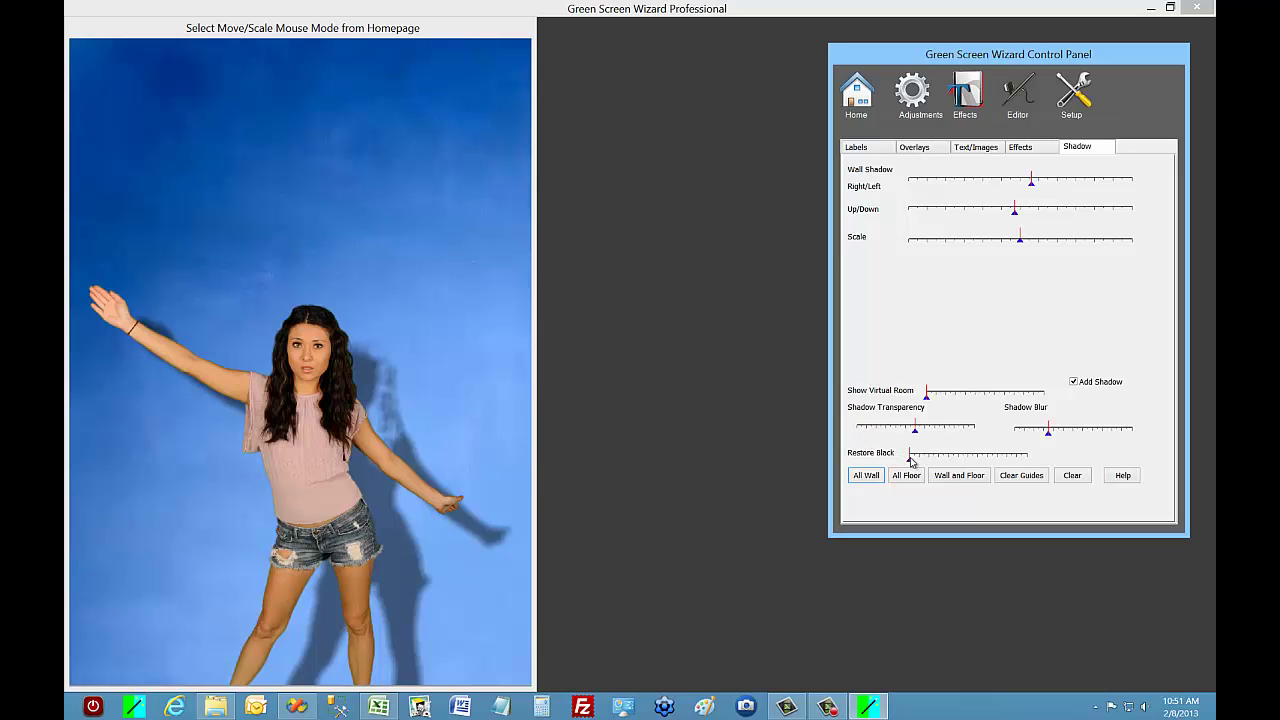
Raise Restore Black slightly, and enlarge and reposition the wall shadow so it falls farther to the woman's side.
{"action": "left_click_drag", "start_coordinate": [911, 463], "coordinate": [926, 463]}
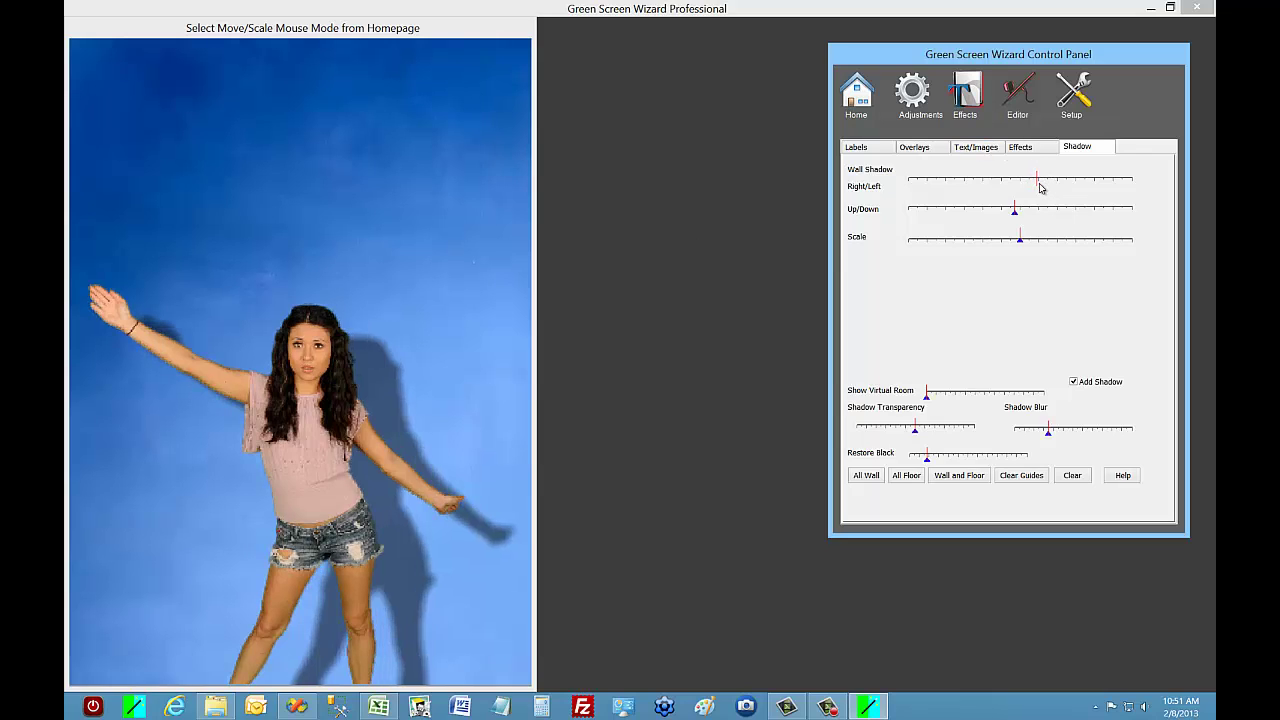
{"action": "left_click_drag", "start_coordinate": [1040, 188], "coordinate": [1039, 238]}
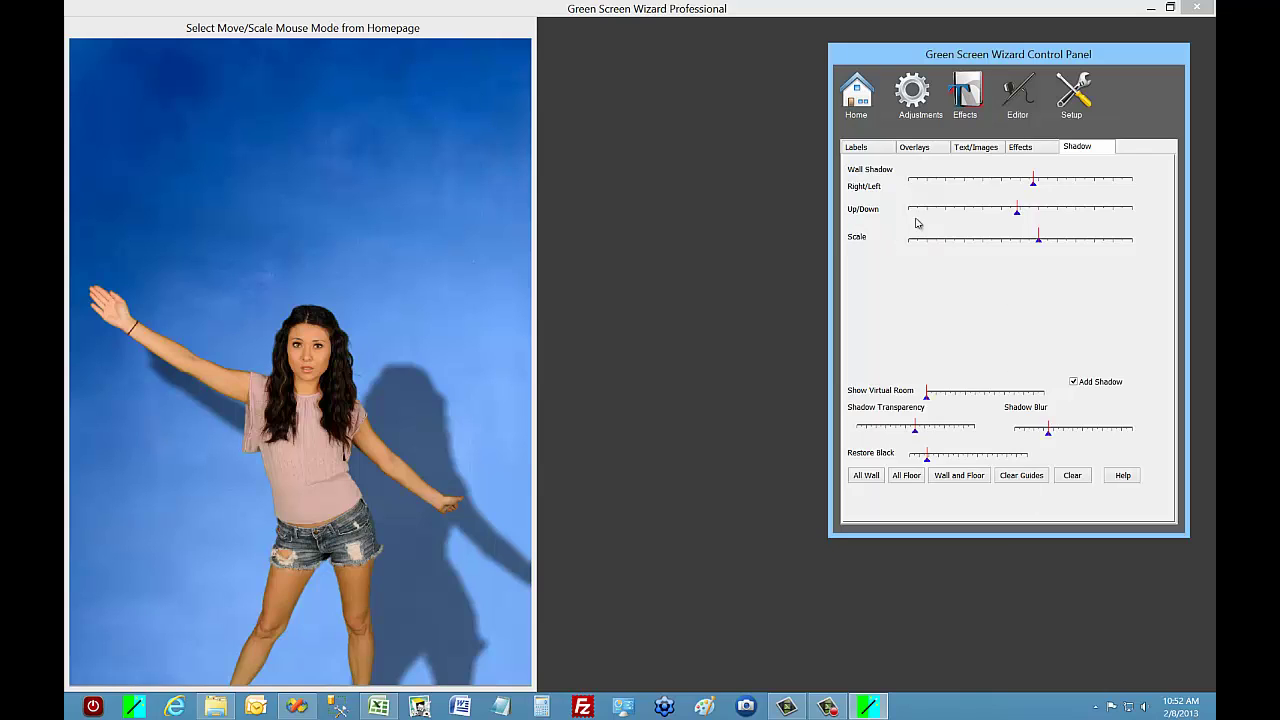
Load the beach photo DSC_0931.JPG, rotated counter clockwise, as the background.
{"action": "left_click", "coordinate": [866, 104]}
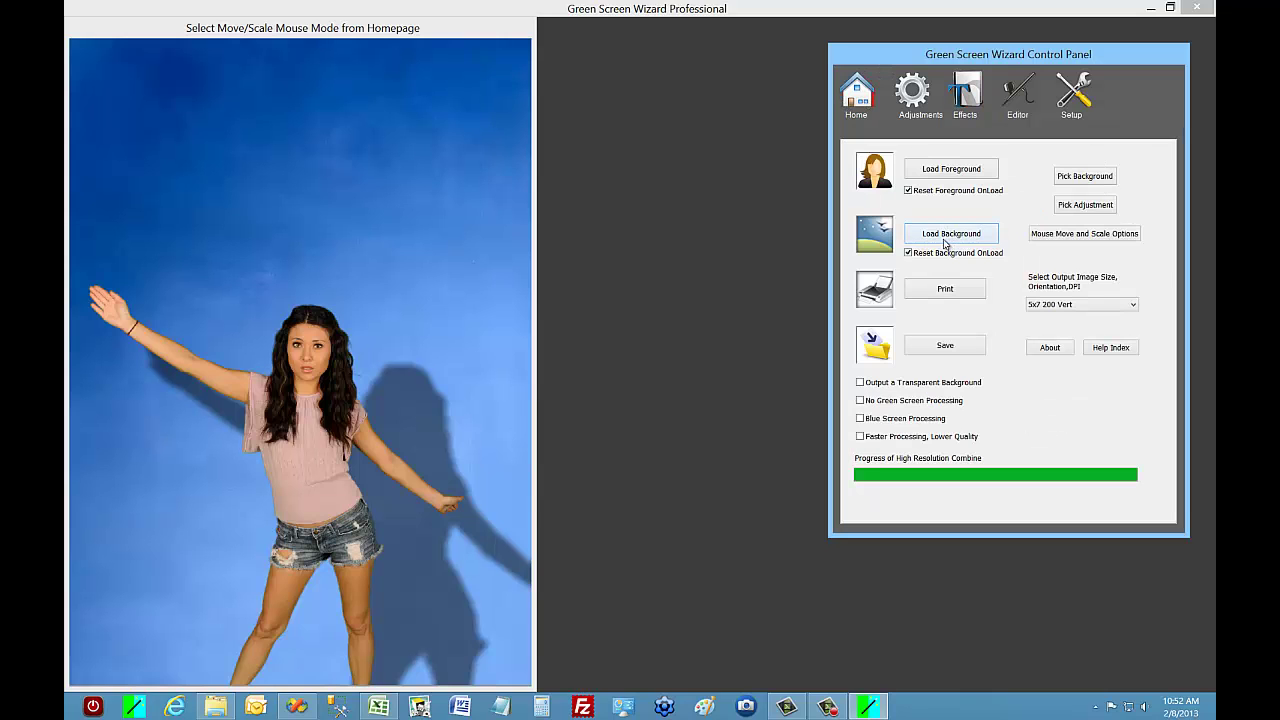
{"action": "left_click", "coordinate": [942, 236]}
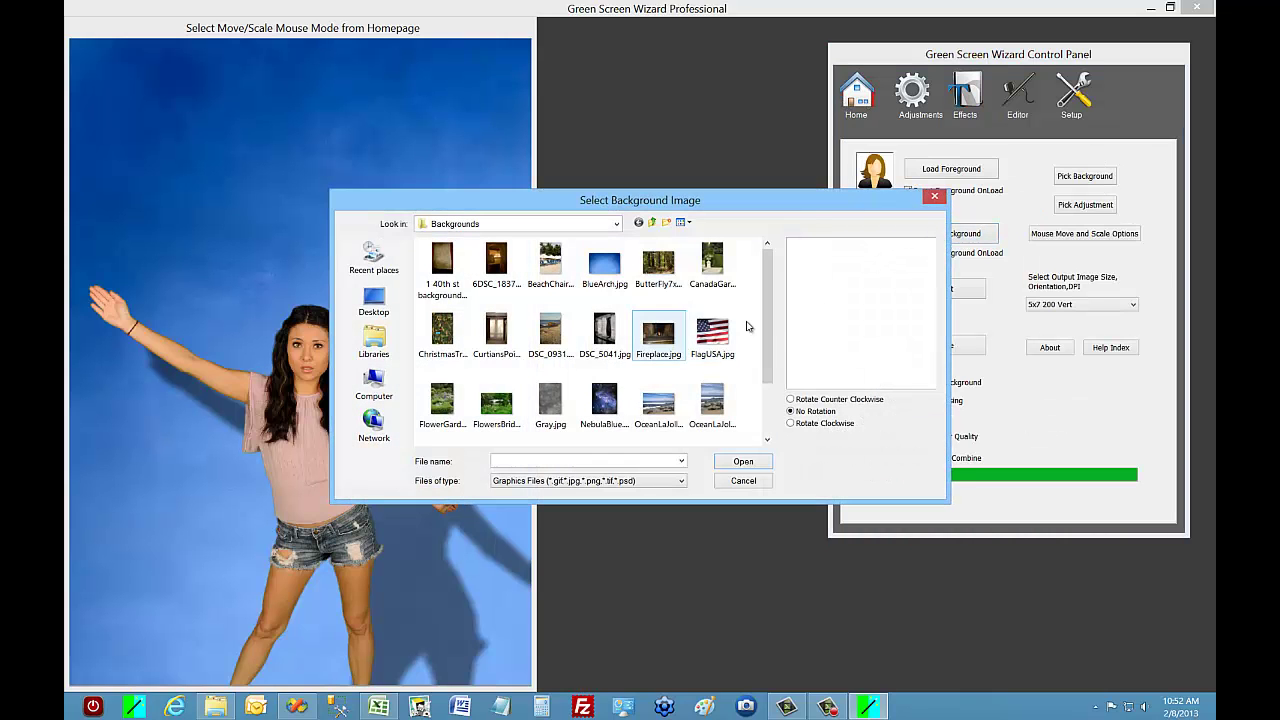
{"action": "scroll", "coordinate": [768, 310], "scroll_direction": "down", "scroll_amount": 1}
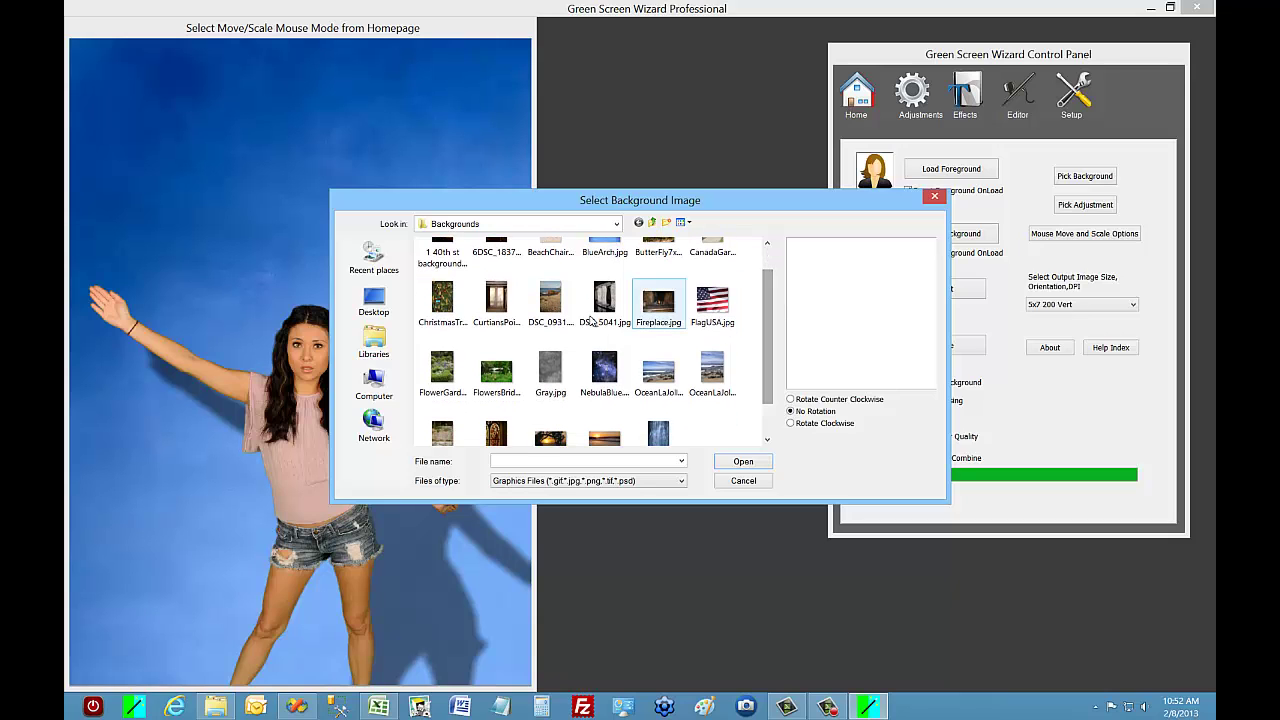
{"action": "left_click", "coordinate": [550, 300]}
{"action": "left_click", "coordinate": [840, 400]}
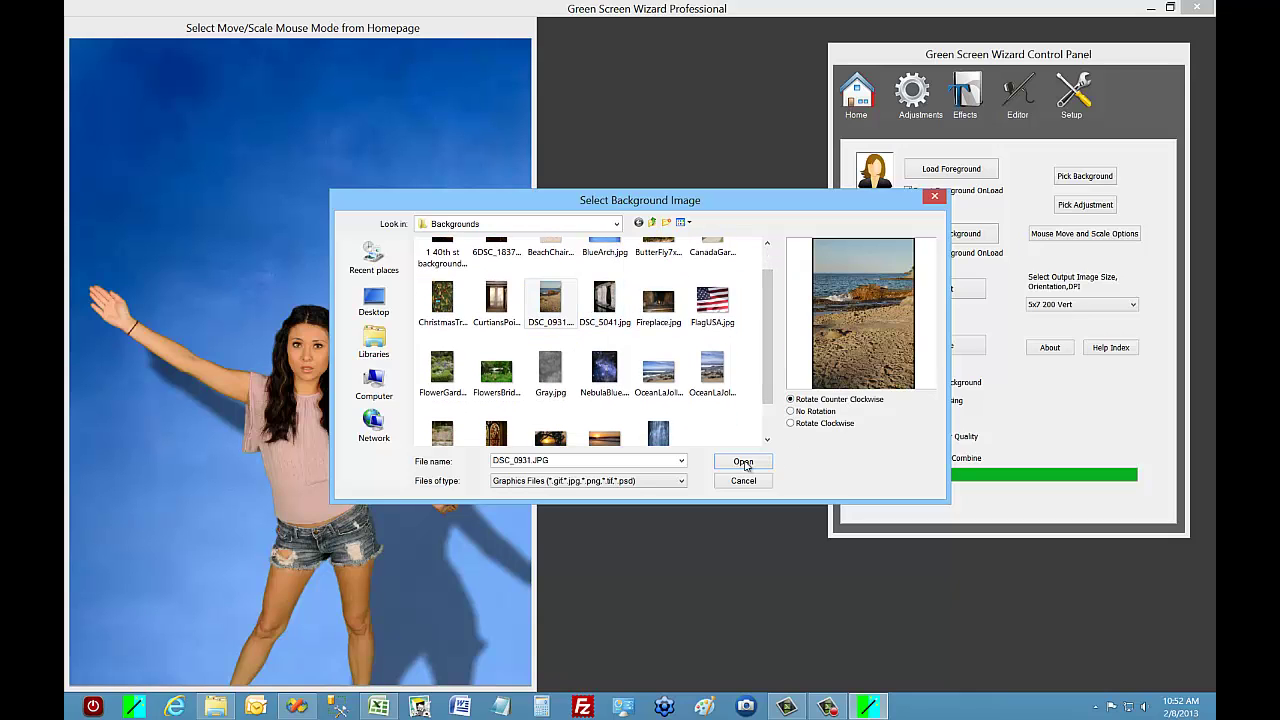
{"action": "left_click", "coordinate": [744, 462]}
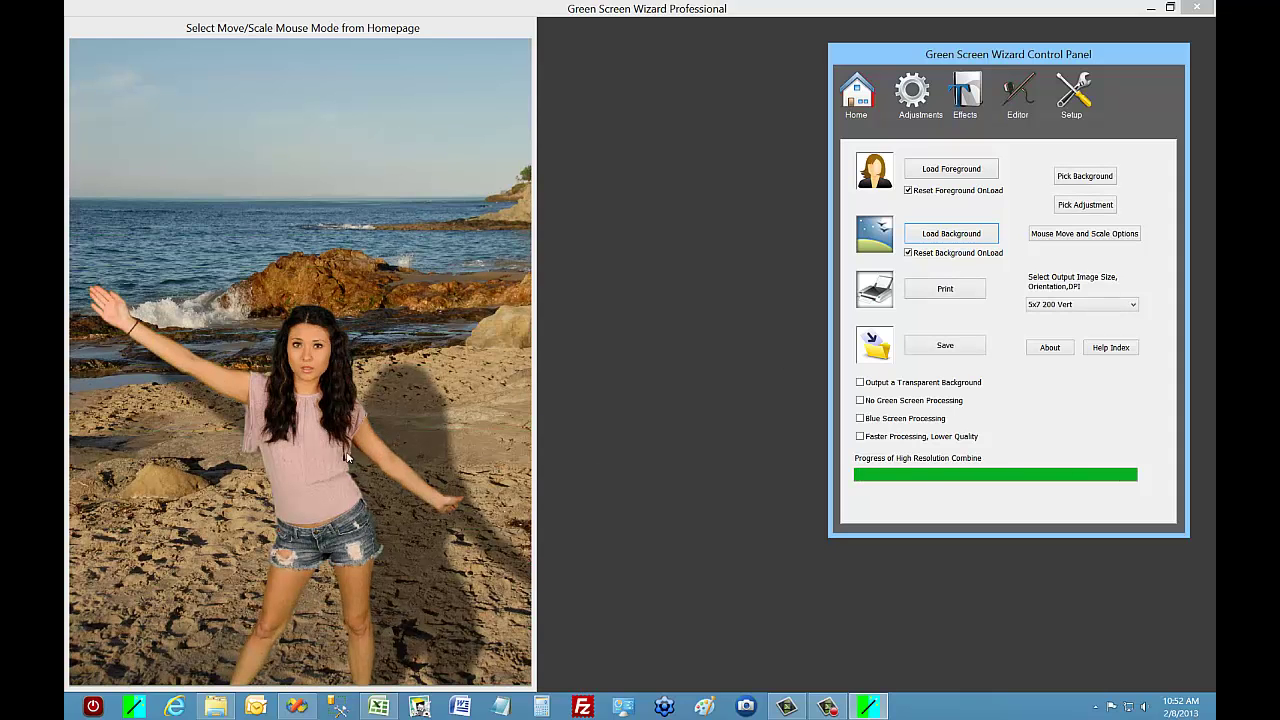
Move the woman up until her feet stand on the sand, and switch her shadow to All Floor.
{"action": "left_click_drag", "start_coordinate": [320, 463], "coordinate": [314, 404]}
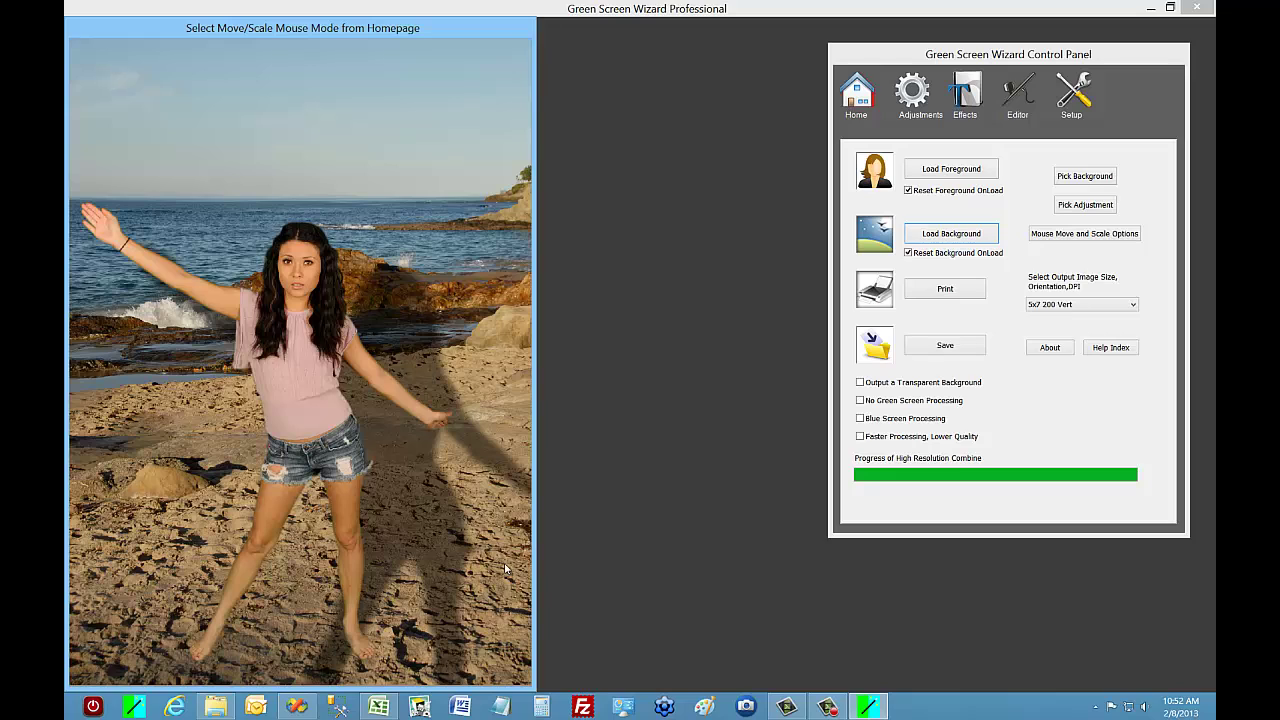
{"action": "left_click", "coordinate": [972, 100]}
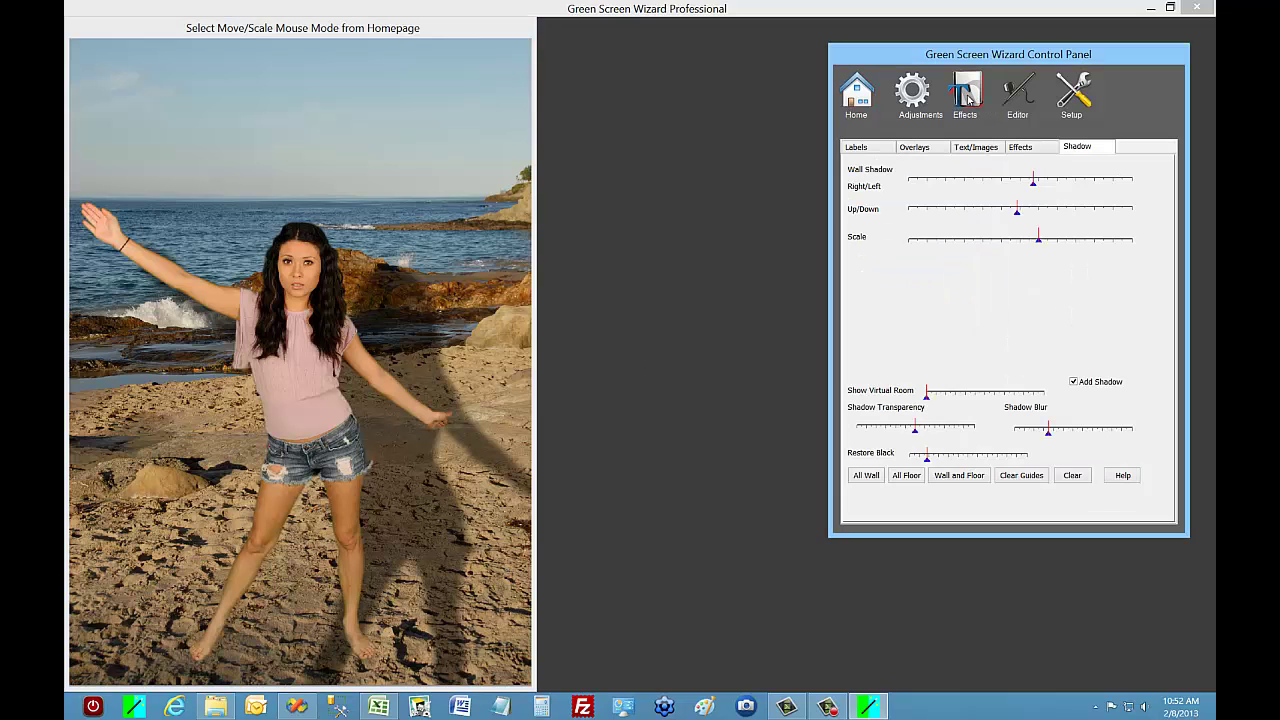
{"action": "left_click", "coordinate": [906, 477]}
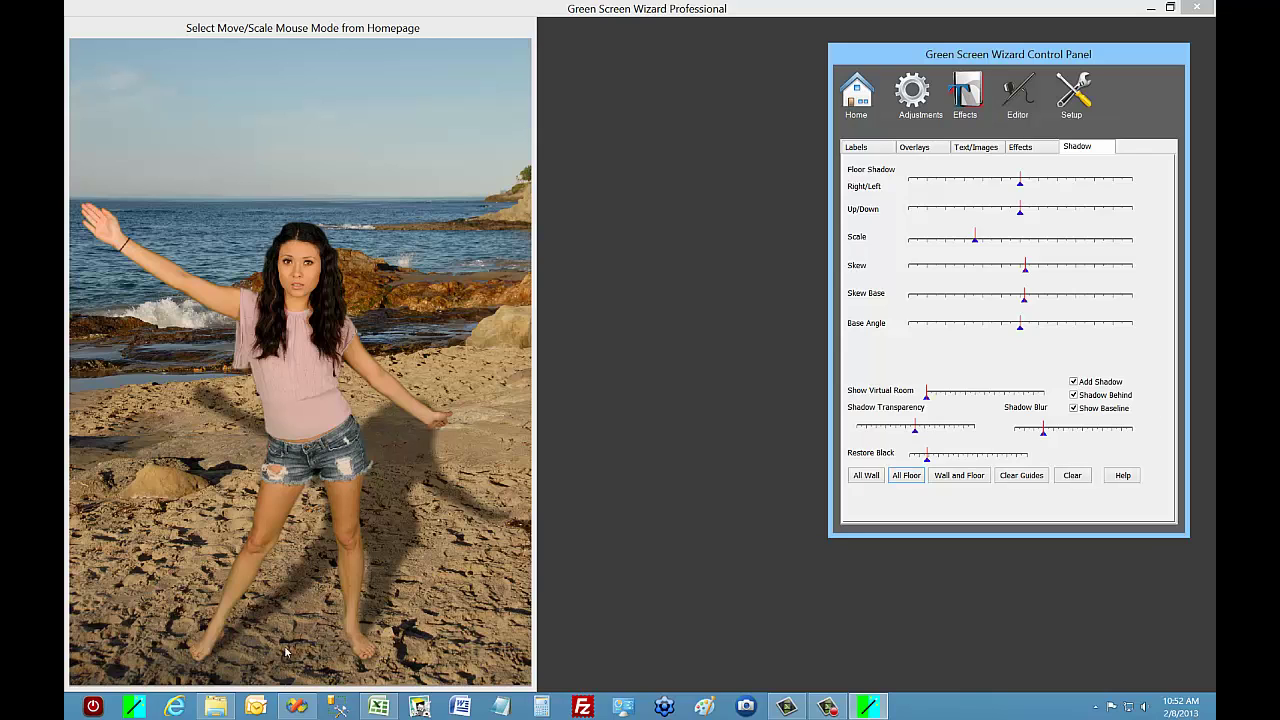
Fine-tune the floor shadow's Skew Base, skew it out to the right of the woman, and darken it with Shadow Transparency.
{"action": "mouse_move", "coordinate": [1025, 302]}
{"action": "left_mouse_down"}
{"action": "mouse_move", "coordinate": [1036, 302]}
{"action": "mouse_move", "coordinate": [1014, 303]}
{"action": "mouse_move", "coordinate": [1025, 305]}
{"action": "left_mouse_up"}
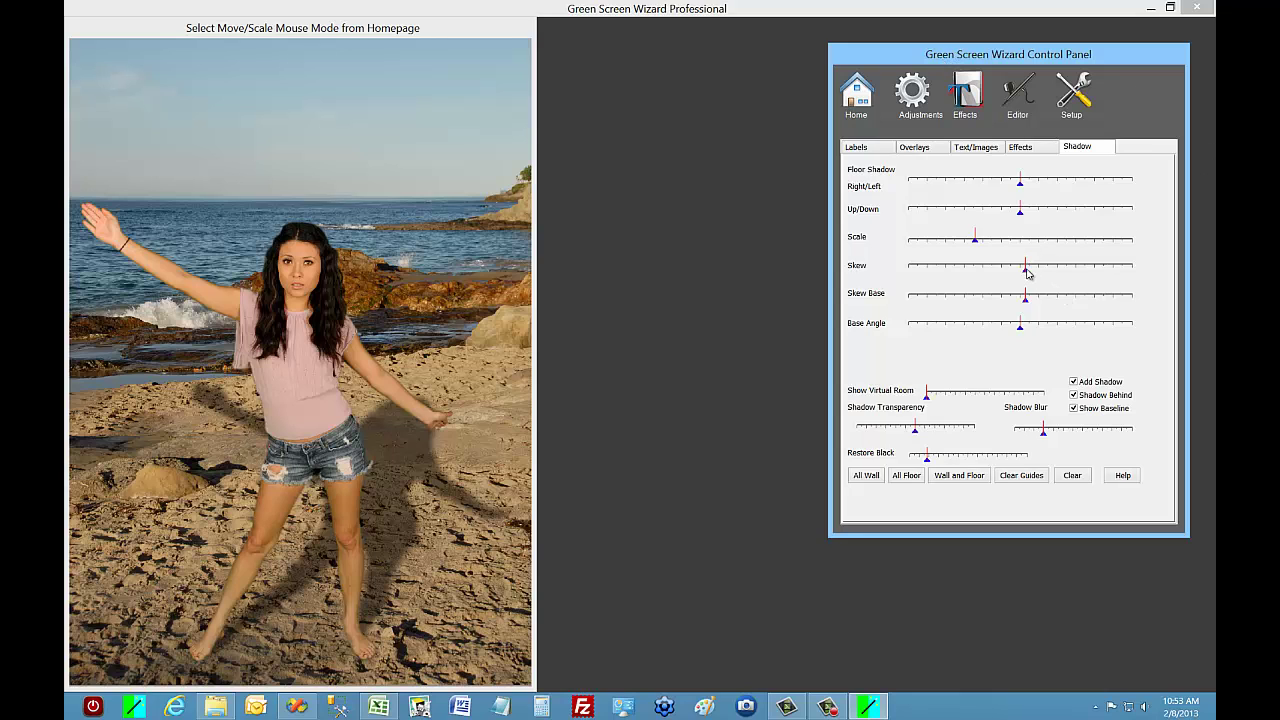
{"action": "mouse_move", "coordinate": [1027, 271]}
{"action": "left_mouse_down"}
{"action": "mouse_move", "coordinate": [1008, 270]}
{"action": "mouse_move", "coordinate": [1029, 270]}
{"action": "left_mouse_up"}
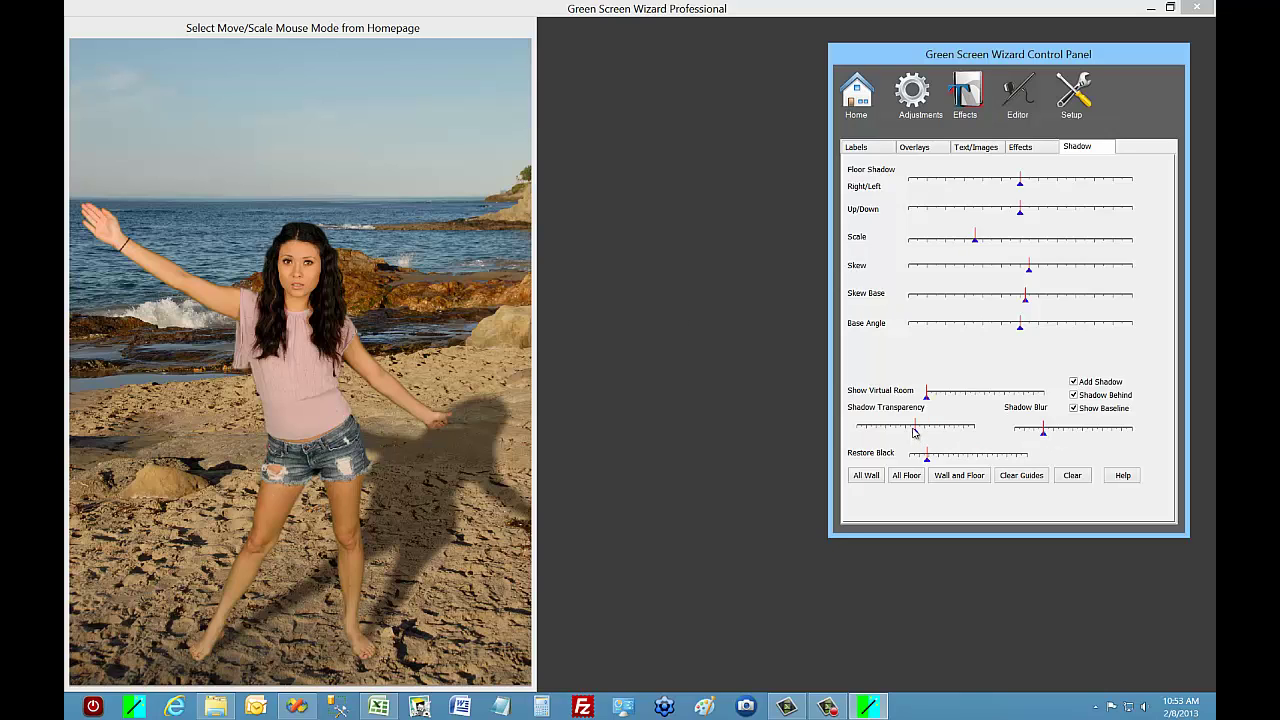
{"action": "left_click_drag", "start_coordinate": [914, 436], "coordinate": [948, 436]}
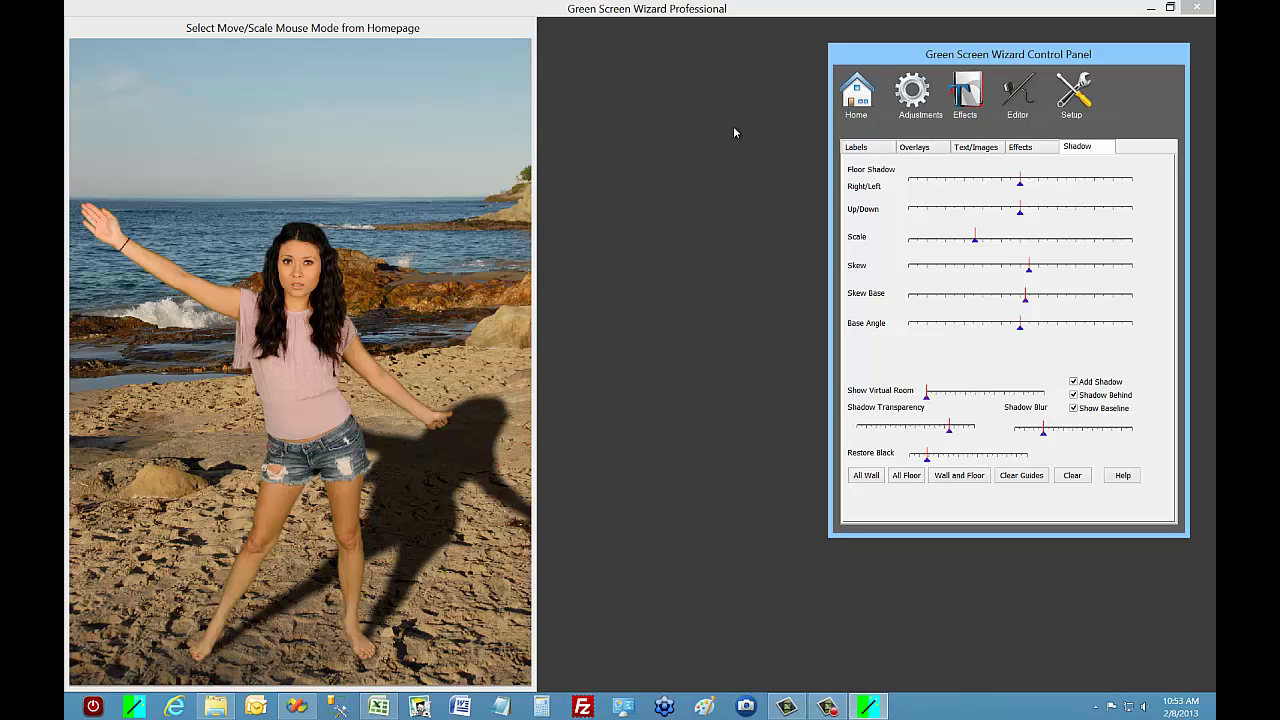
{"action": "left_click", "coordinate": [857, 97]}
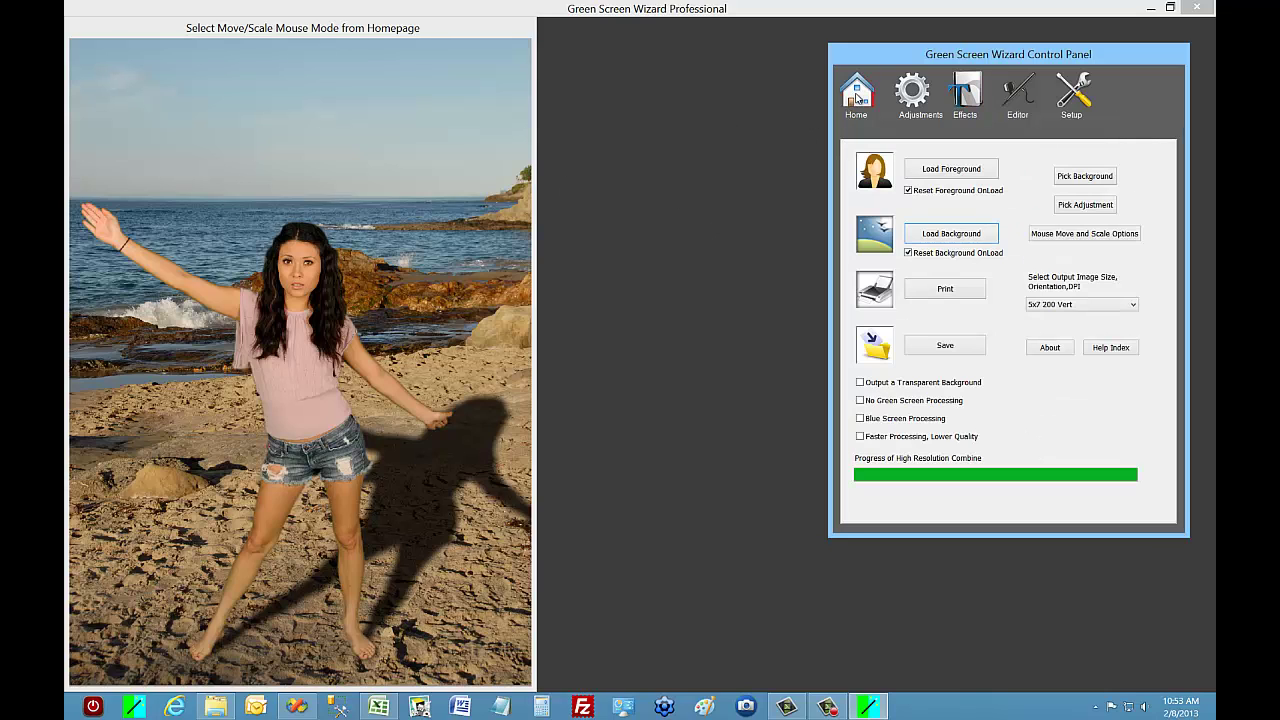
{"action": "left_click", "coordinate": [926, 178]}
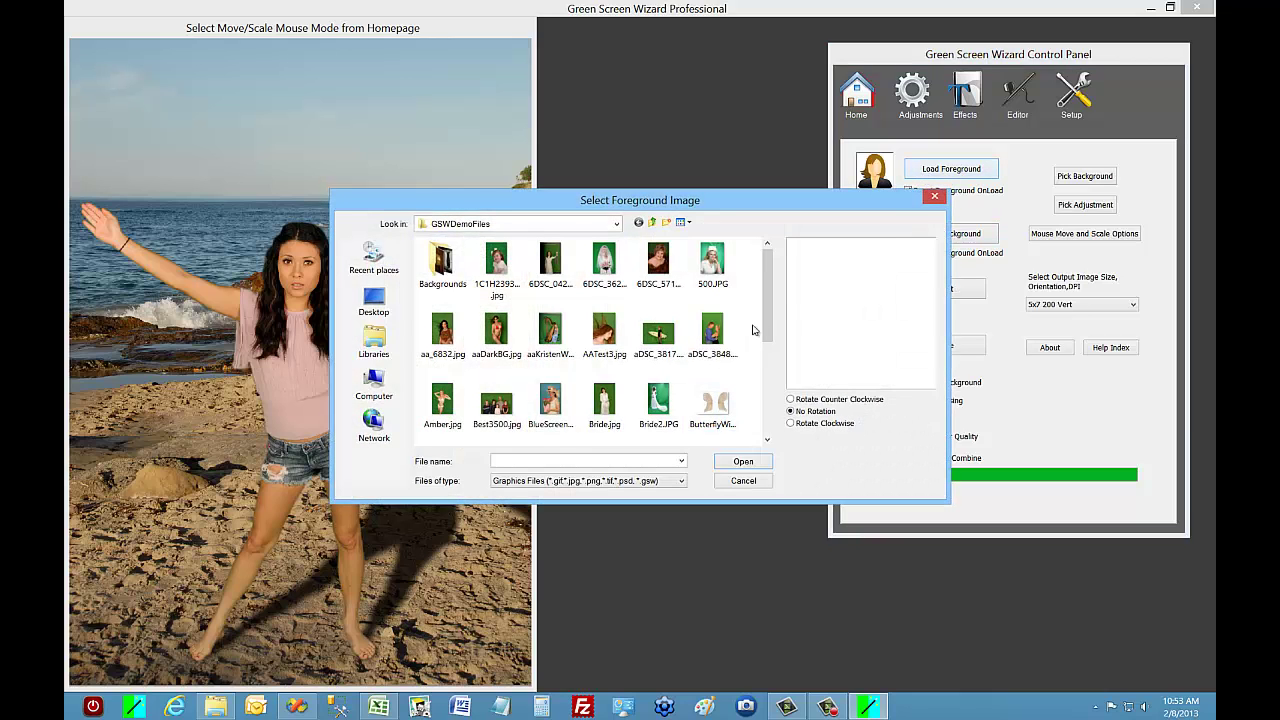
{"action": "scroll", "coordinate": [763, 318], "scroll_direction": "down", "scroll_amount": 5}
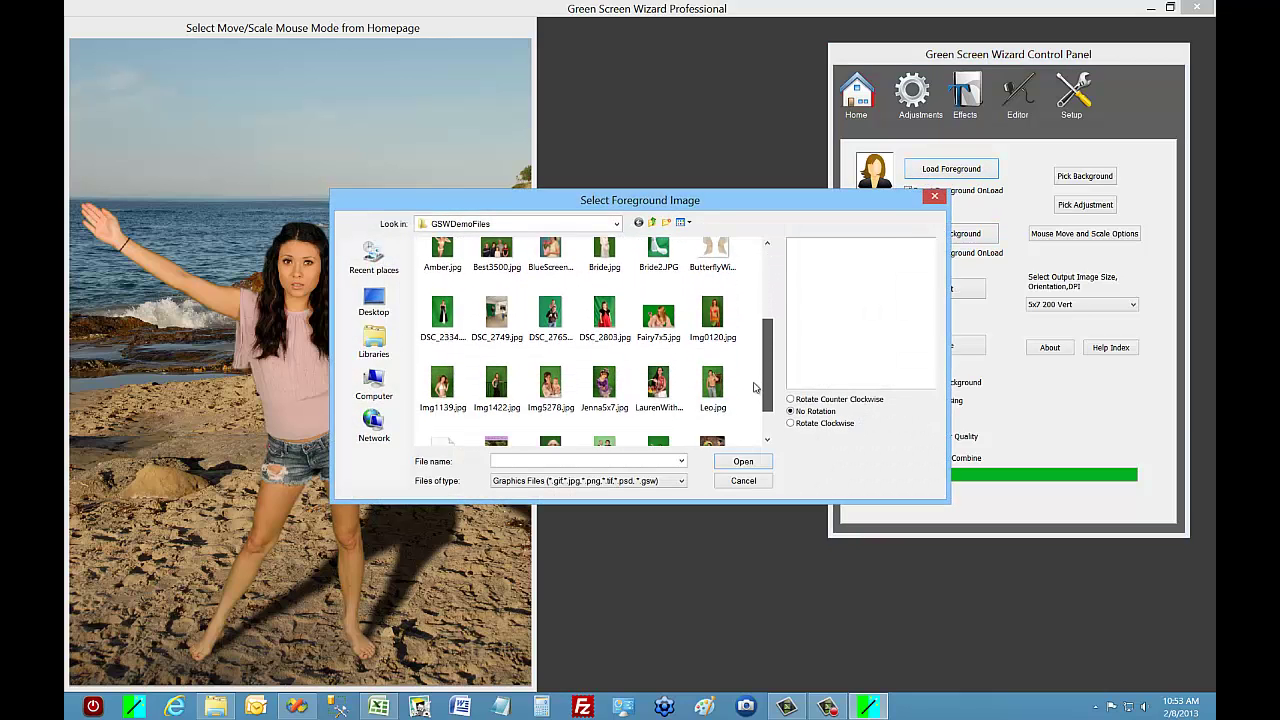
{"action": "scroll", "coordinate": [758, 362], "scroll_direction": "up", "scroll_amount": 5}
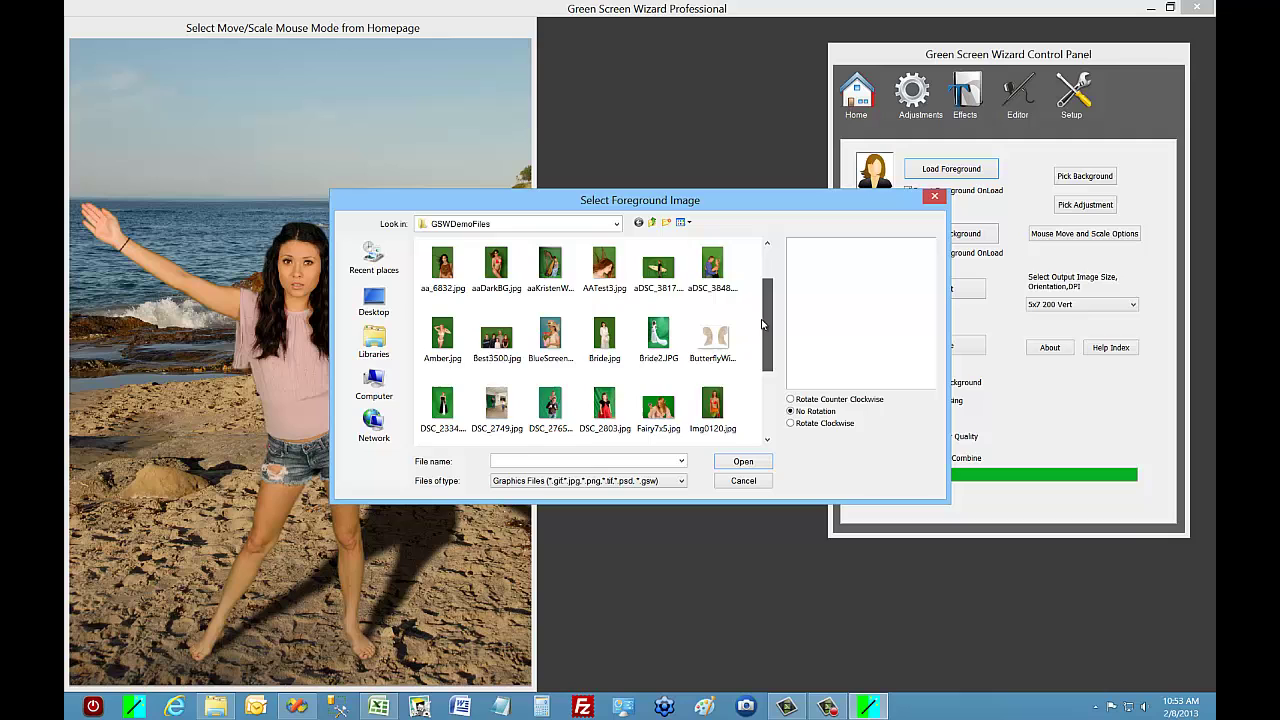
{"action": "left_click", "coordinate": [743, 480]}
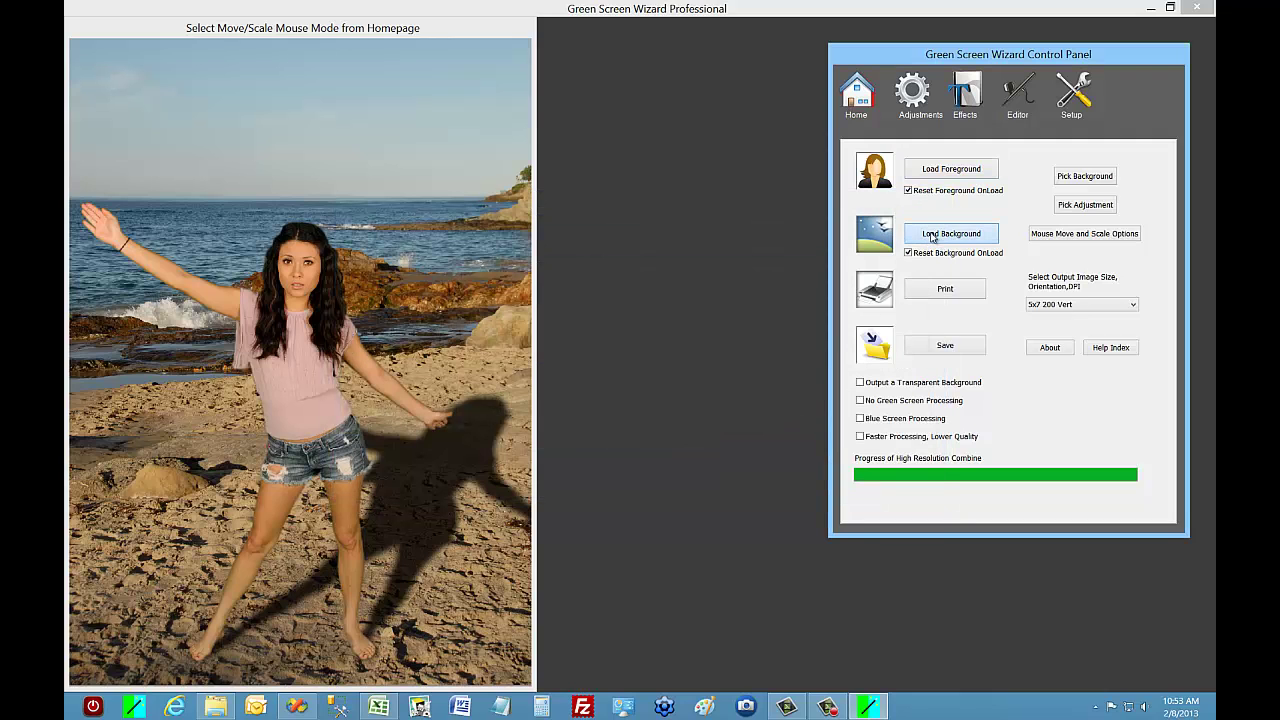
Load the curtained room image CurtiansPointLoma.jpg as the background.
{"action": "left_click", "coordinate": [934, 239]}
{"action": "left_click", "coordinate": [496, 335]}
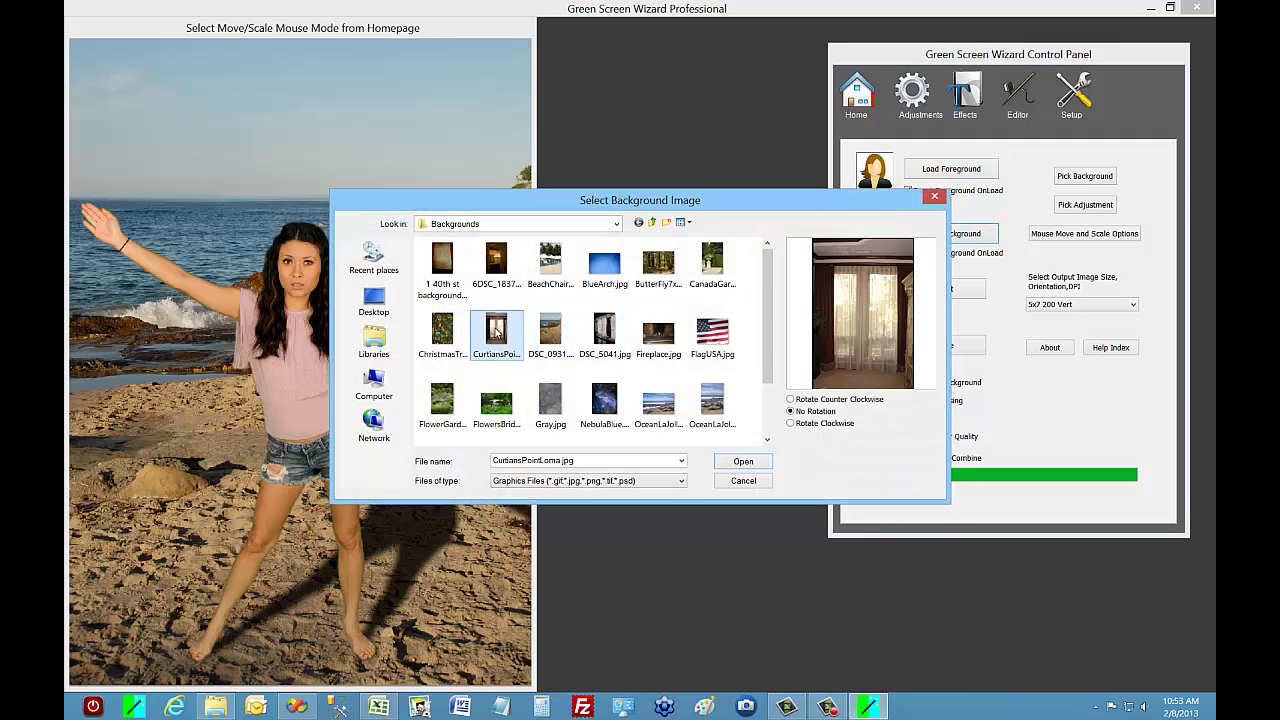
{"action": "left_click", "coordinate": [743, 462]}
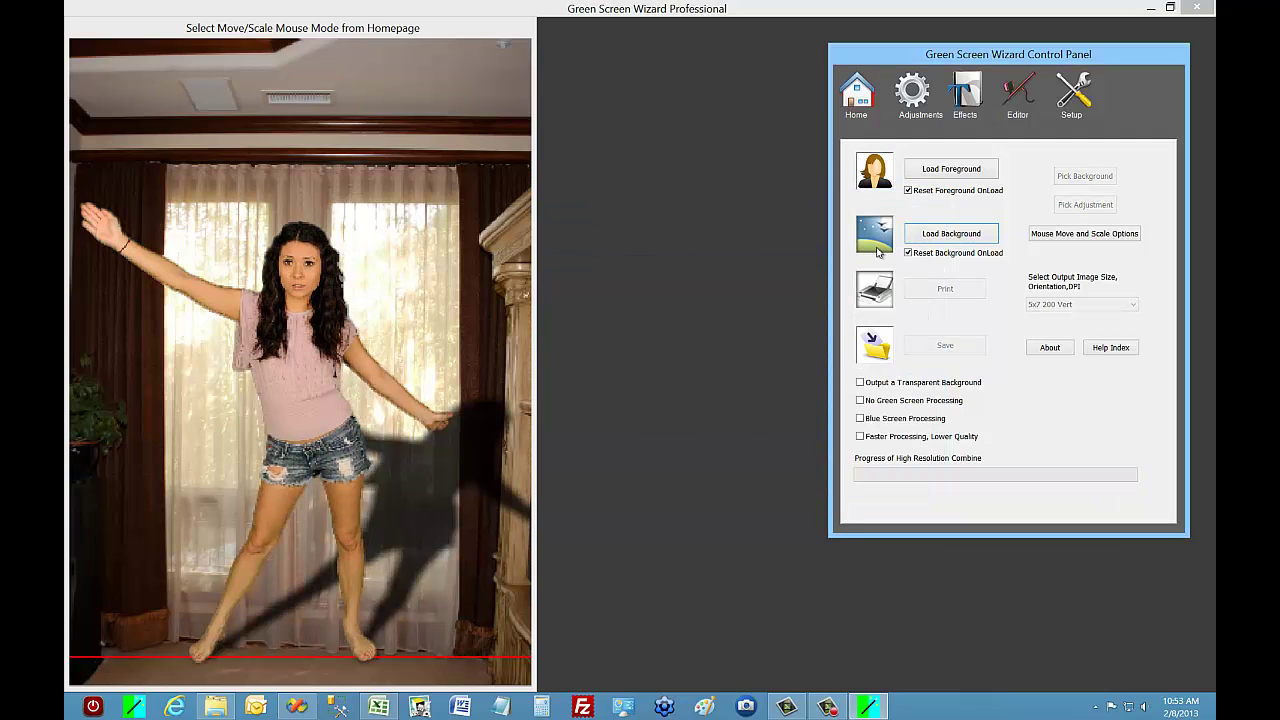
Scale the curtain background up slightly and move it up so more of the floor shows beneath the woman.
{"action": "left_click", "coordinate": [918, 100]}
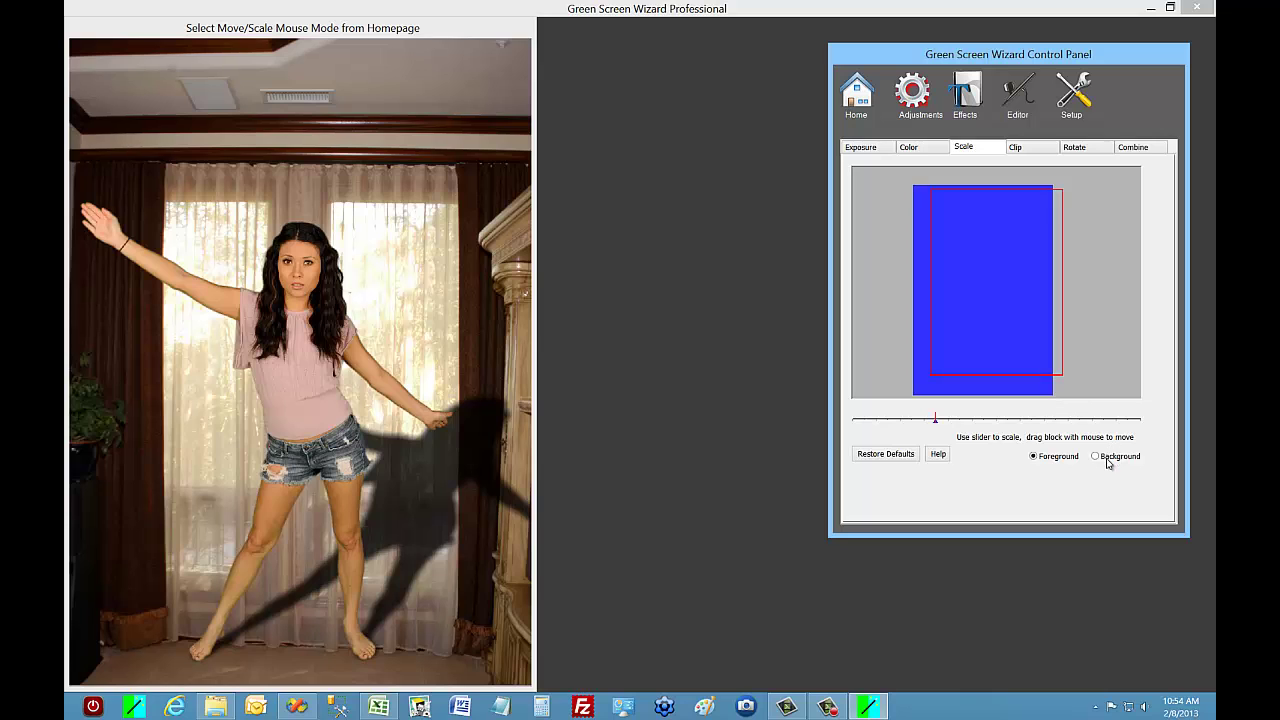
{"action": "left_click", "coordinate": [1095, 456]}
{"action": "left_click_drag", "start_coordinate": [921, 419], "coordinate": [946, 420]}
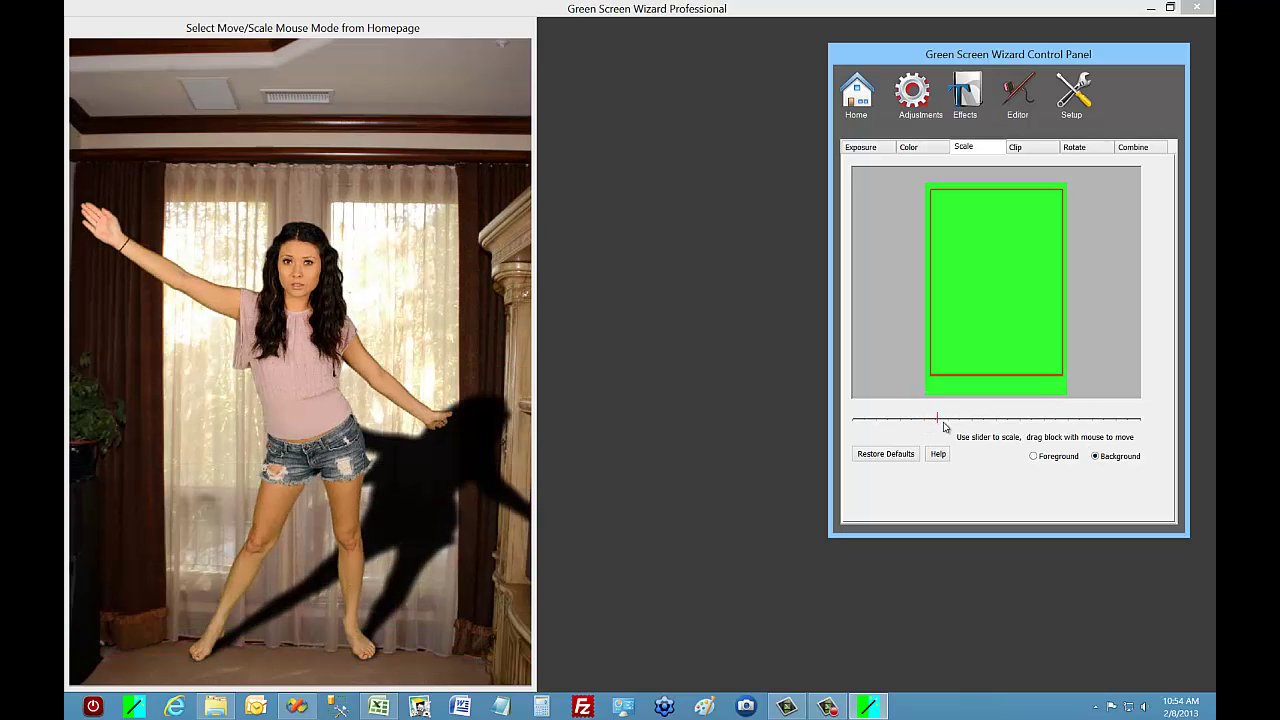
{"action": "left_click_drag", "start_coordinate": [976, 353], "coordinate": [938, 374]}
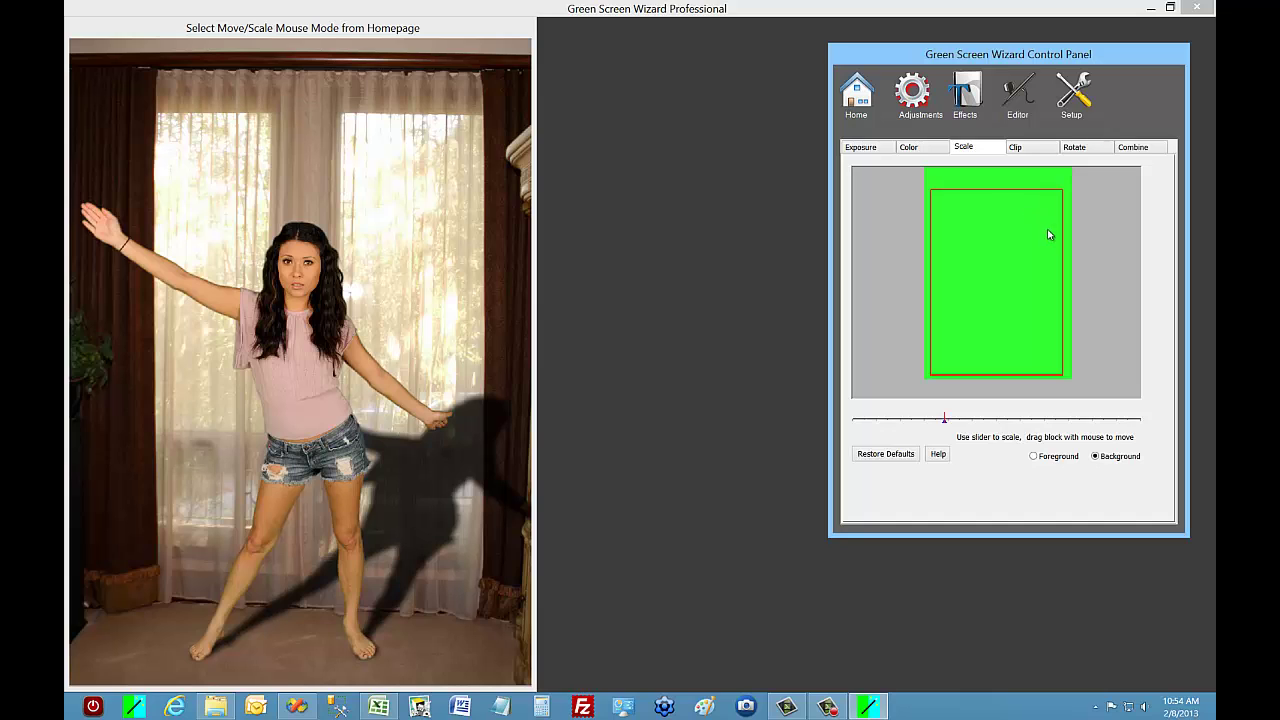
Move the woman slightly down and to the left on the carpet, and switch her shadow to Wall and Floor.
{"action": "left_click", "coordinate": [312, 448]}
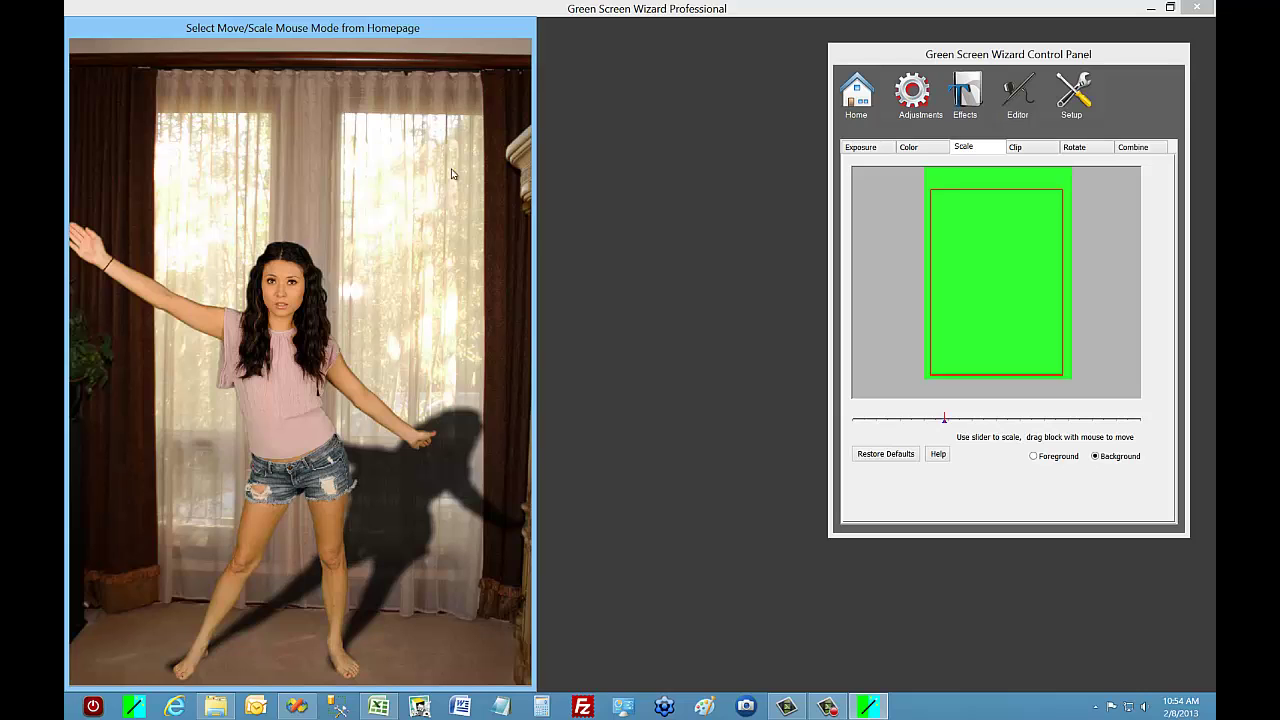
{"action": "left_click", "coordinate": [977, 94]}
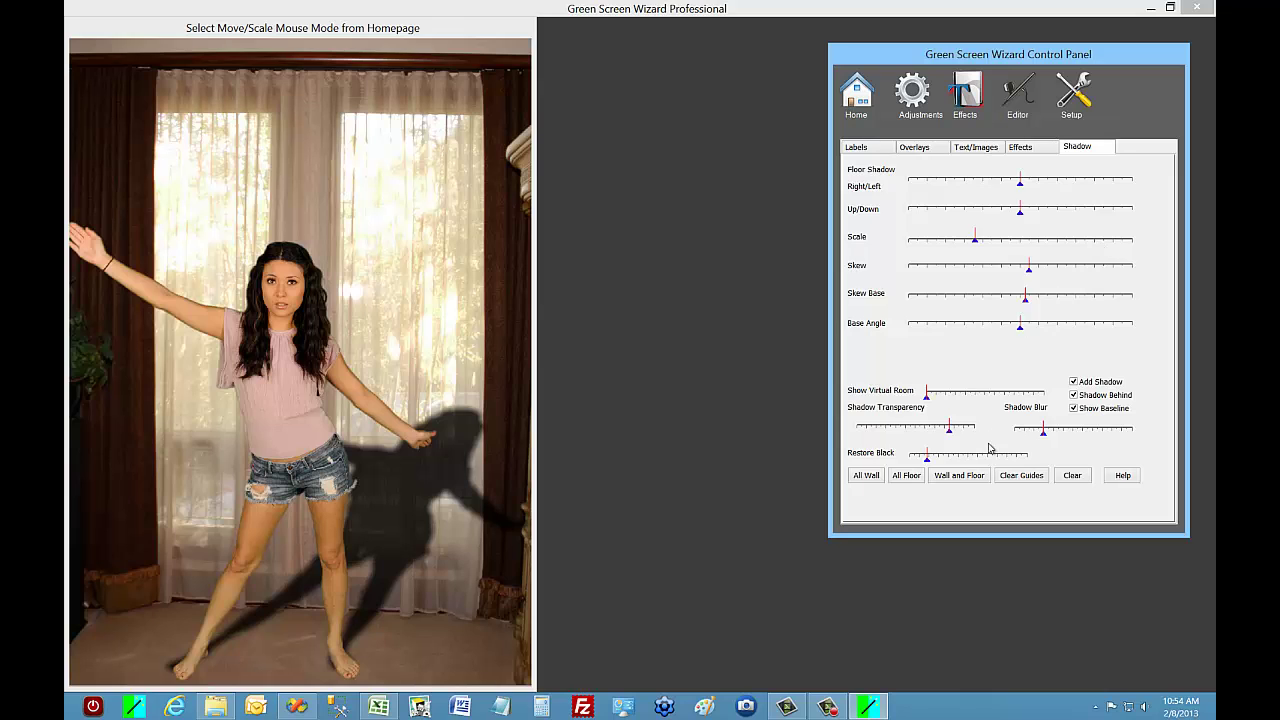
{"action": "left_click", "coordinate": [967, 475]}
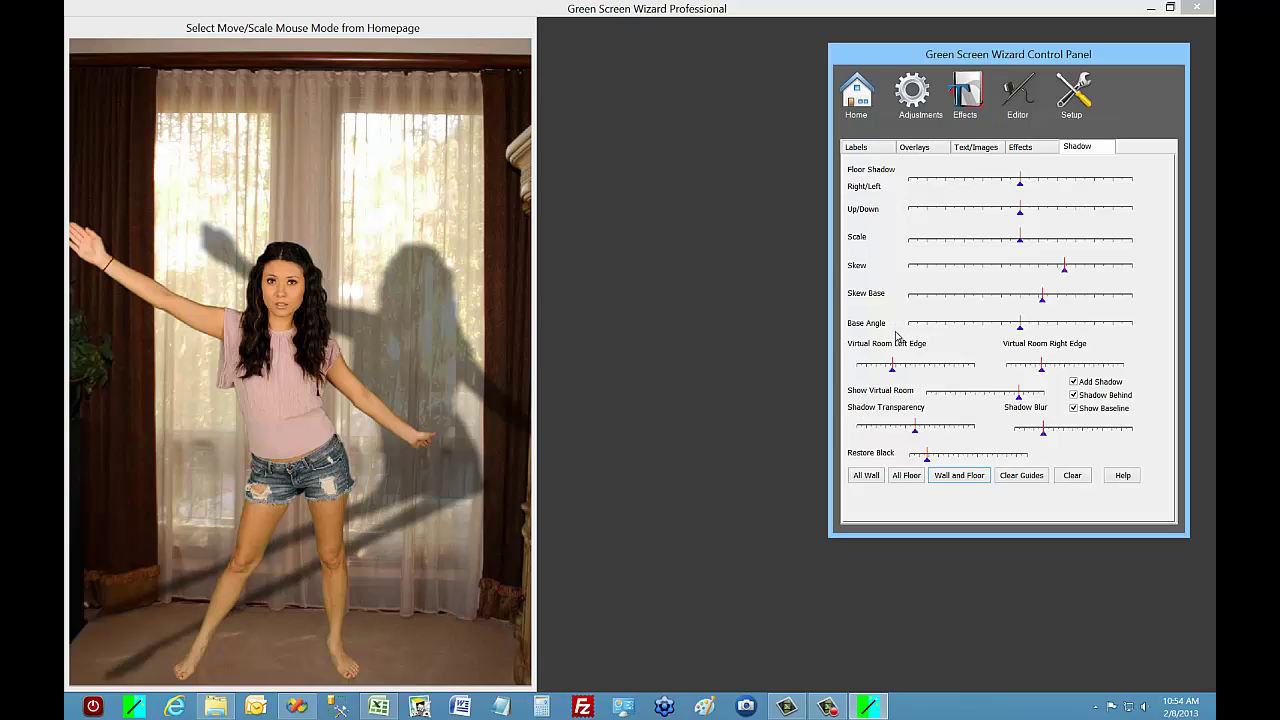
Lower the virtual room's left and right edges to the base of the curtains, and reduce Skew Base so the shadow falls right of the woman.
{"action": "mouse_move", "coordinate": [892, 372]}
{"action": "left_mouse_down"}
{"action": "mouse_move", "coordinate": [904, 373]}
{"action": "mouse_move", "coordinate": [877, 376]}
{"action": "left_mouse_up"}
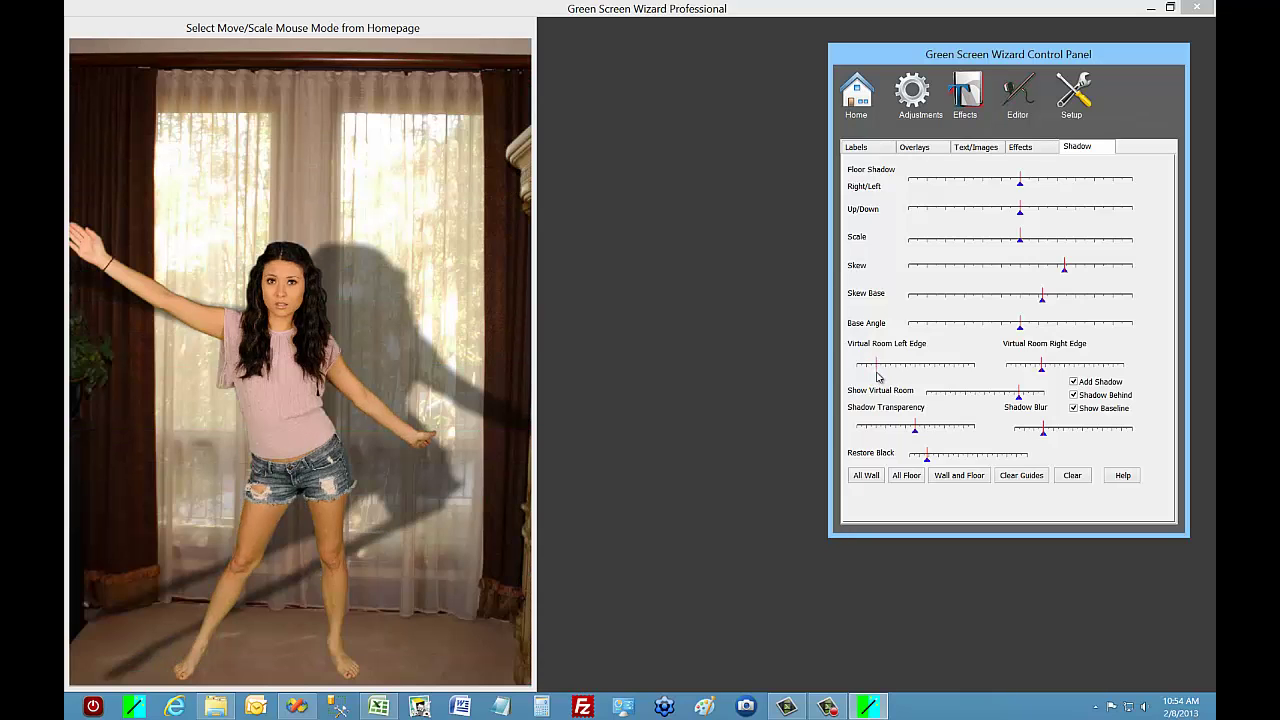
{"action": "left_click_drag", "start_coordinate": [1045, 373], "coordinate": [1017, 370]}
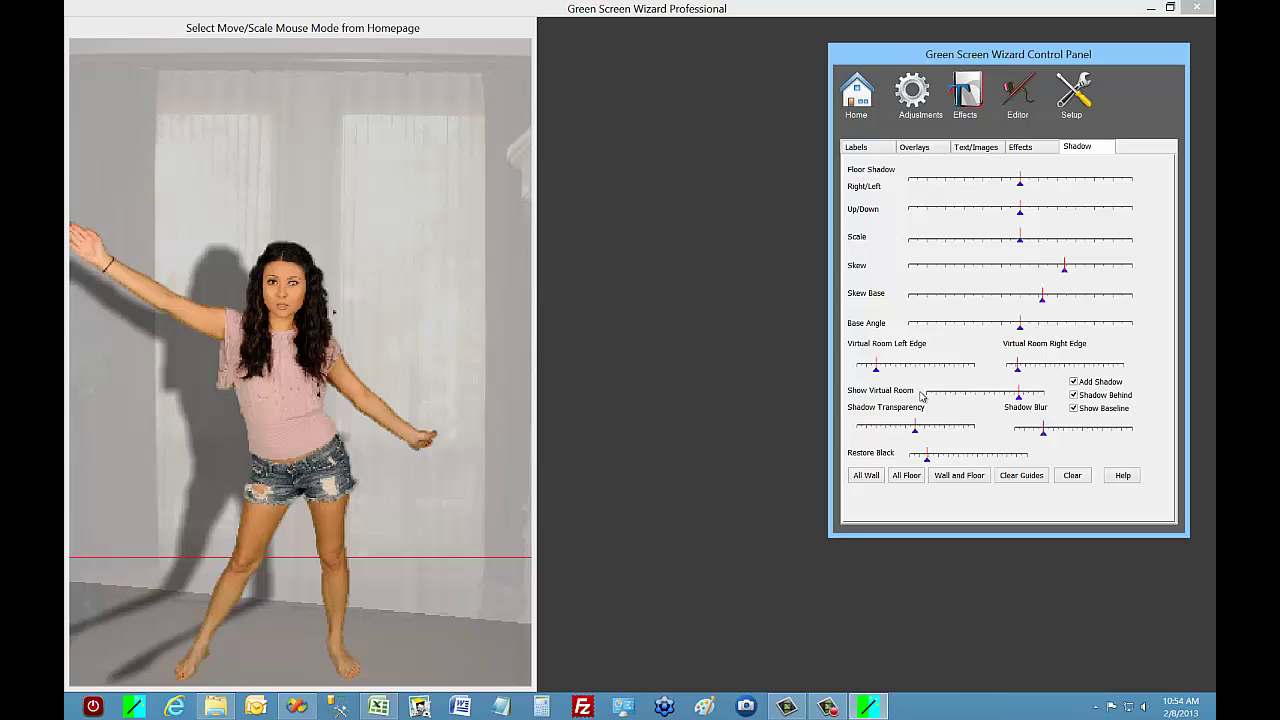
{"action": "left_click", "coordinate": [880, 375]}
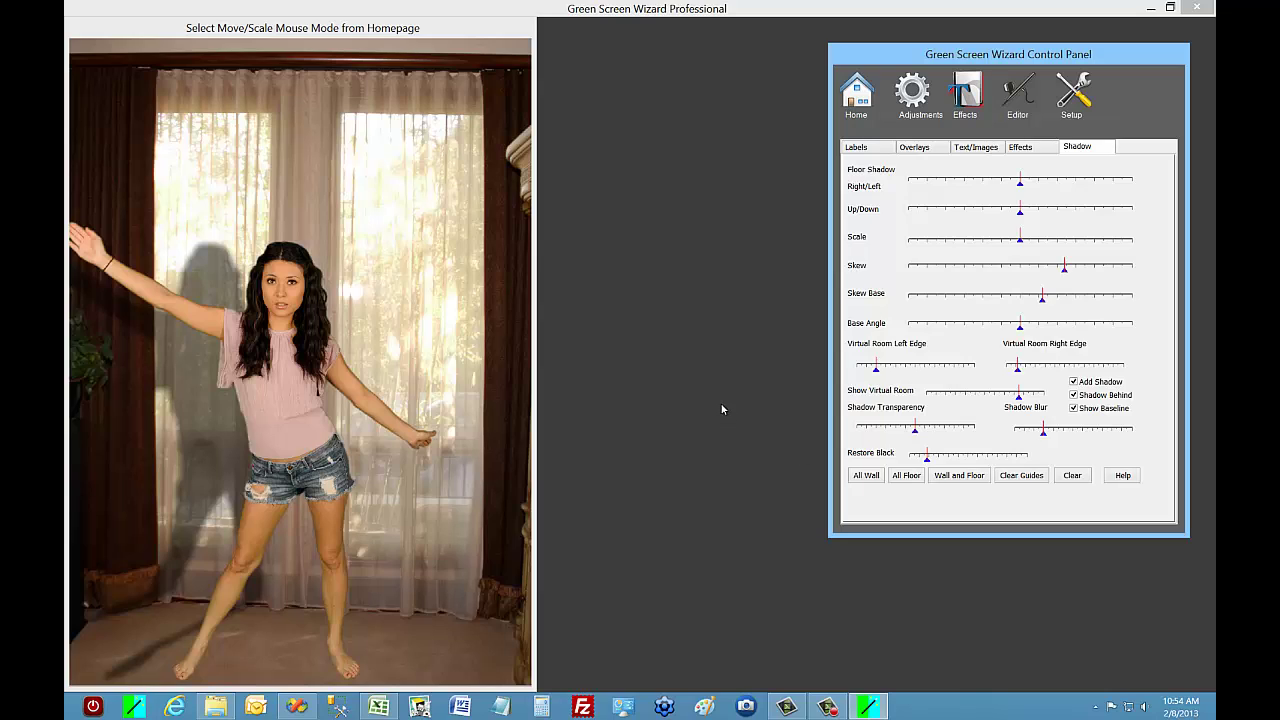
{"action": "left_click", "coordinate": [1021, 326]}
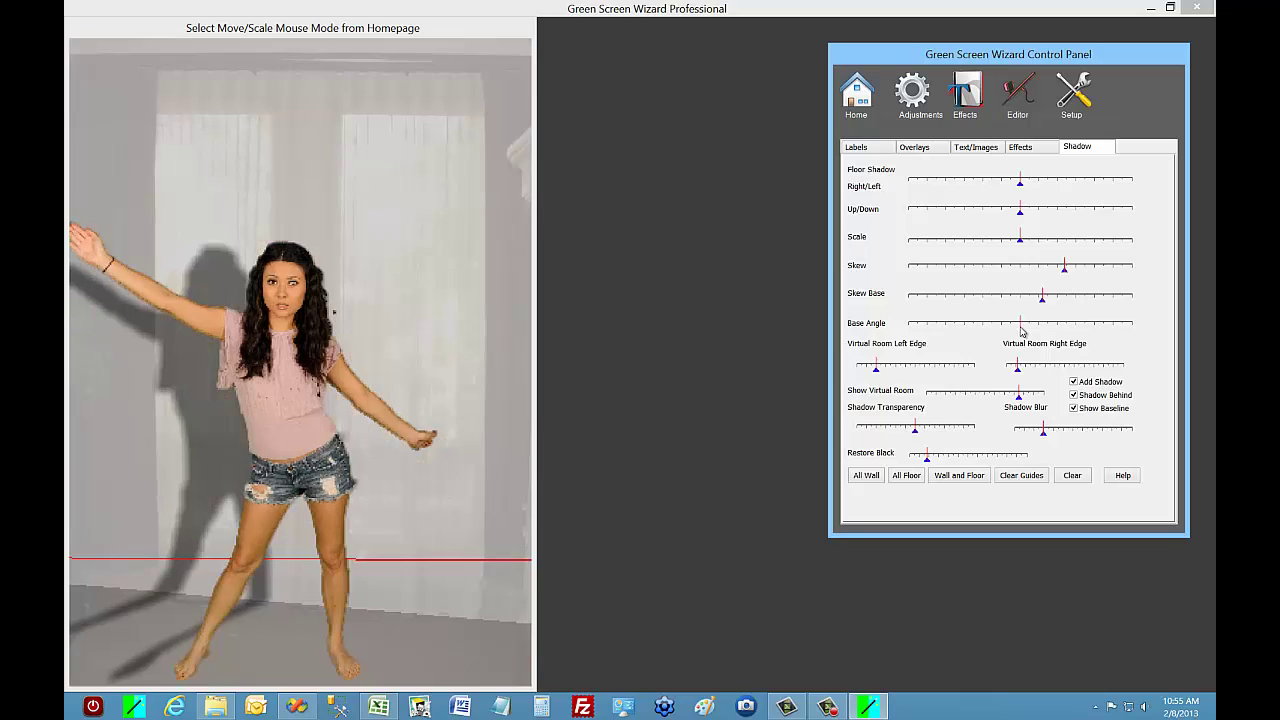
{"action": "left_click_drag", "start_coordinate": [1042, 297], "coordinate": [1026, 306]}
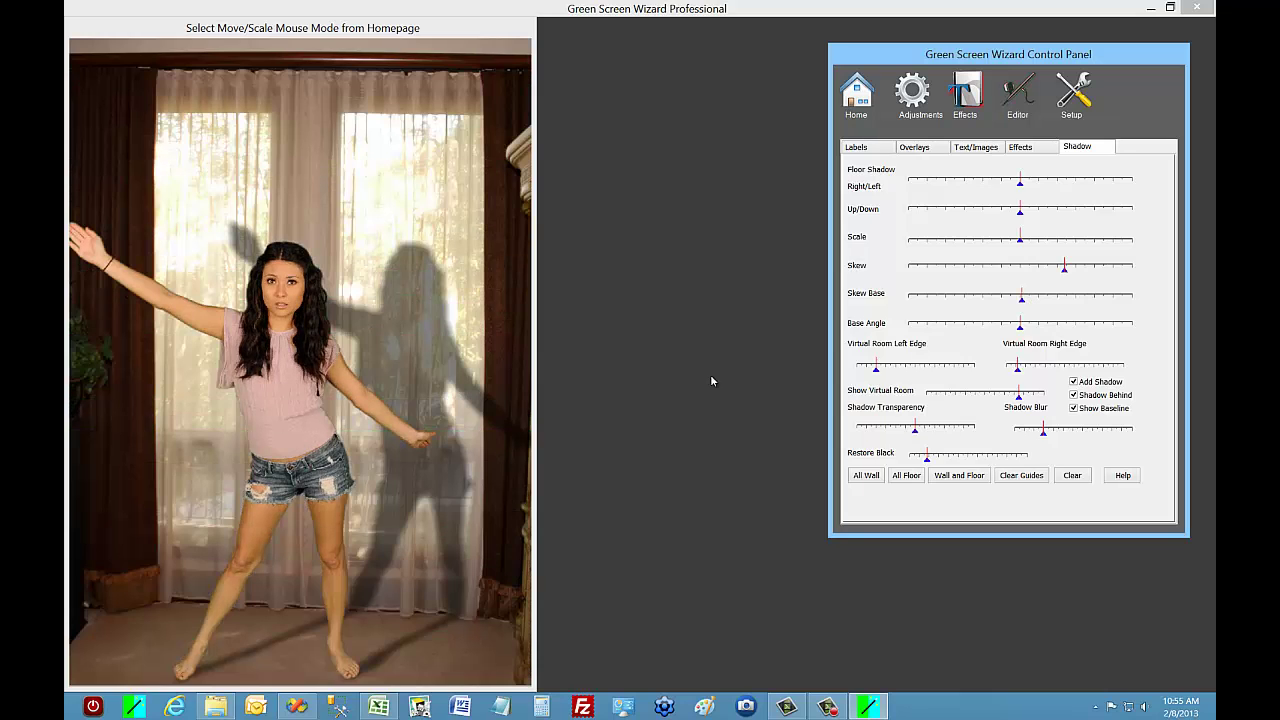